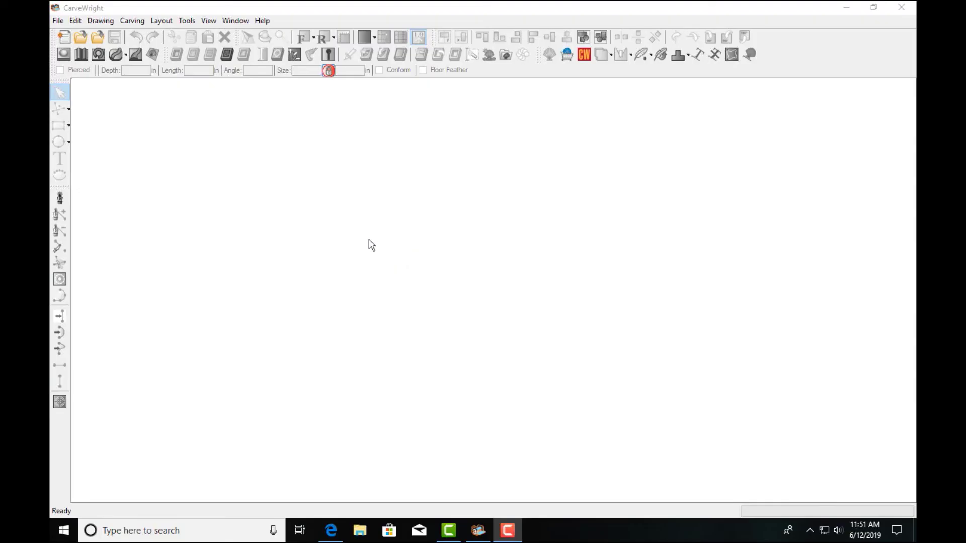
# Create a new board keeping the default 12 × 8 × 0.75 in dimensions
pyautogui.click(65, 39)
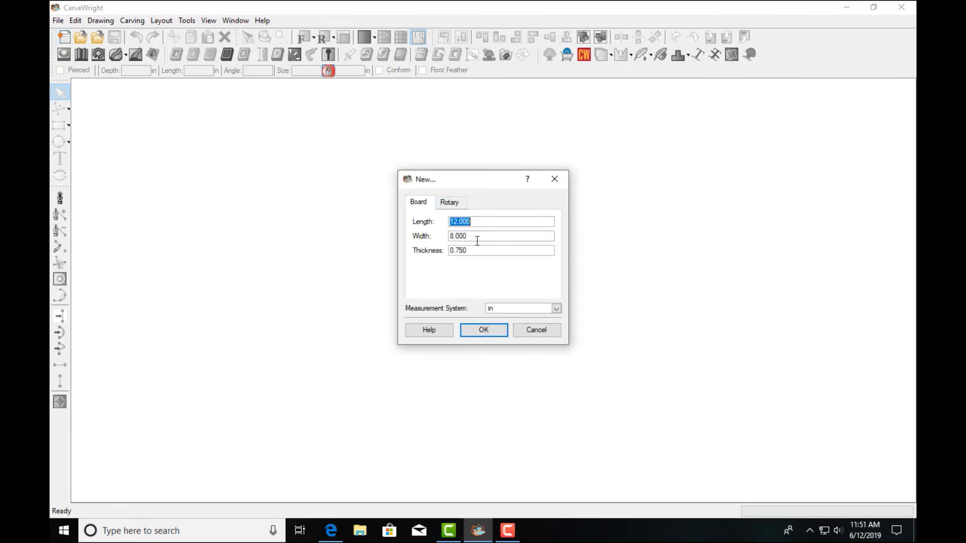
pyautogui.click(477, 241)
pyautogui.press('Tab')
pyautogui.click(486, 332)
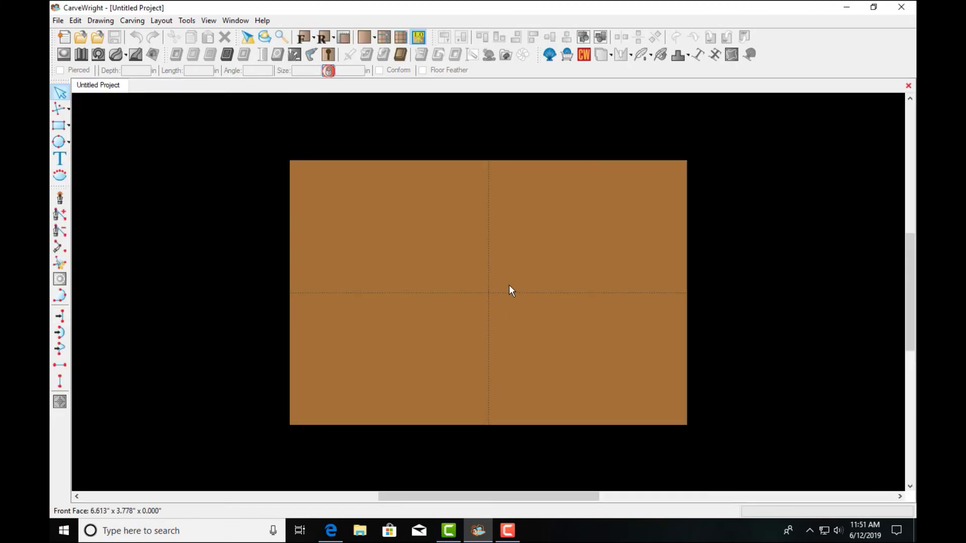
pyautogui.scroll(-1, 506, 339)
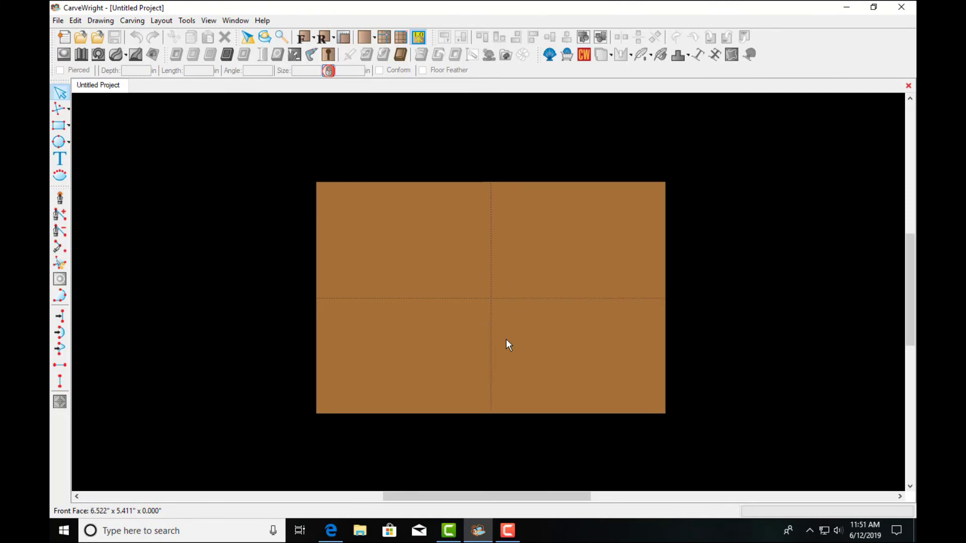
pyautogui.scroll(2, 506, 339)
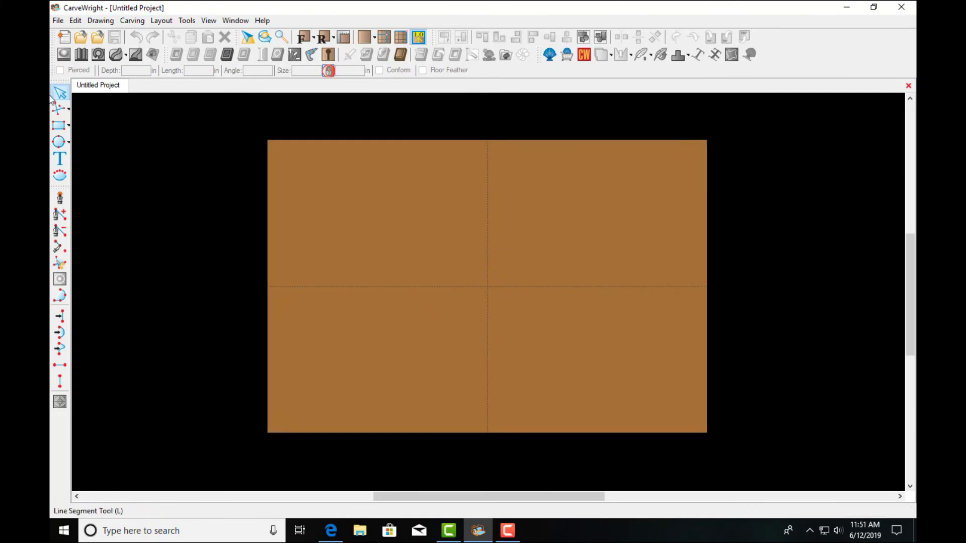
# Place a text item on the board and enter the word GROCERIES
pyautogui.click(60, 159)
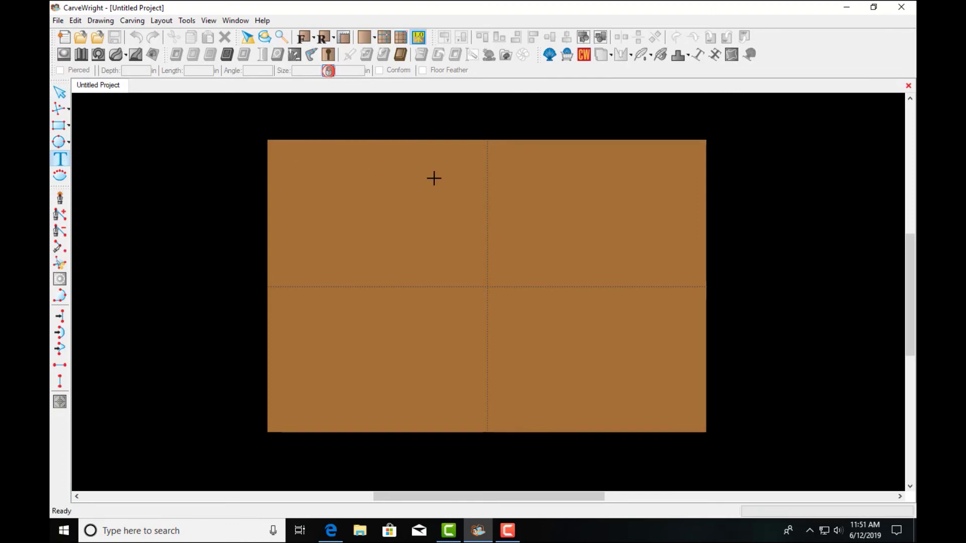
pyautogui.click(425, 265)
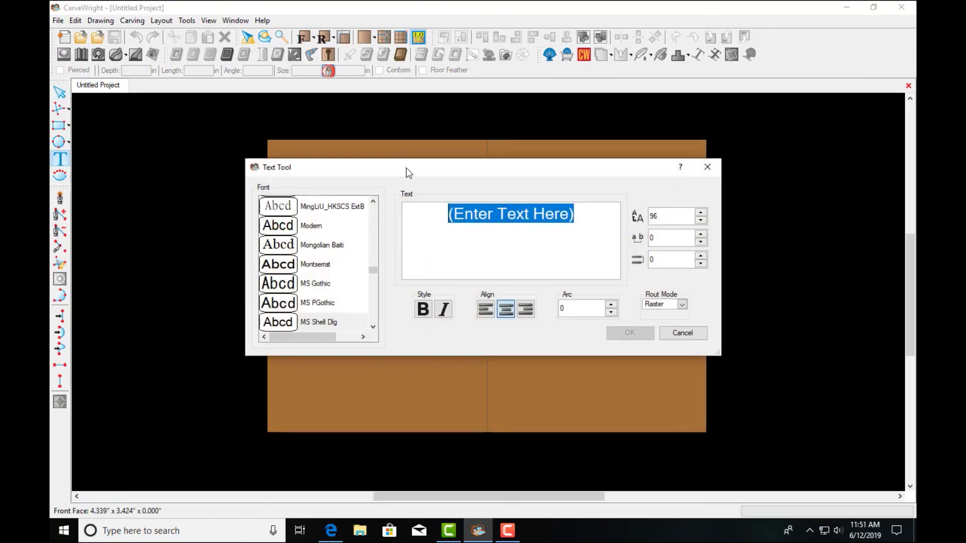
pyautogui.moveTo(408, 173); pyautogui.dragTo(412, 51)
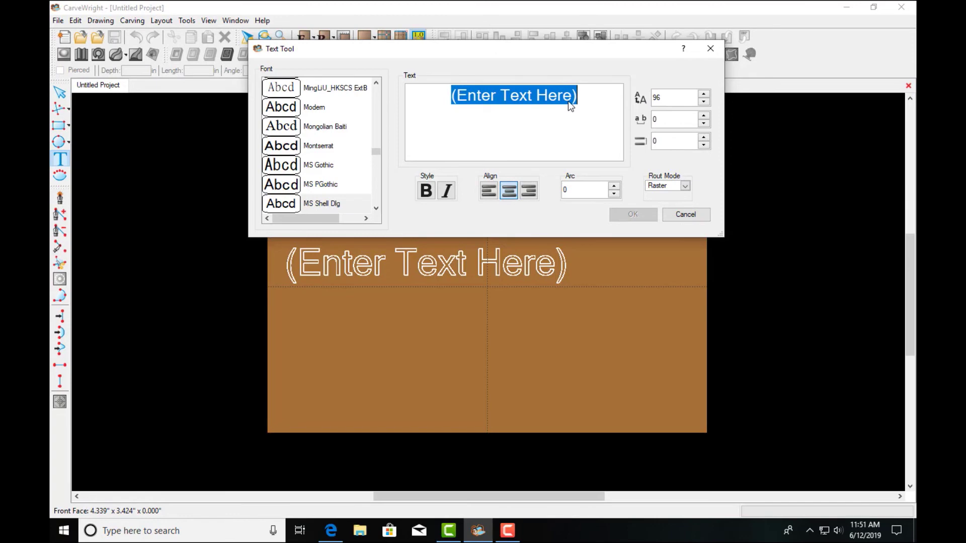
pyautogui.write('GR')
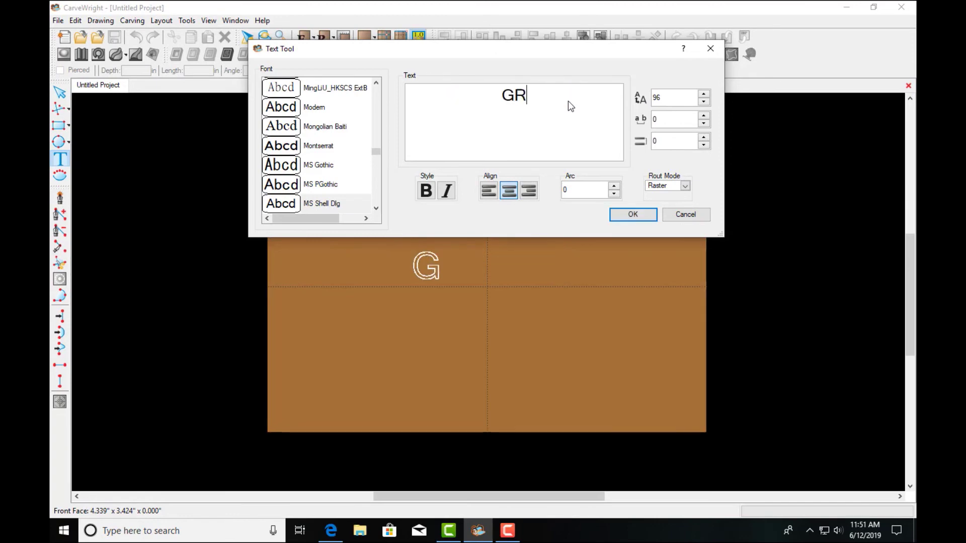
pyautogui.write('OCE')
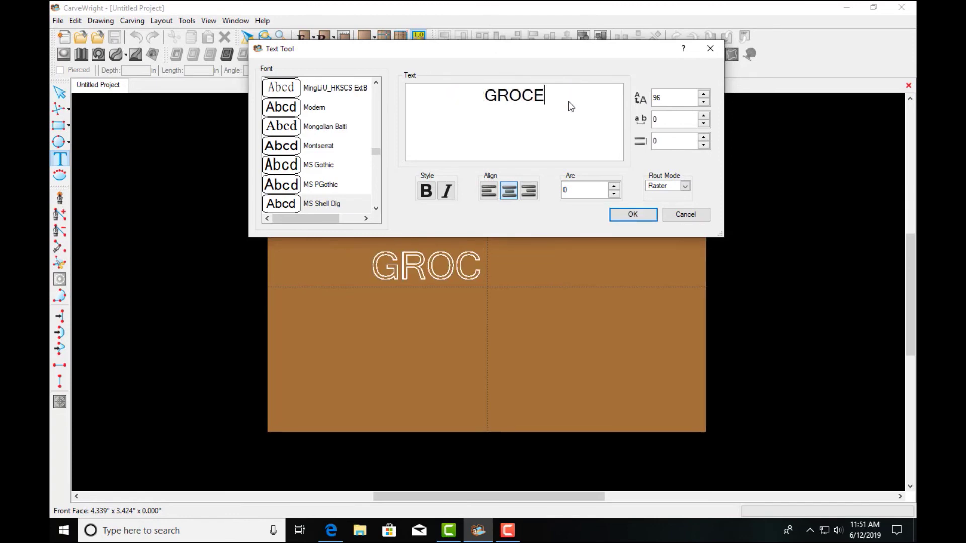
pyautogui.write('RIES')
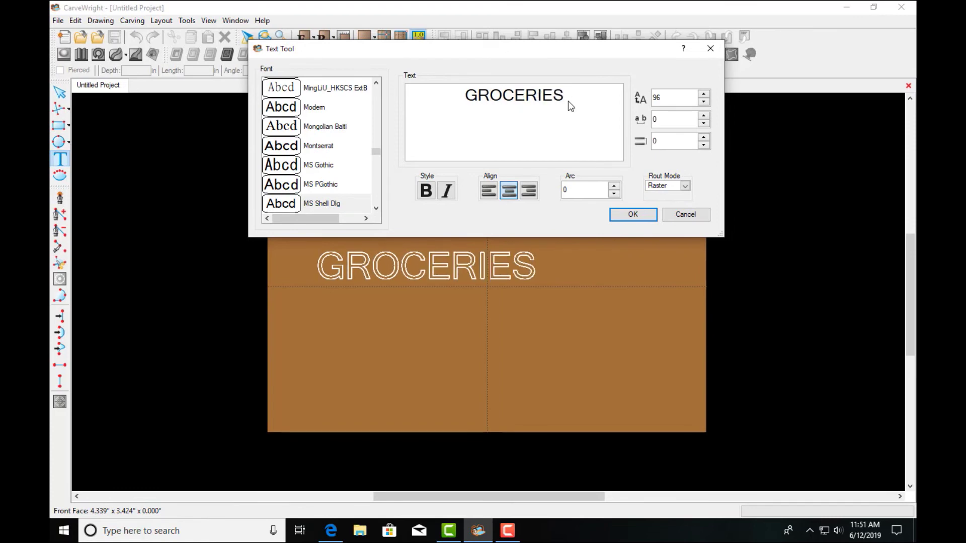
# Select the GROCERIES text and scroll the font list to find Georgia
pyautogui.moveTo(563, 95); pyautogui.dragTo(464, 96)
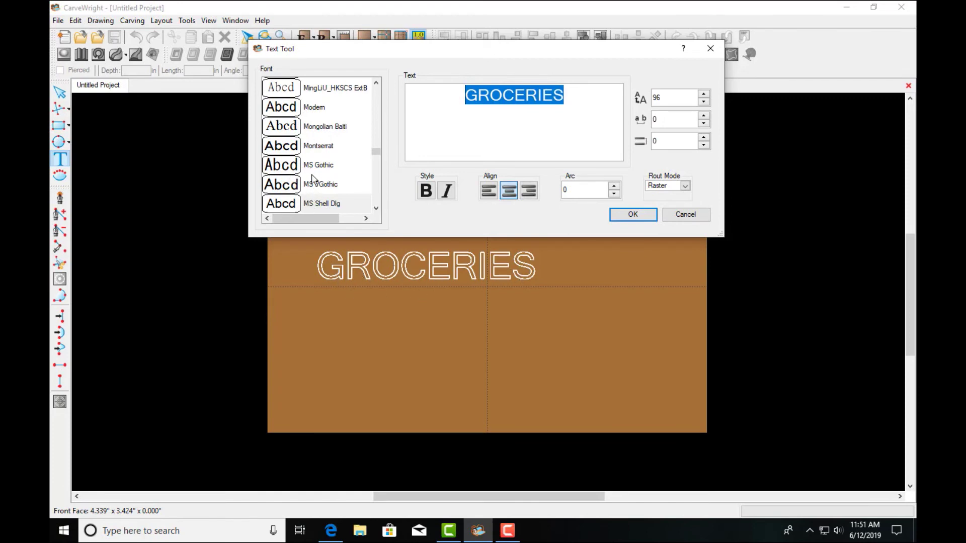
pyautogui.scroll(3, 311, 177)
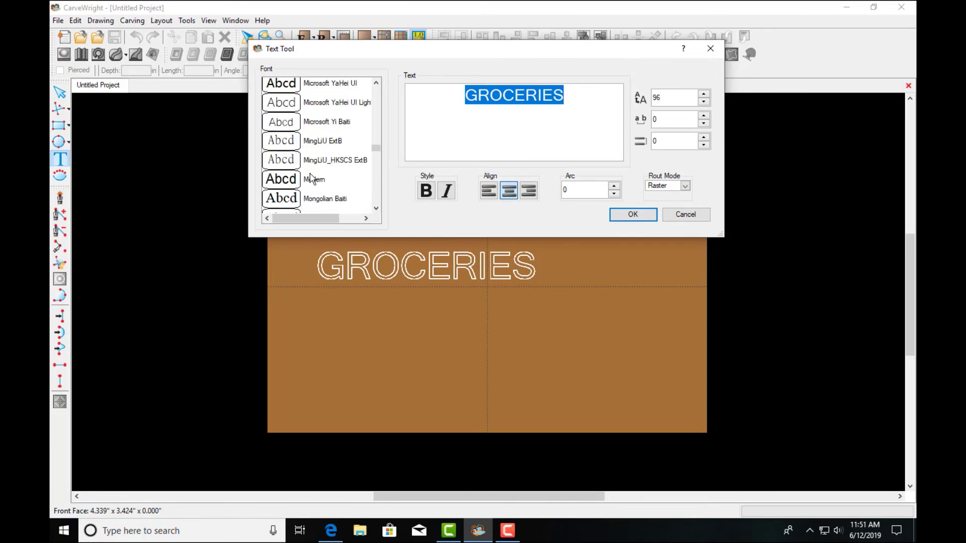
pyautogui.scroll(5, 303, 117)
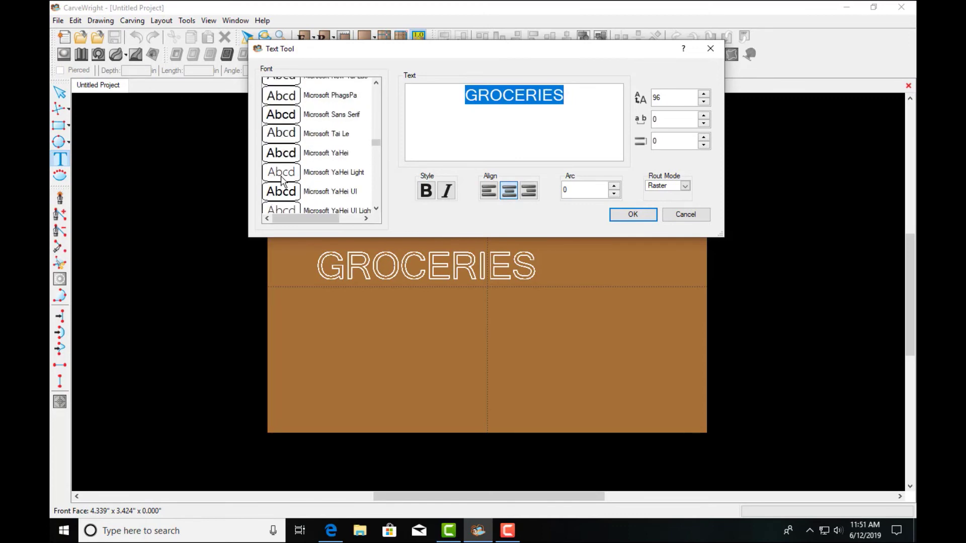
pyautogui.scroll(3, 288, 195)
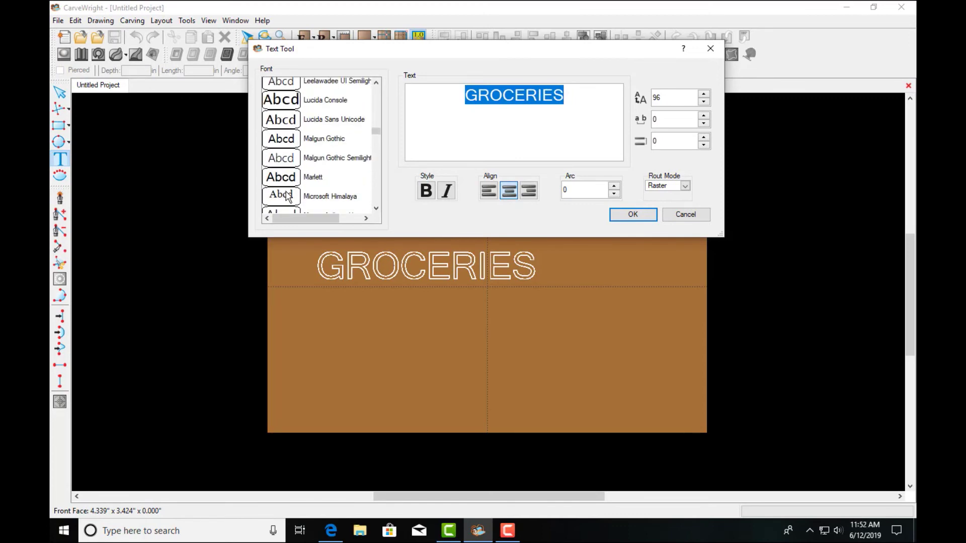
pyautogui.scroll(4, 289, 170)
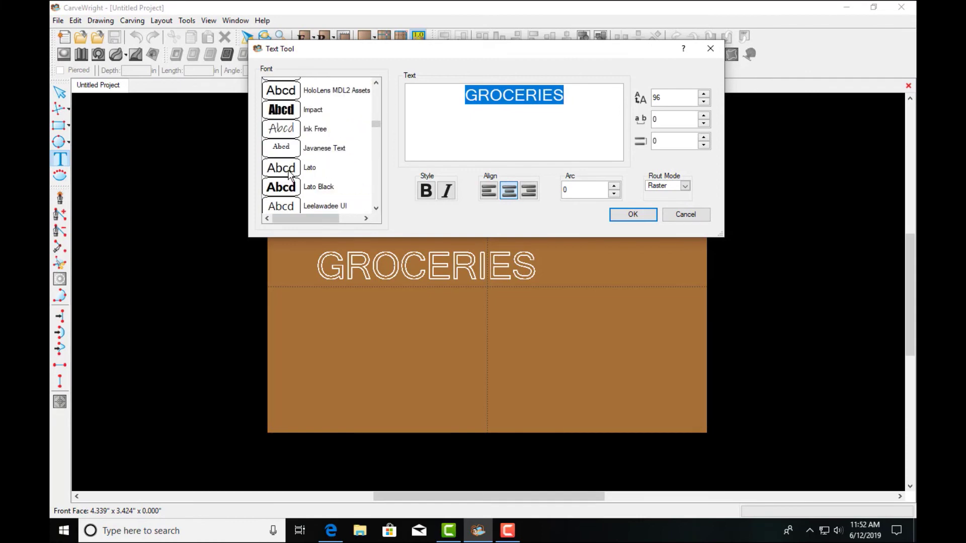
pyautogui.scroll(1, 288, 194)
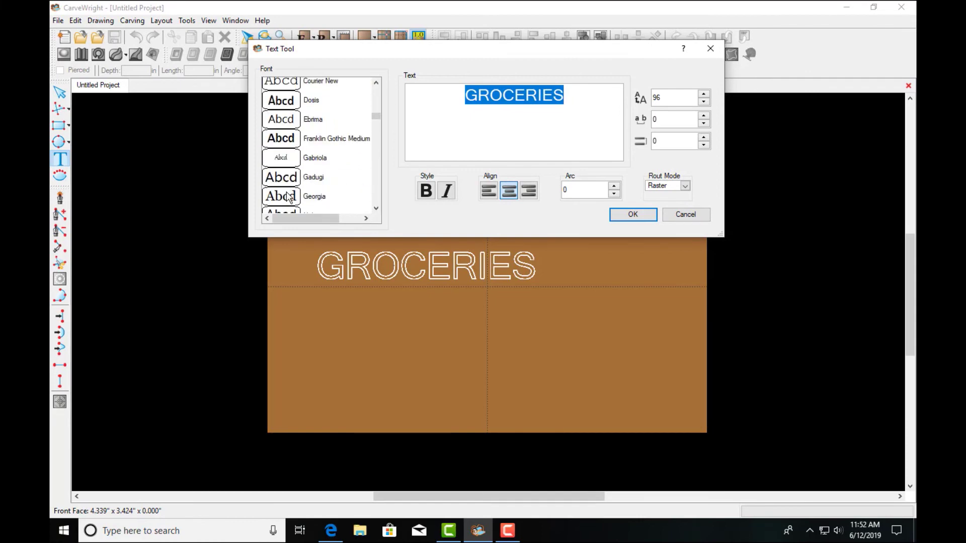
# Make GROCERIES bold Georgia at size 140
pyautogui.click(288, 200)
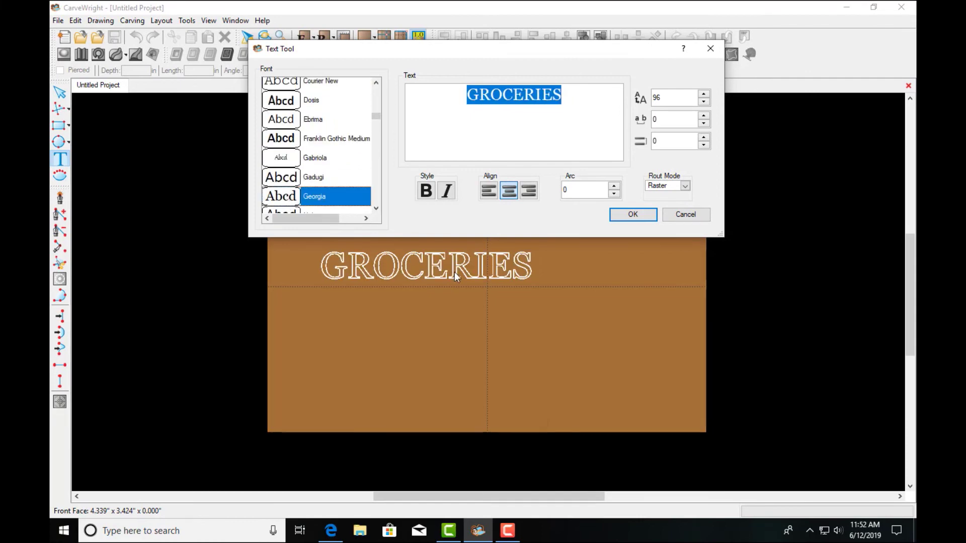
pyautogui.click(423, 192)
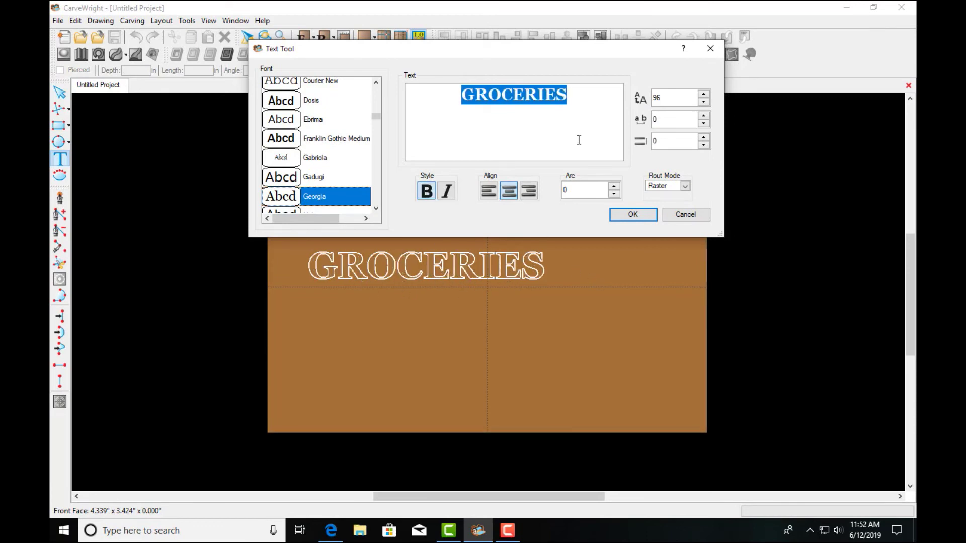
pyautogui.click(665, 96)
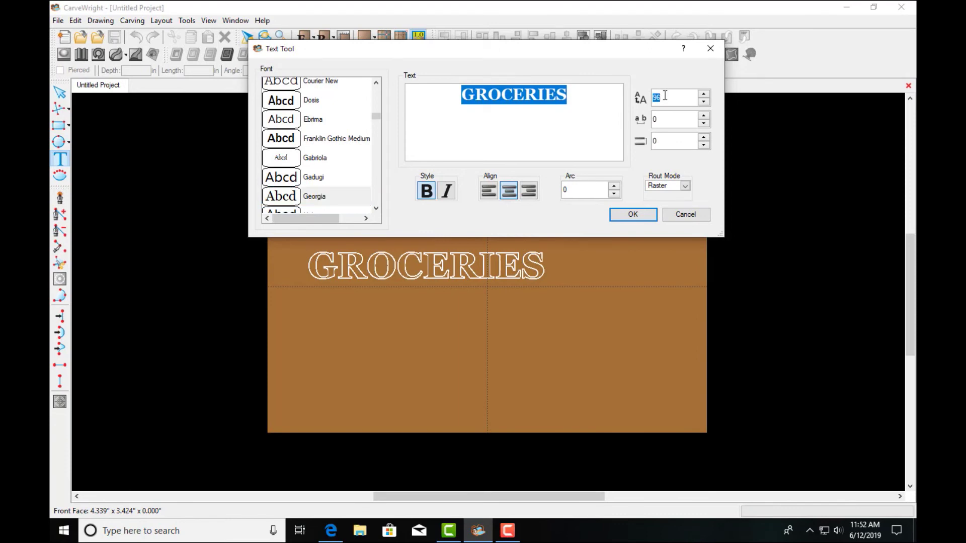
pyautogui.write('200')
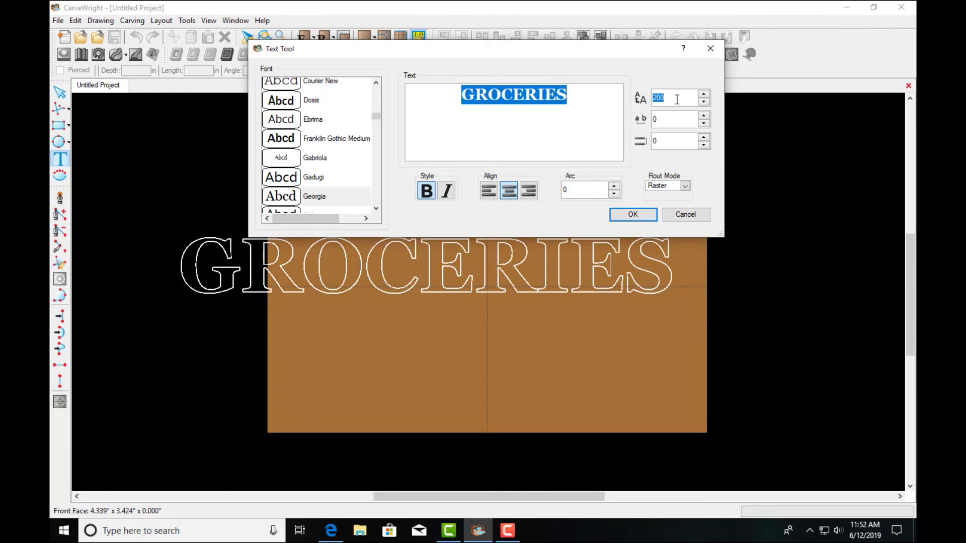
pyautogui.write('14')
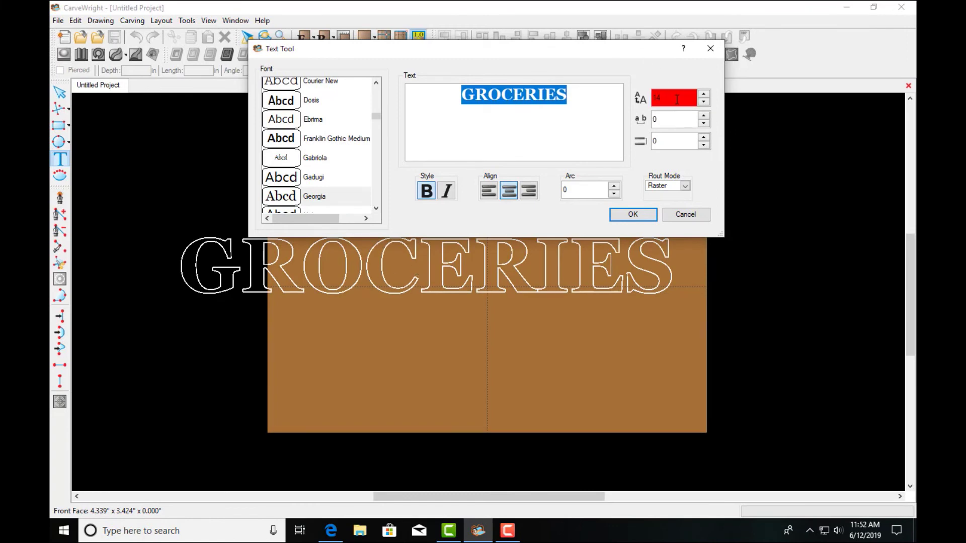
pyautogui.write('0')
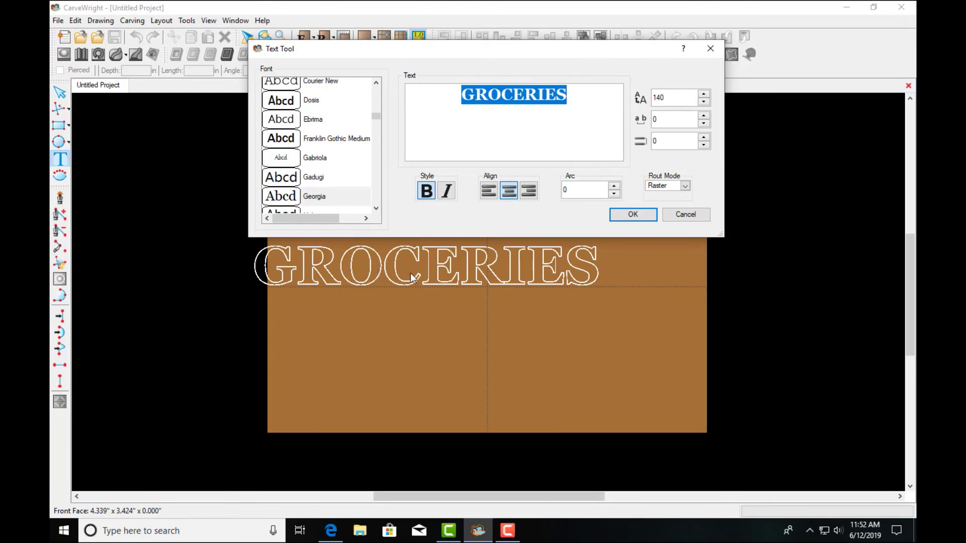
# Try letter spacing 50 and -10, then reset it to 0
pyautogui.click(678, 118)
pyautogui.write('50')
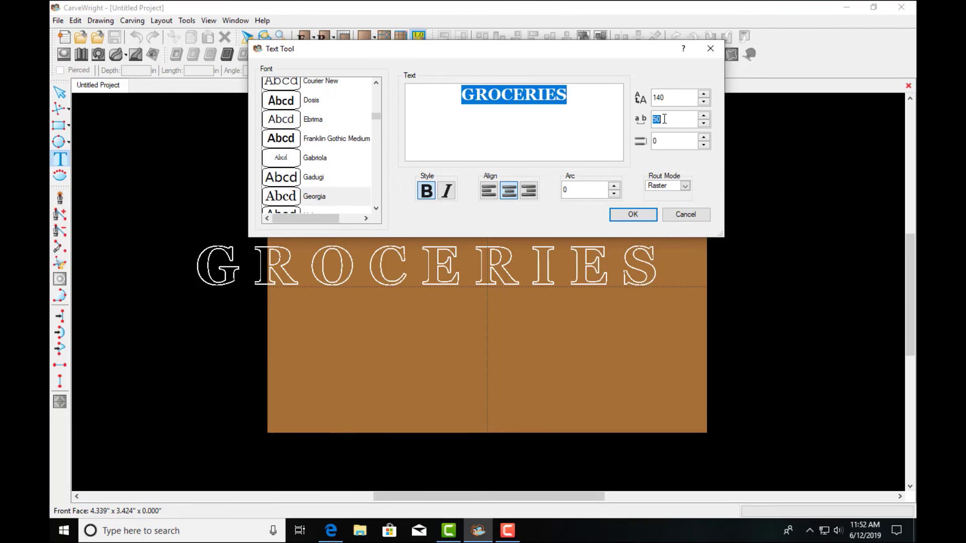
pyautogui.press('BackSpace')
pyautogui.write('-10')
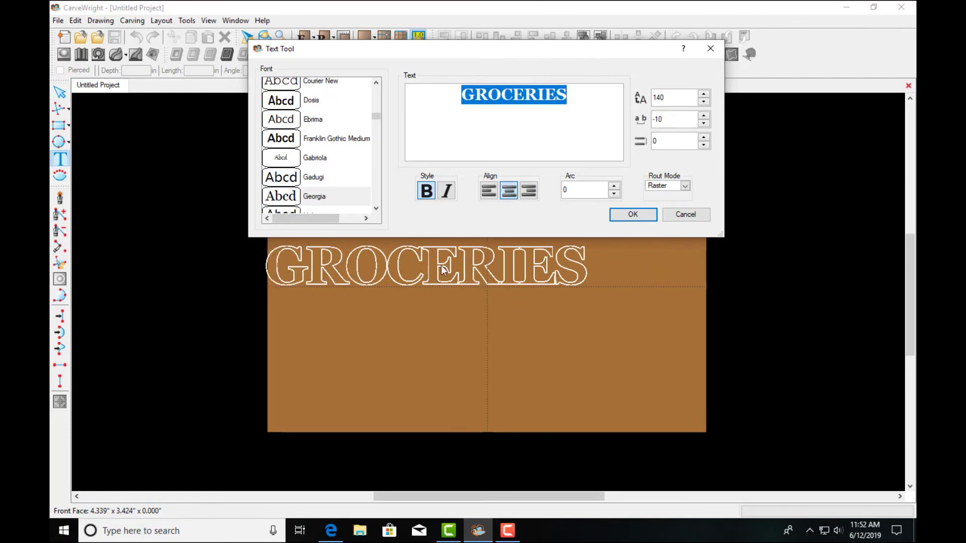
pyautogui.doubleClick(675, 121)
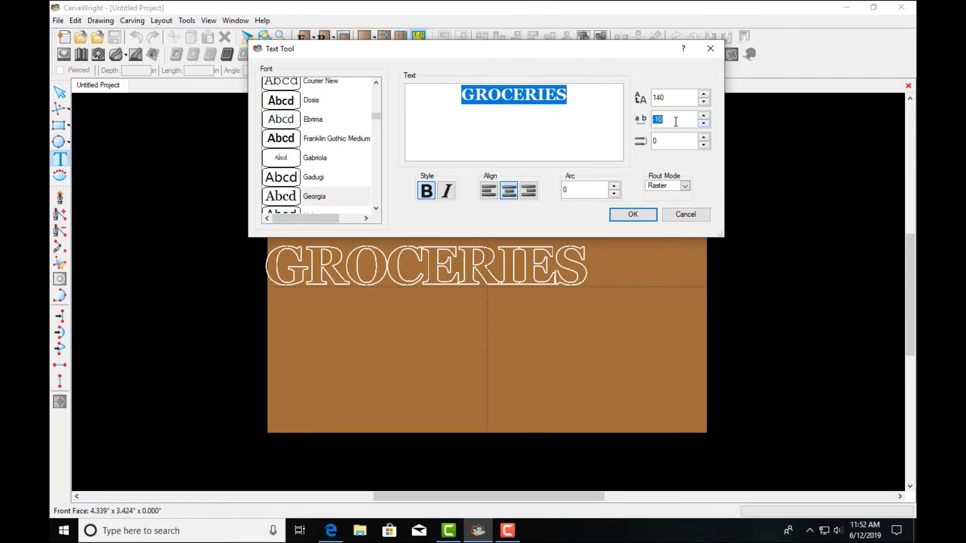
pyautogui.write('0')
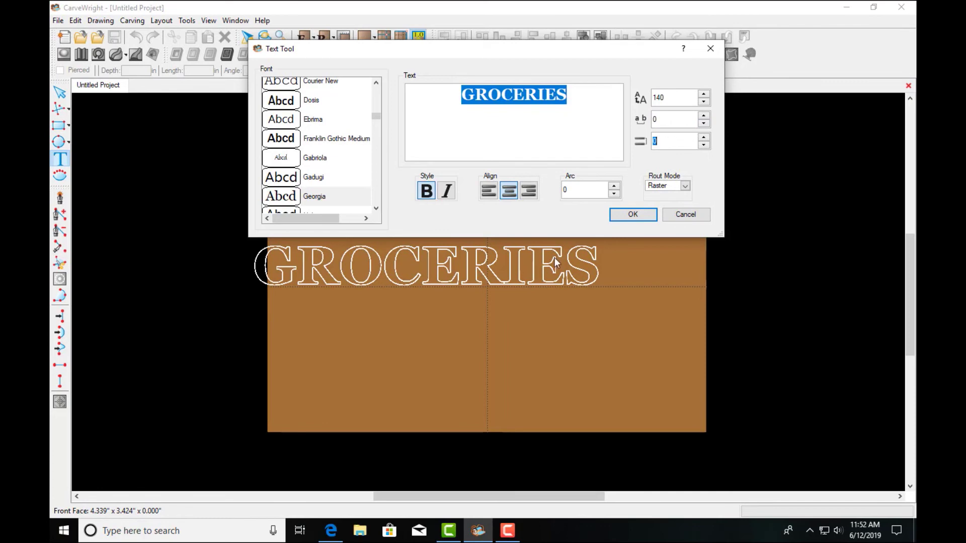
# Add a second line '& DRY GOODS' under GROCERIES and select both lines
pyautogui.click(576, 96)
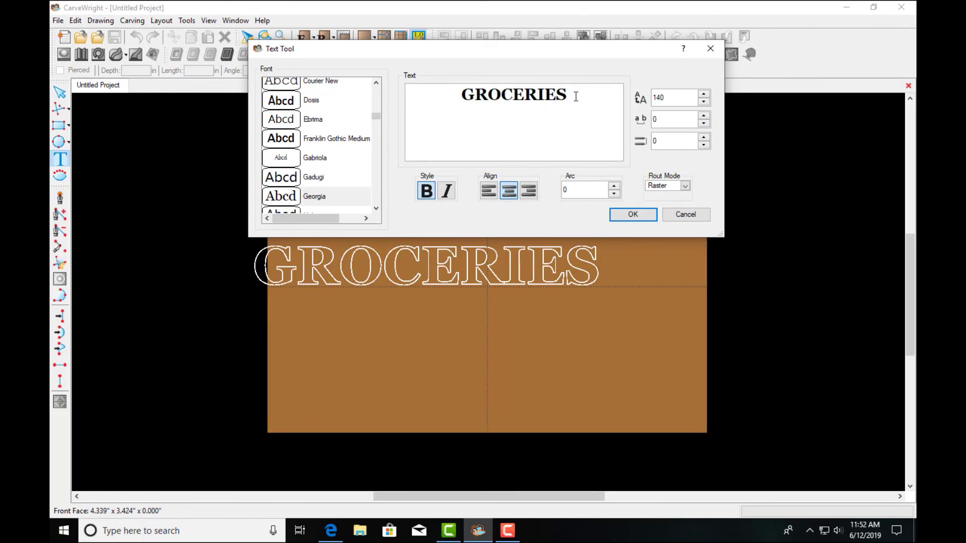
pyautogui.press('Return')
pyautogui.write('& D')
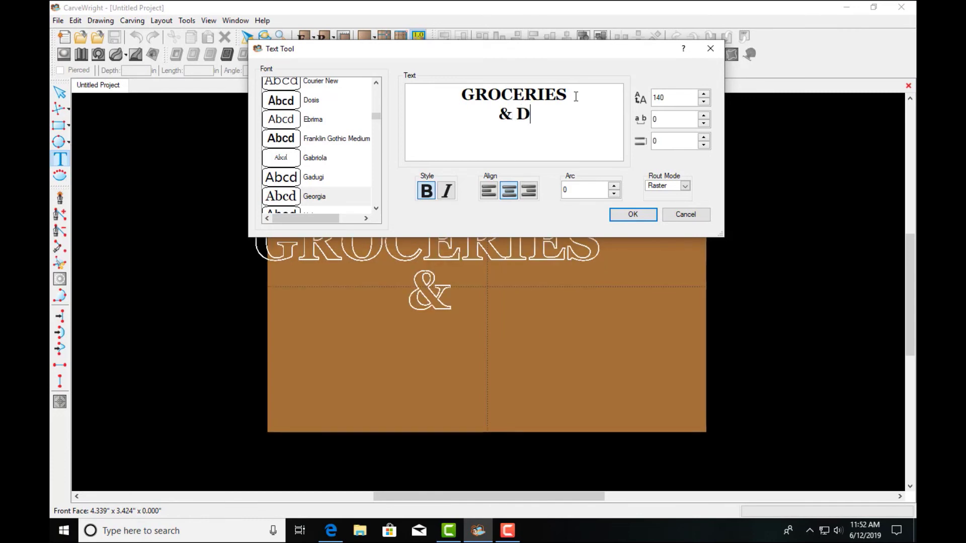
pyautogui.write('RY GOODS')
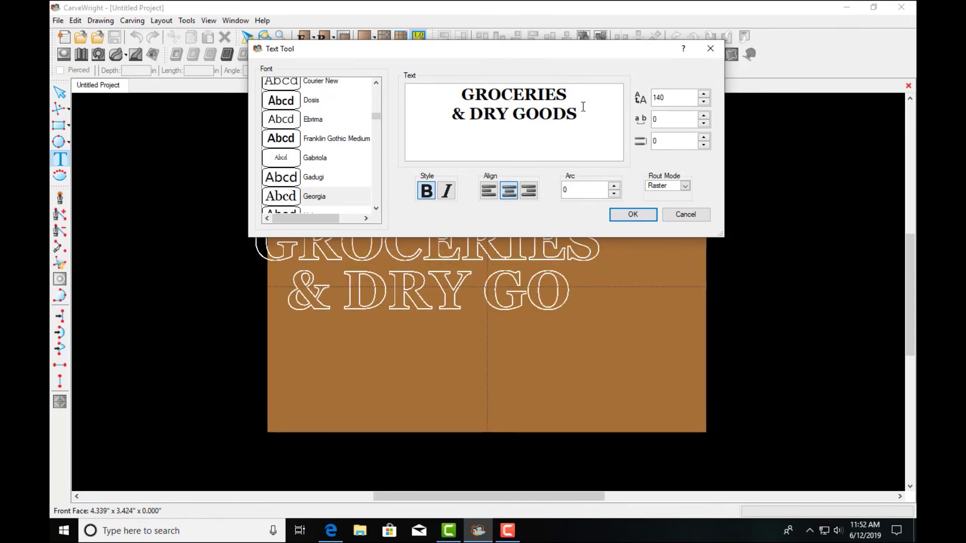
pyautogui.moveTo(583, 107); pyautogui.dragTo(449, 118)
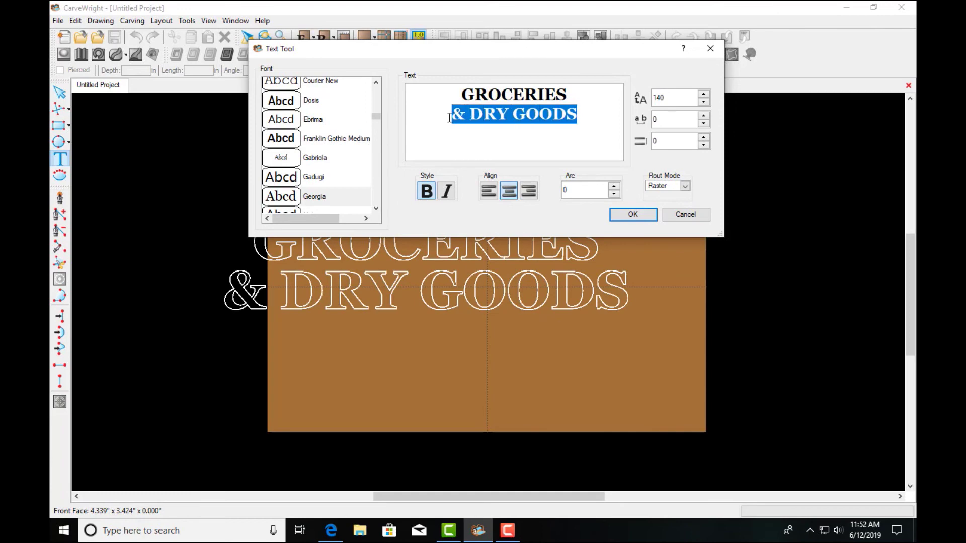
pyautogui.moveTo(584, 117); pyautogui.dragTo(459, 95)
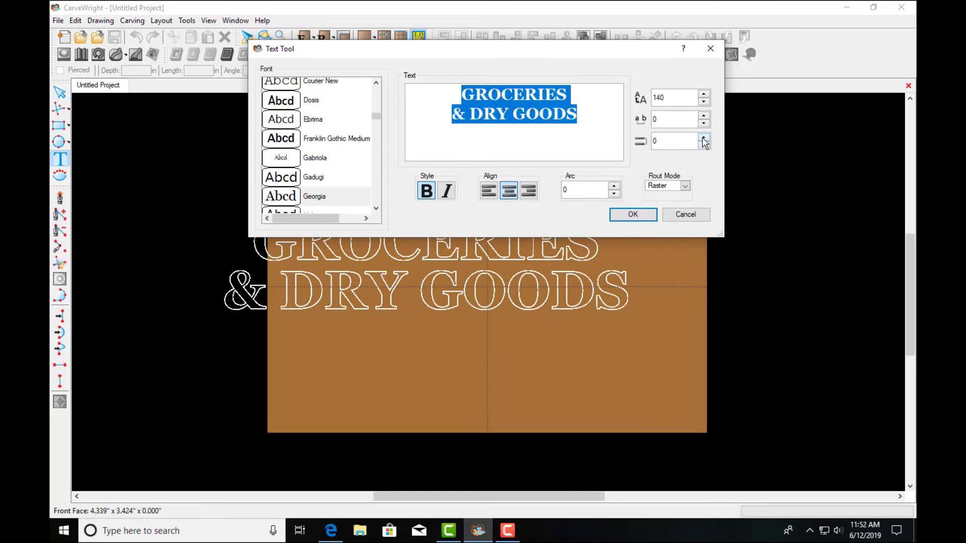
# Try line spacing 50, then change it to -20
pyautogui.click(677, 140)
pyautogui.write('50')
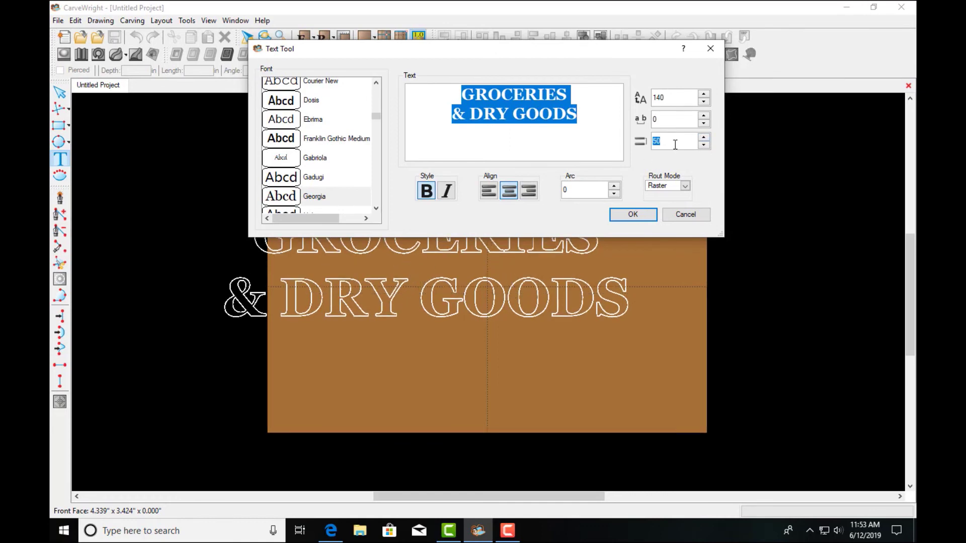
pyautogui.press('BackSpace')
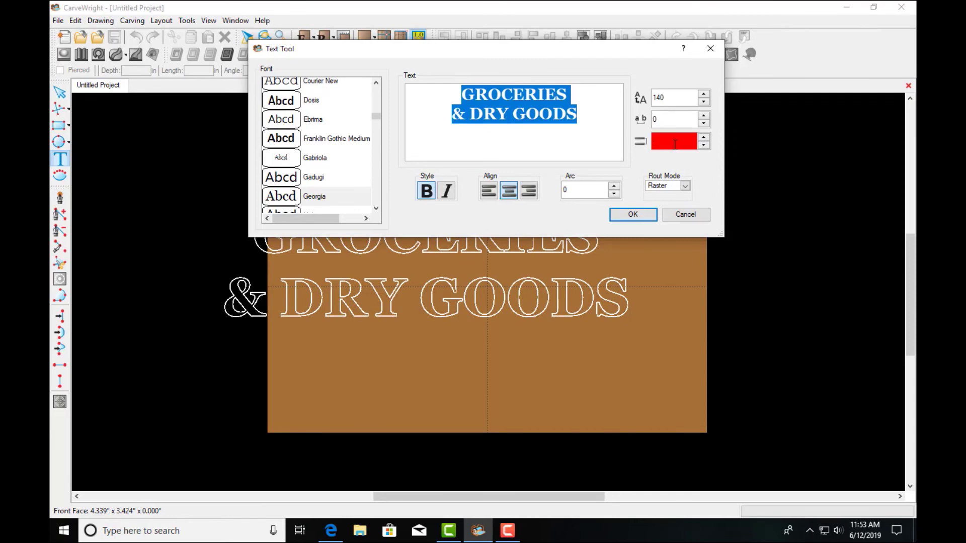
pyautogui.write('-20')
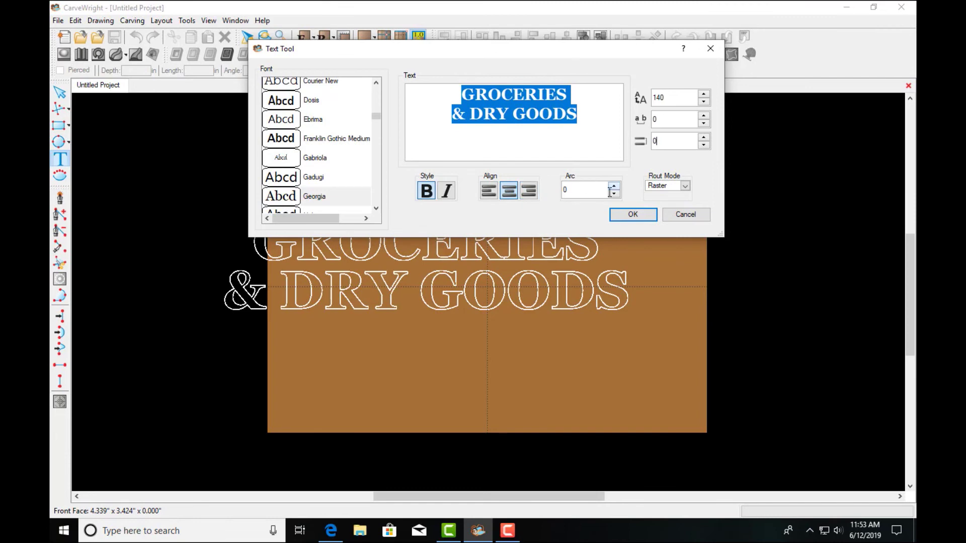
# Keep Raster rout mode, delete the '& DRY GOODS' line, and apply the GROCERIES text
pyautogui.click(685, 186)
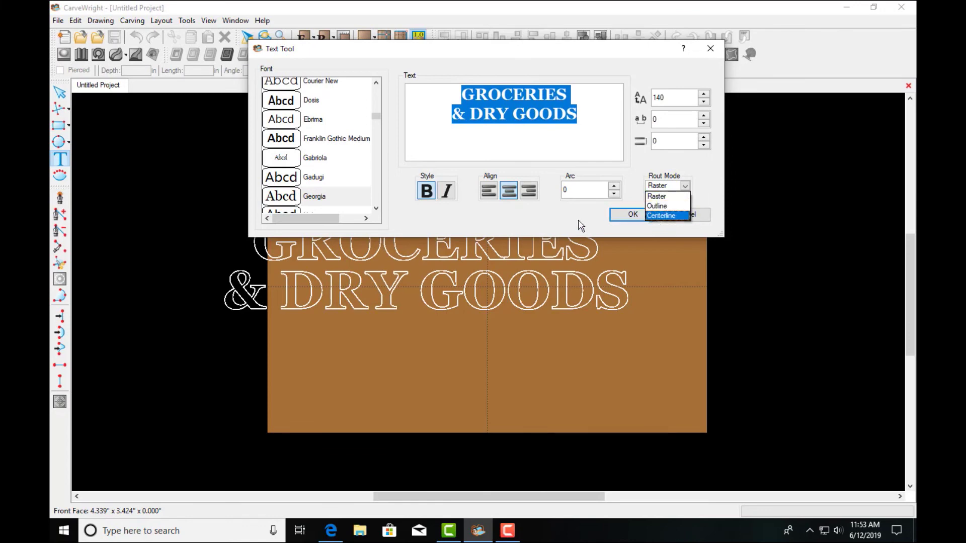
pyautogui.click(548, 224)
pyautogui.moveTo(583, 113); pyautogui.dragTo(440, 122)
pyautogui.press('BackSpace')
pyautogui.press('BackSpace')
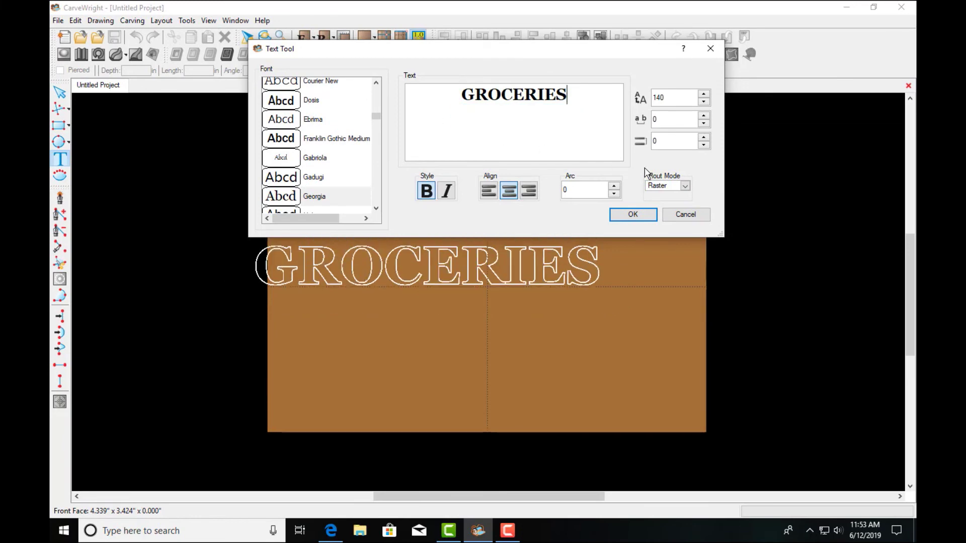
pyautogui.click(633, 215)
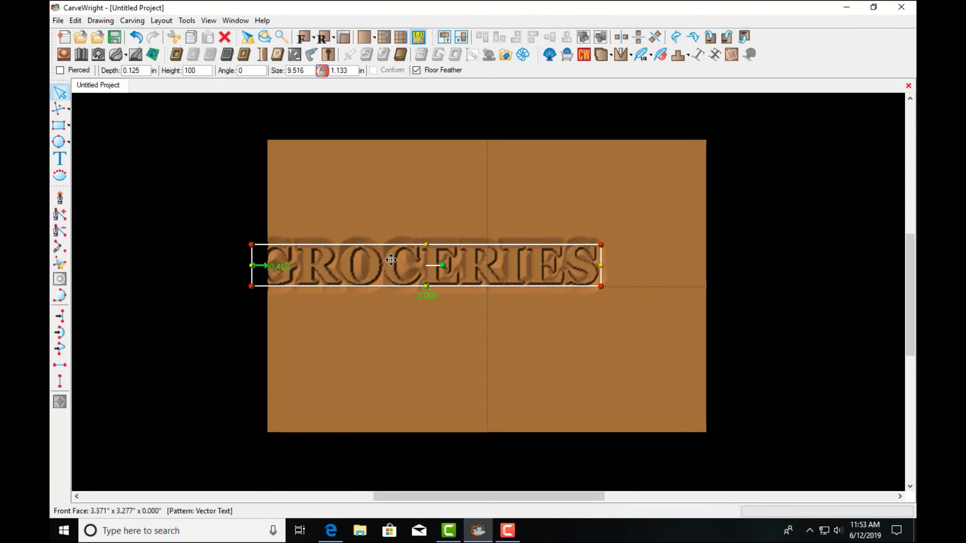
# Centre GROCERIES, enlarge it to about 10.666 in wide, and enter envelope editing
pyautogui.moveTo(387, 259); pyautogui.dragTo(430, 266)
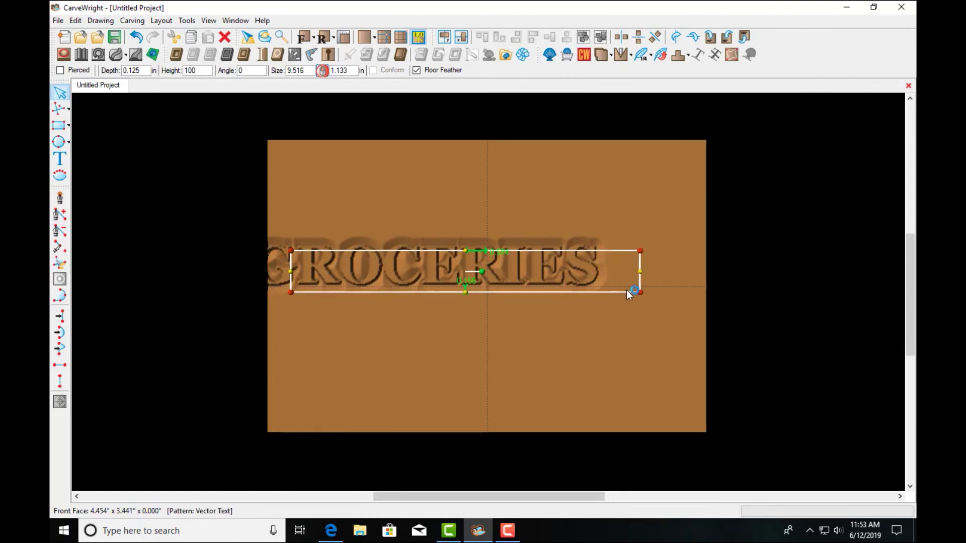
pyautogui.moveTo(643, 298); pyautogui.dragTo(682, 316)
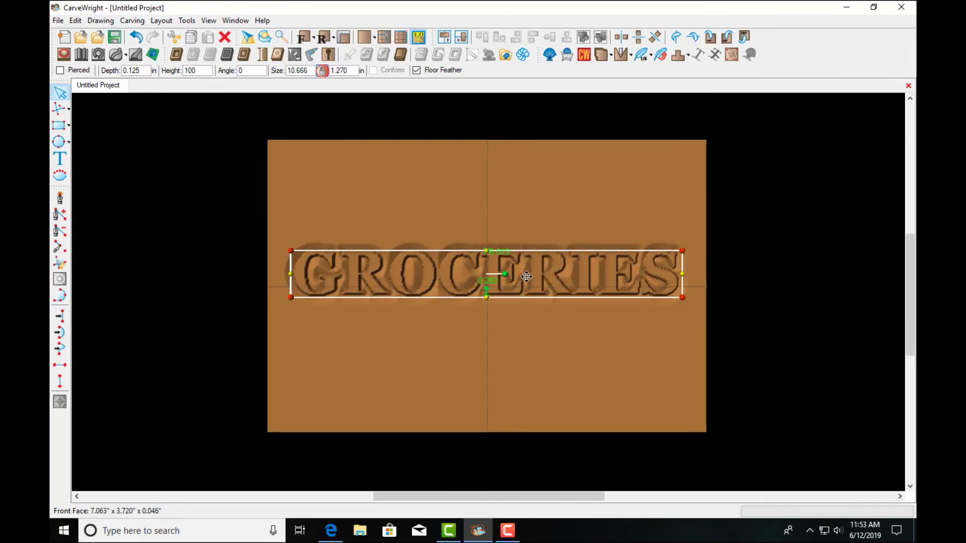
pyautogui.moveTo(540, 282); pyautogui.dragTo(541, 283)
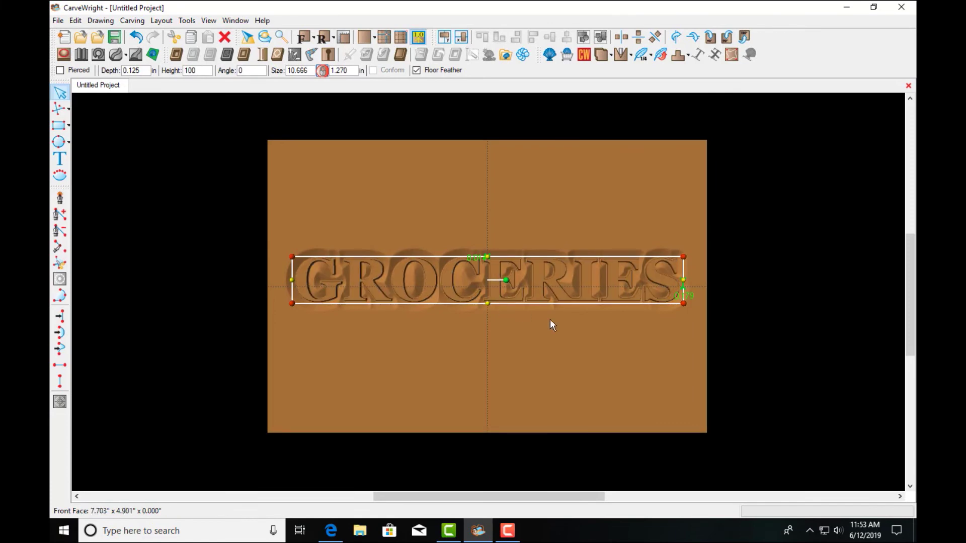
pyautogui.scroll(2, 524, 318)
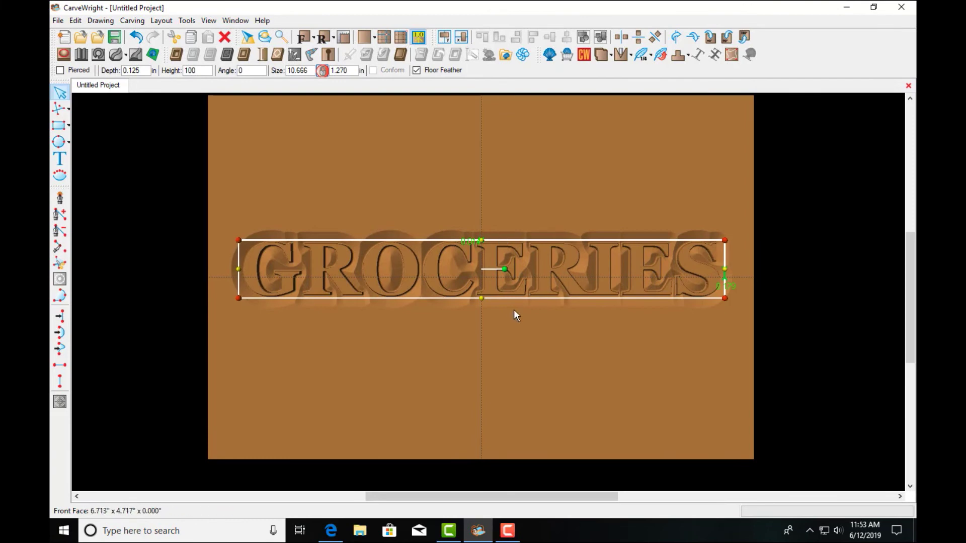
pyautogui.scroll(-1, 514, 309)
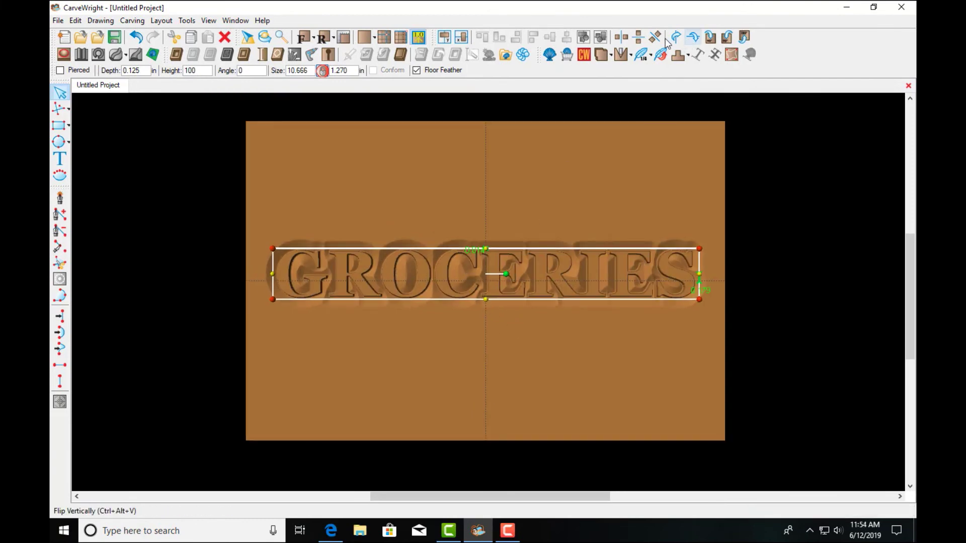
pyautogui.click(732, 54)
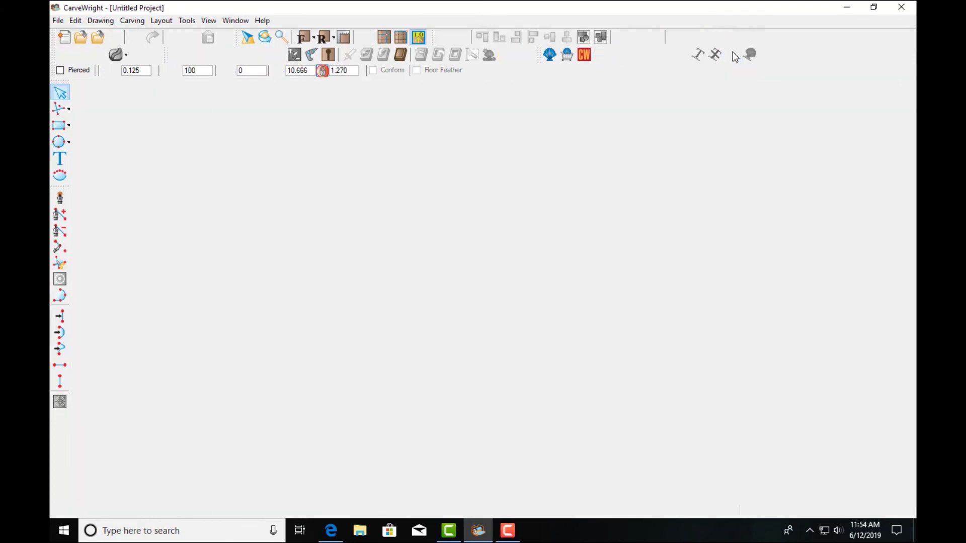
# Raise the envelope's top-right corner and lower its bottom-left corner to slant GROCERIES
pyautogui.scroll(-2, 503, 284)
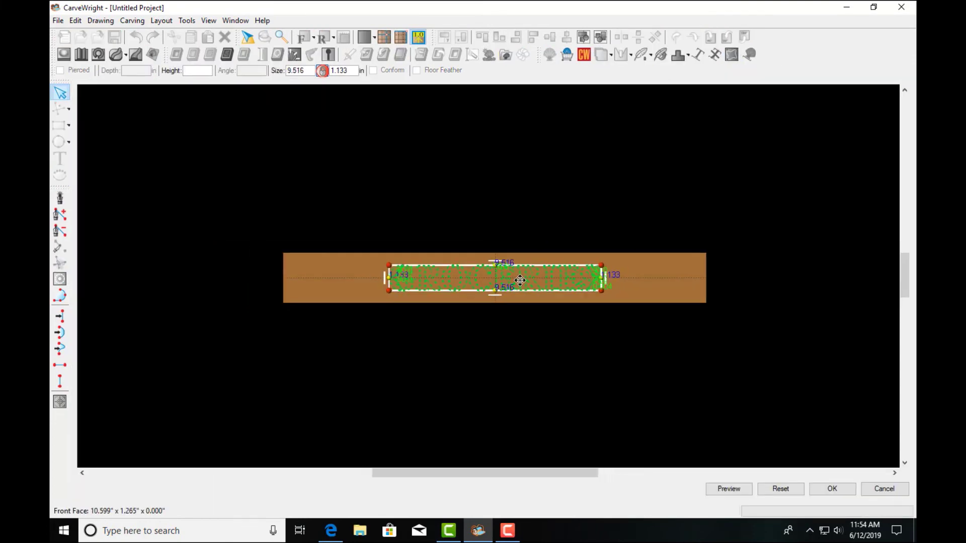
pyautogui.scroll(4, 520, 281)
pyautogui.scroll(1, 520, 280)
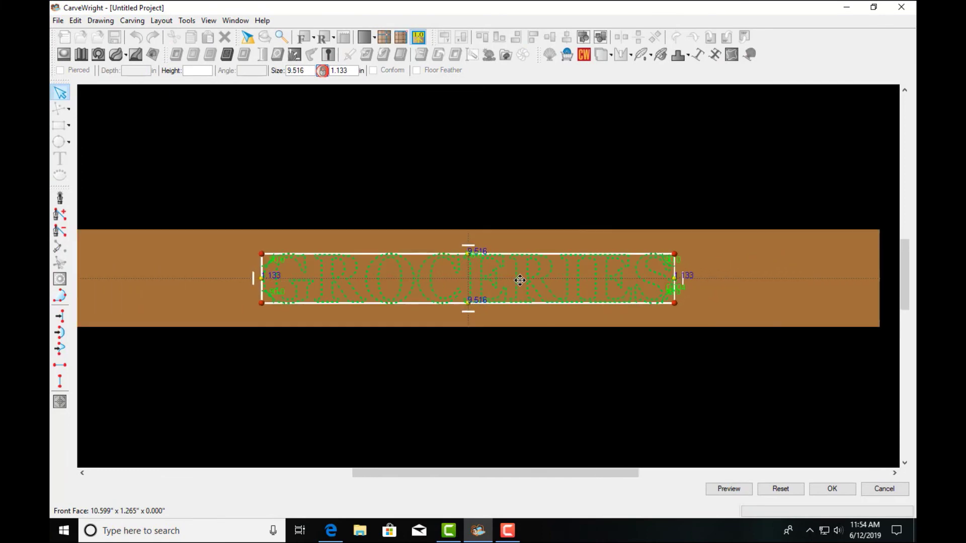
pyautogui.moveTo(675, 255); pyautogui.dragTo(677, 157)
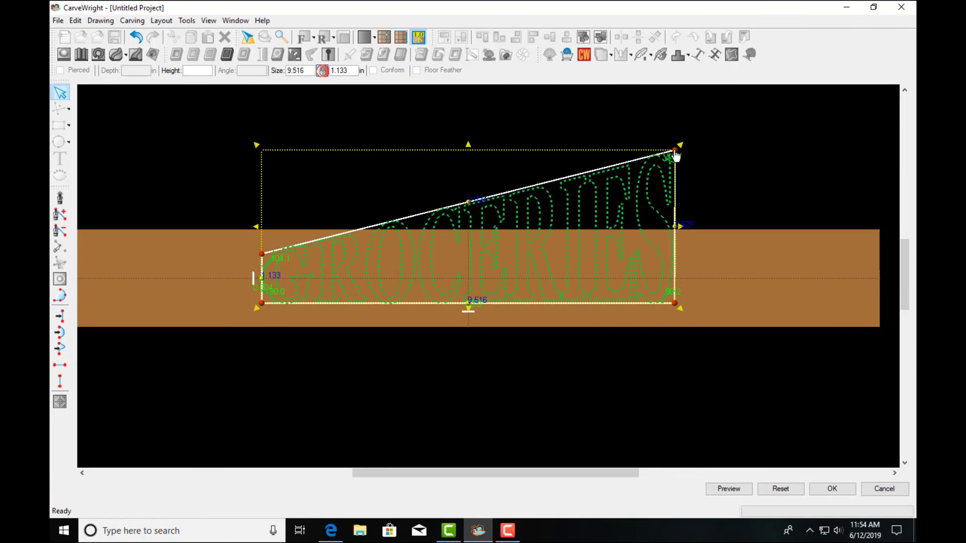
pyautogui.moveTo(676, 156); pyautogui.dragTo(675, 156)
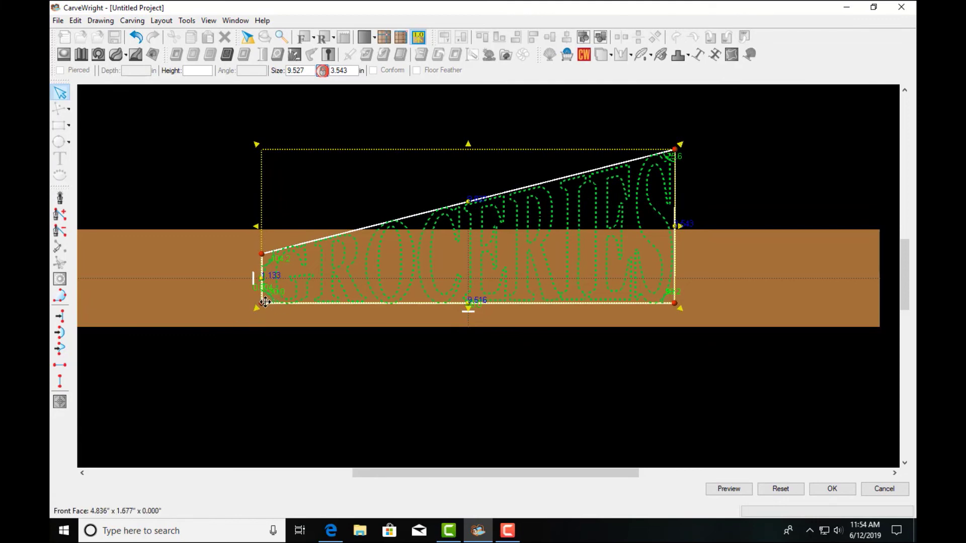
pyautogui.moveTo(262, 308); pyautogui.dragTo(262, 422)
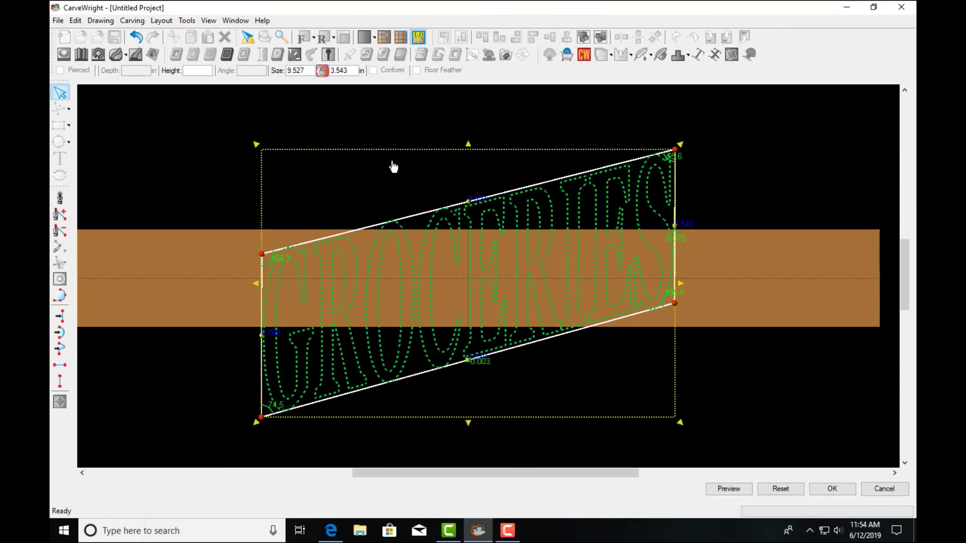
# Convert the envelope's top edge to a spline and shape it into an S-curve
pyautogui.rightClick(419, 212)
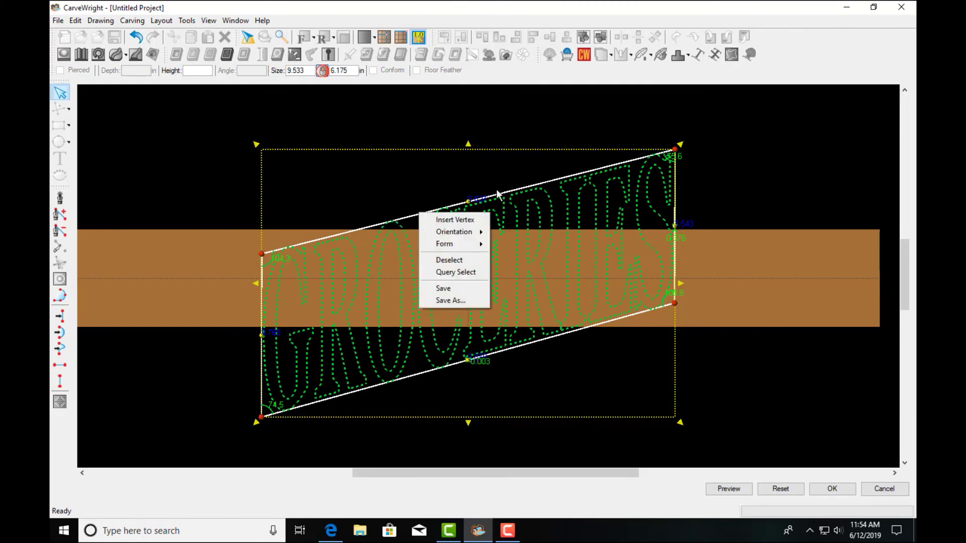
pyautogui.moveTo(458, 246)
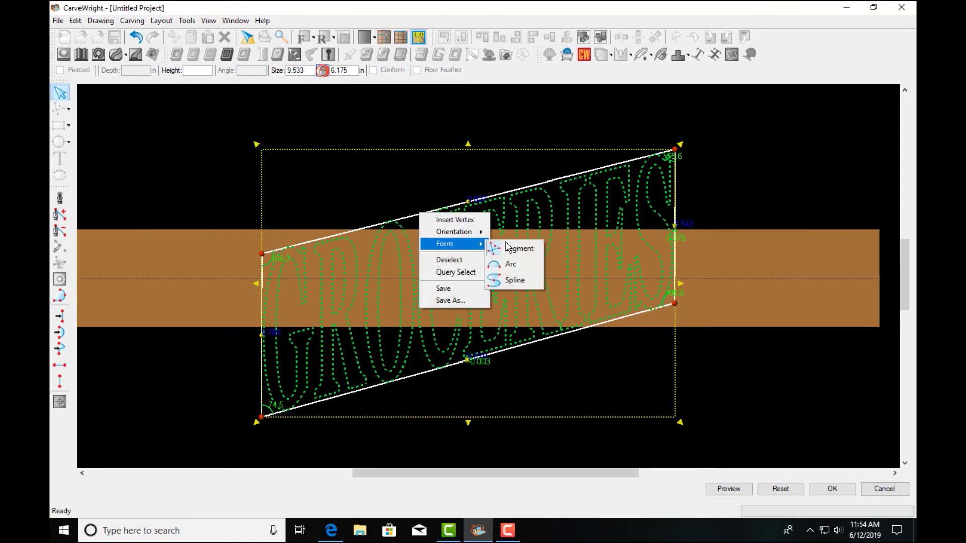
pyautogui.click(508, 280)
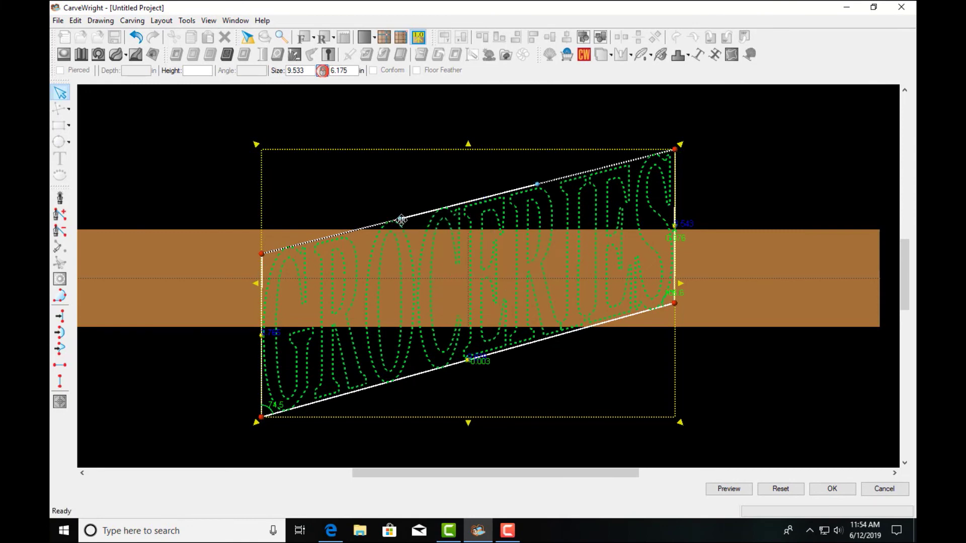
pyautogui.moveTo(401, 222); pyautogui.dragTo(402, 245)
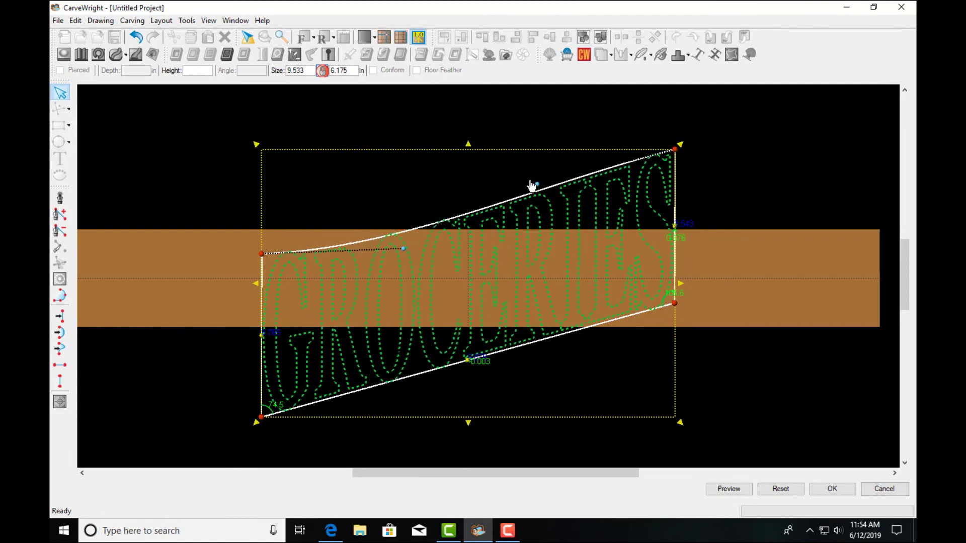
pyautogui.moveTo(531, 186); pyautogui.dragTo(499, 154)
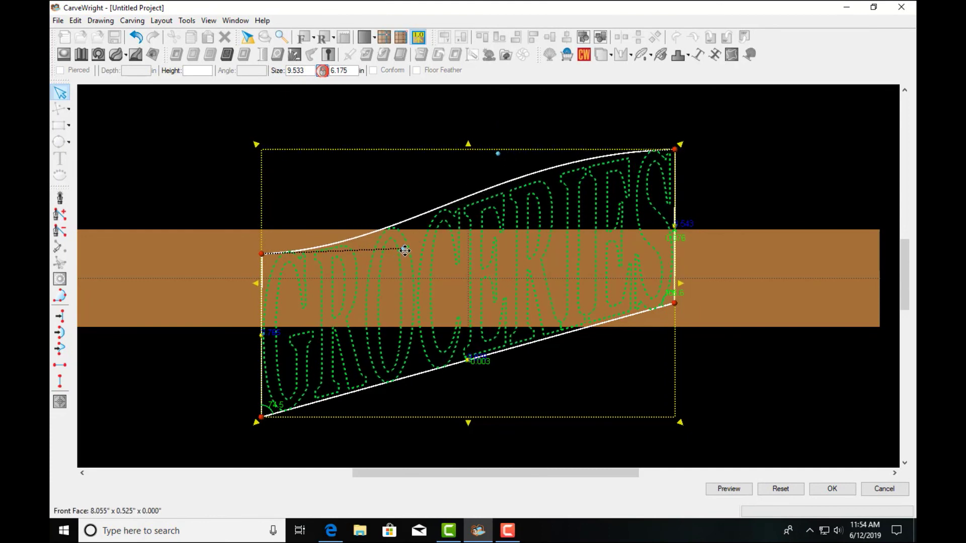
pyautogui.moveTo(405, 251); pyautogui.dragTo(438, 286)
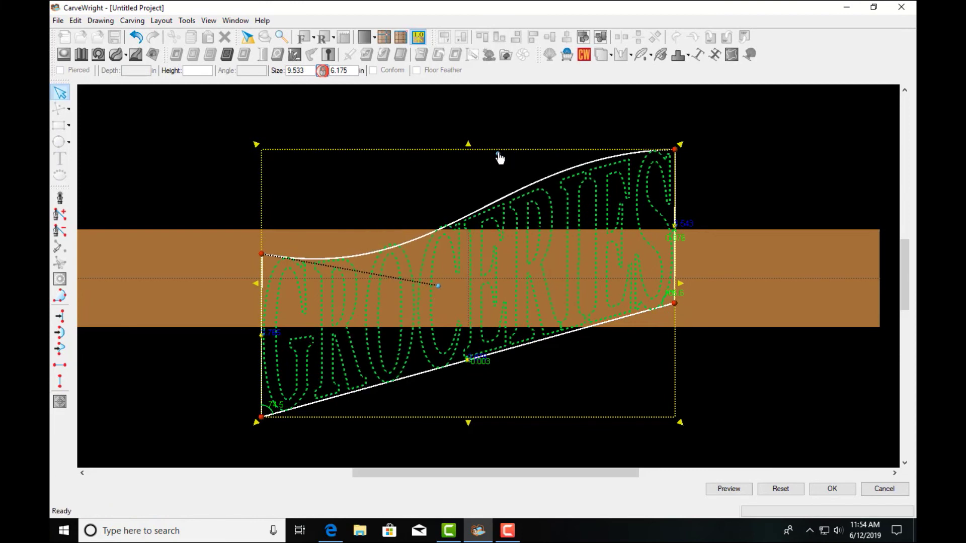
pyautogui.moveTo(498, 155); pyautogui.dragTo(524, 156)
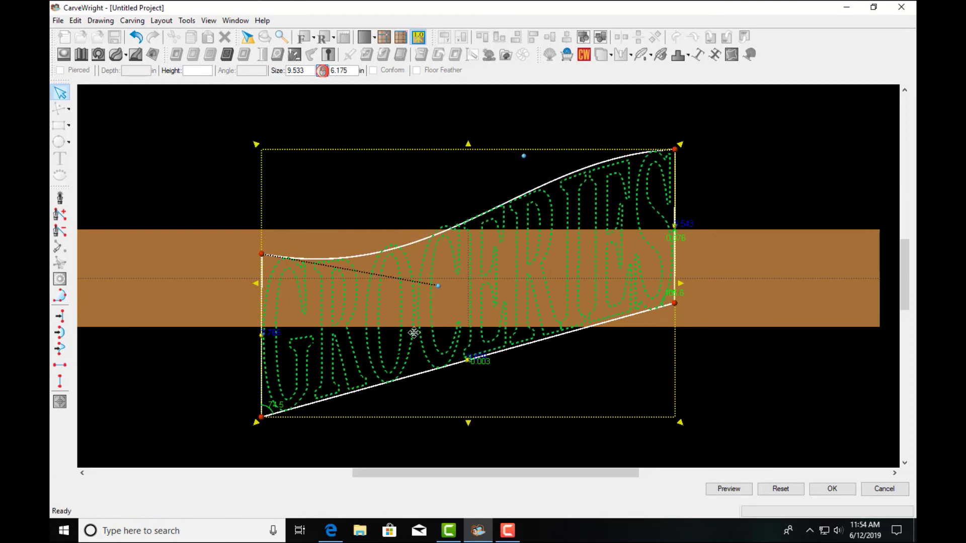
pyautogui.rightClick(418, 375)
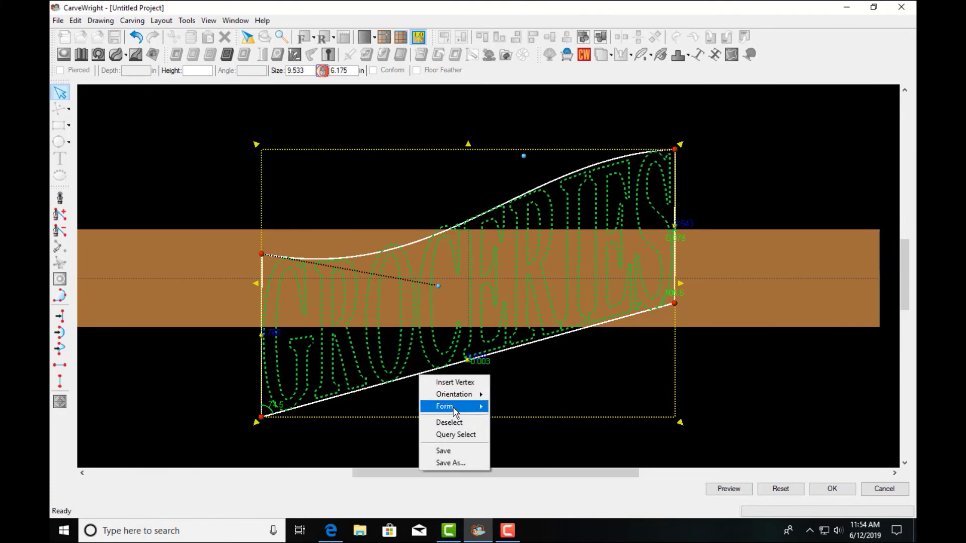
# Convert the envelope's bottom edge to a spline and bend it into a curve
pyautogui.moveTo(455, 406)
pyautogui.click(518, 443)
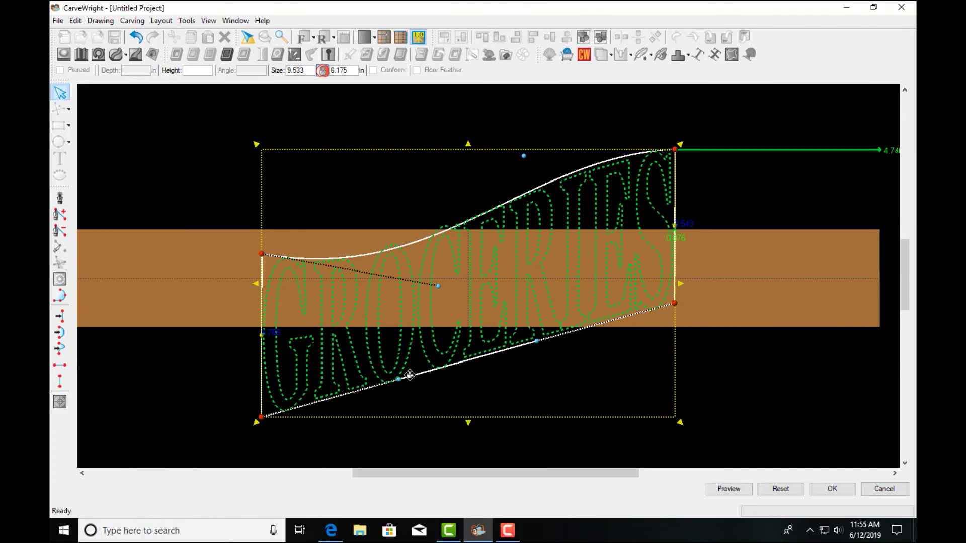
pyautogui.moveTo(399, 382); pyautogui.dragTo(434, 433)
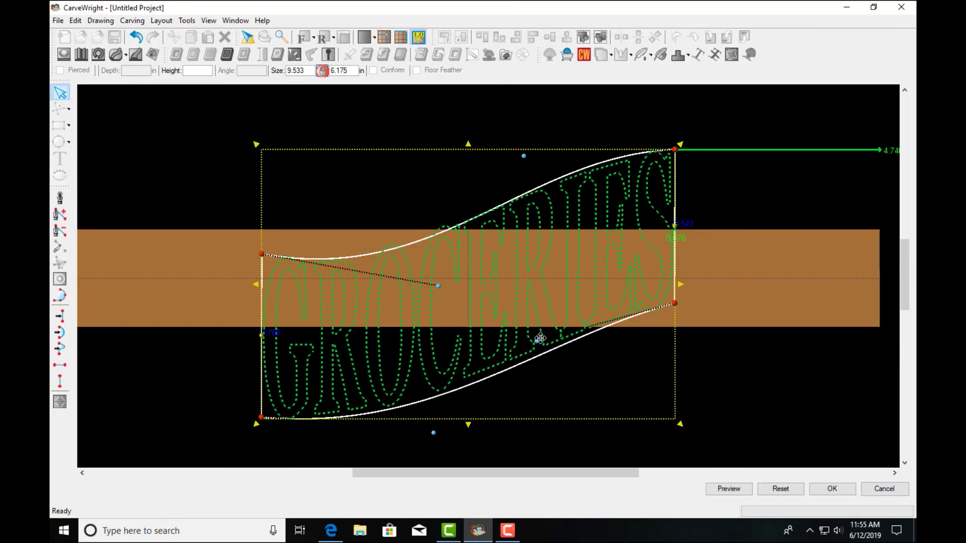
pyautogui.moveTo(540, 339); pyautogui.dragTo(540, 301)
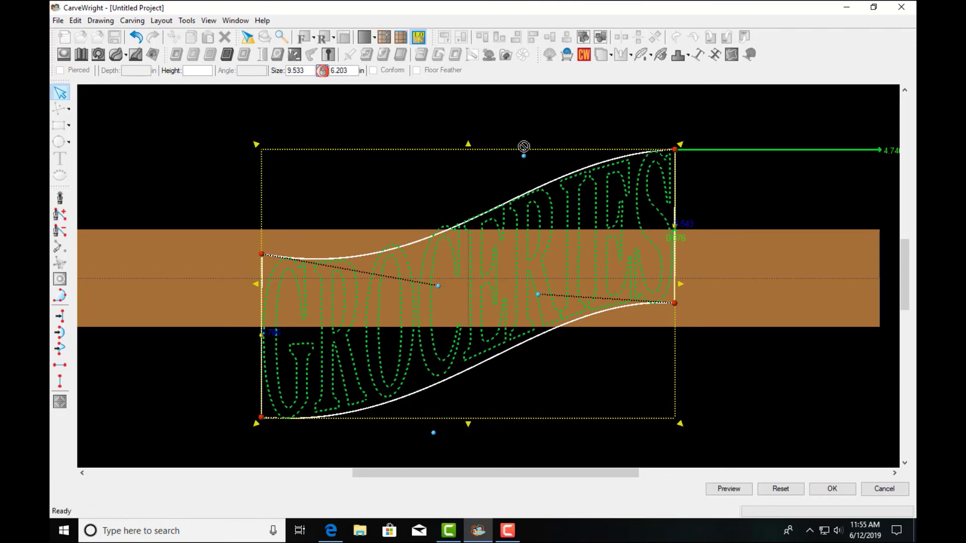
# Refine the top and bottom curves and apply the banner warp
pyautogui.moveTo(524, 160); pyautogui.dragTo(492, 152)
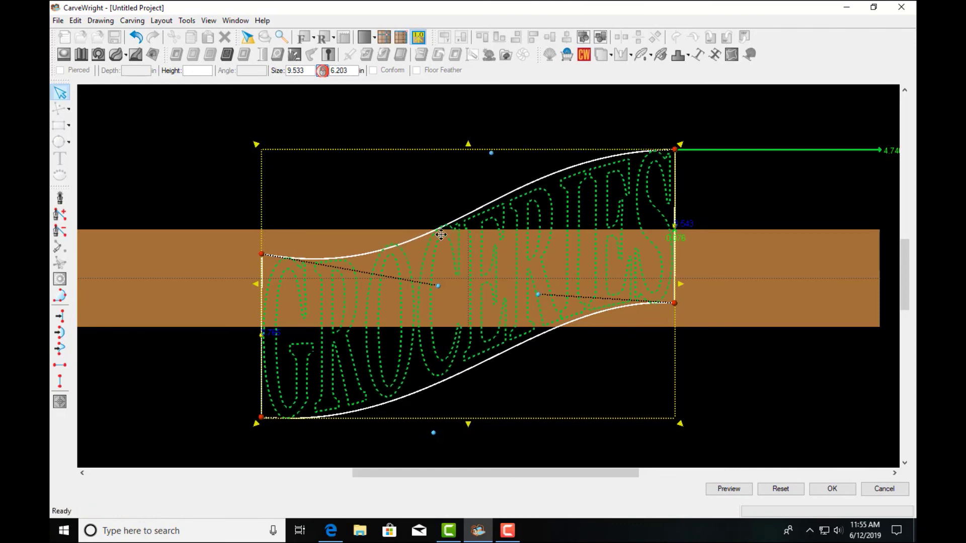
pyautogui.moveTo(438, 286); pyautogui.dragTo(462, 264)
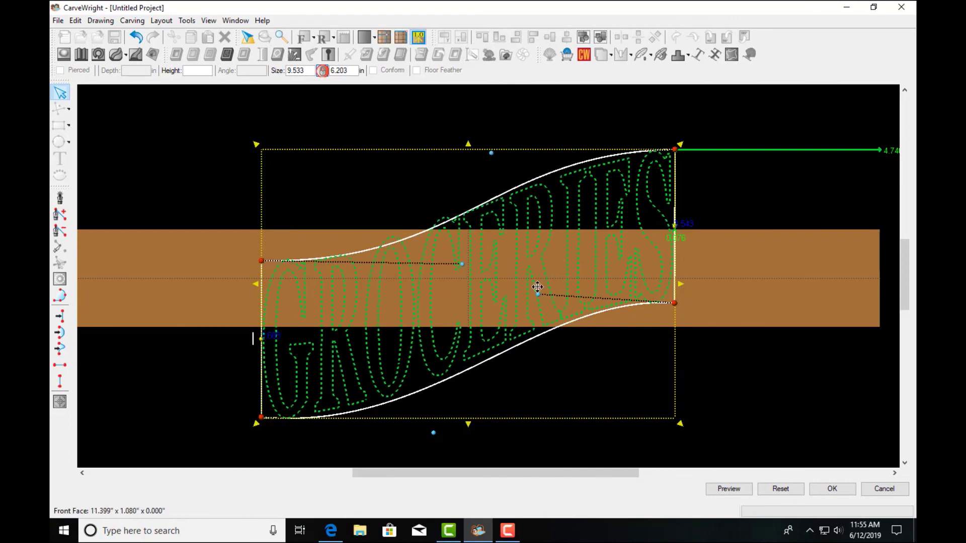
pyautogui.moveTo(538, 295); pyautogui.dragTo(511, 293)
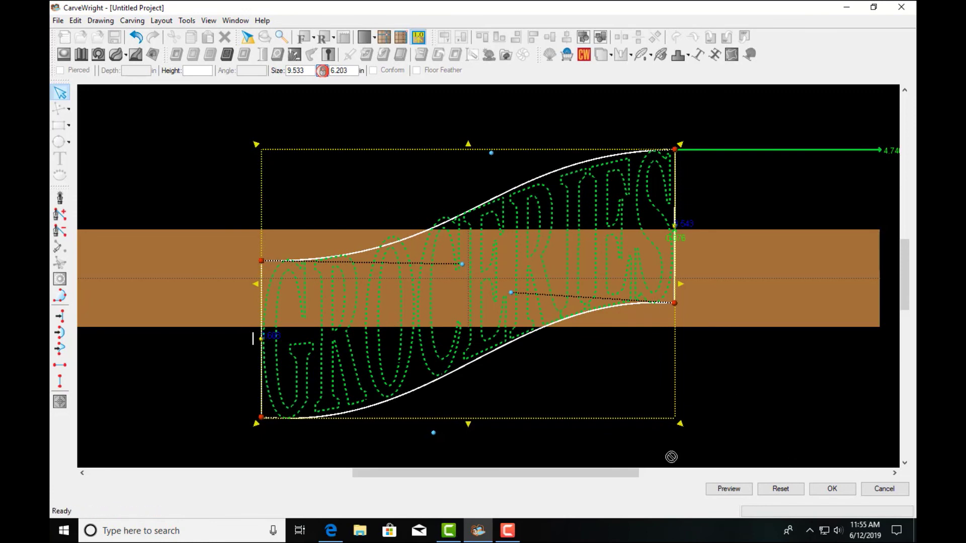
pyautogui.click(832, 489)
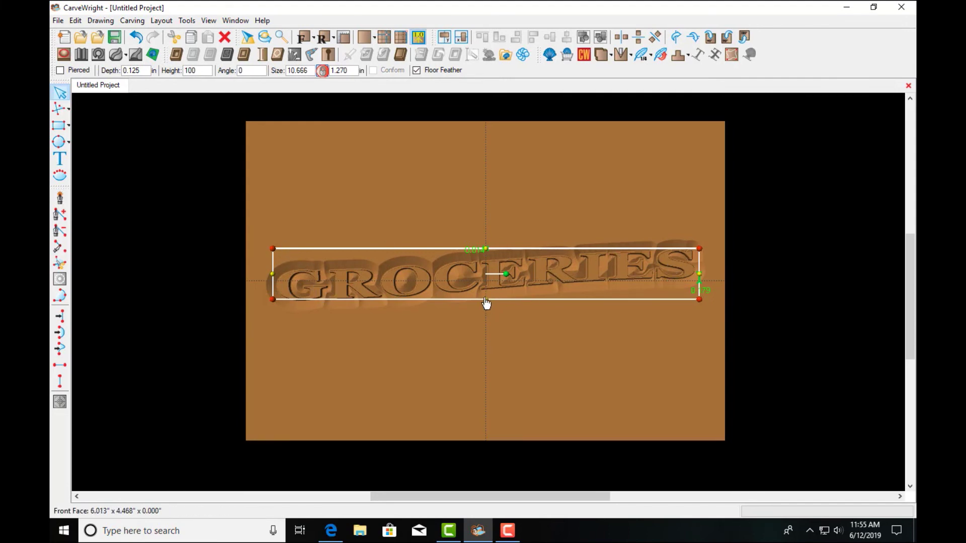
# Stretch the warped GROCERIES taller, move it up across the board's middle, and deselect it
pyautogui.moveTo(486, 306); pyautogui.dragTo(485, 425)
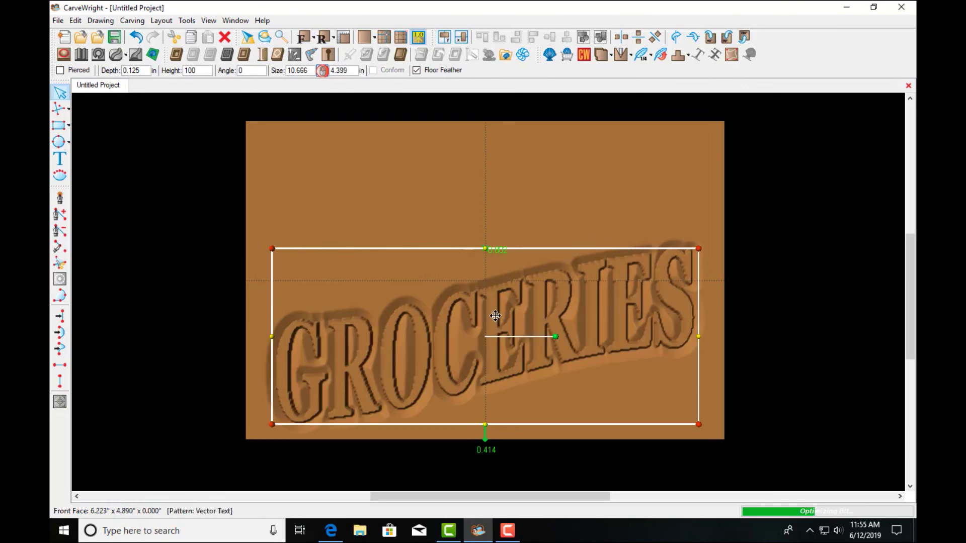
pyautogui.moveTo(495, 312); pyautogui.dragTo(496, 261)
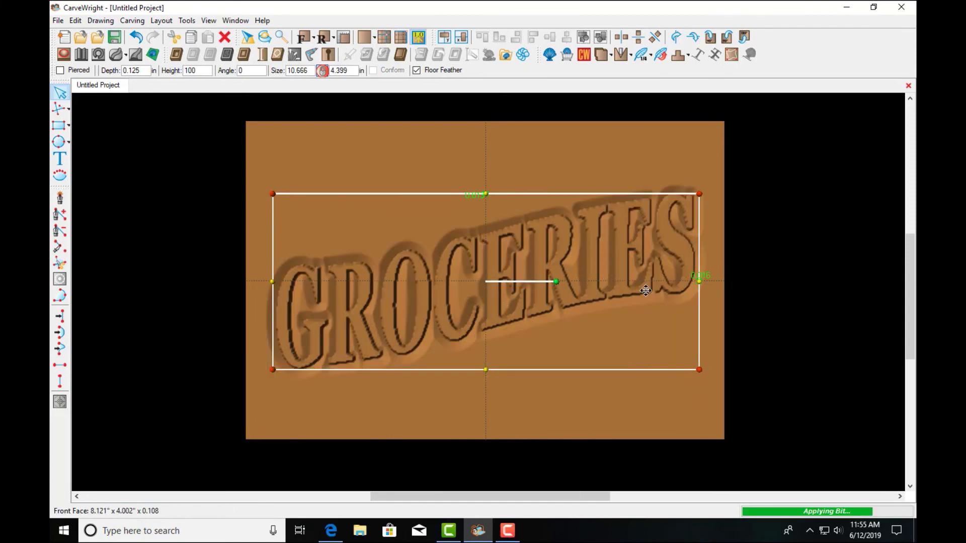
pyautogui.click(578, 159)
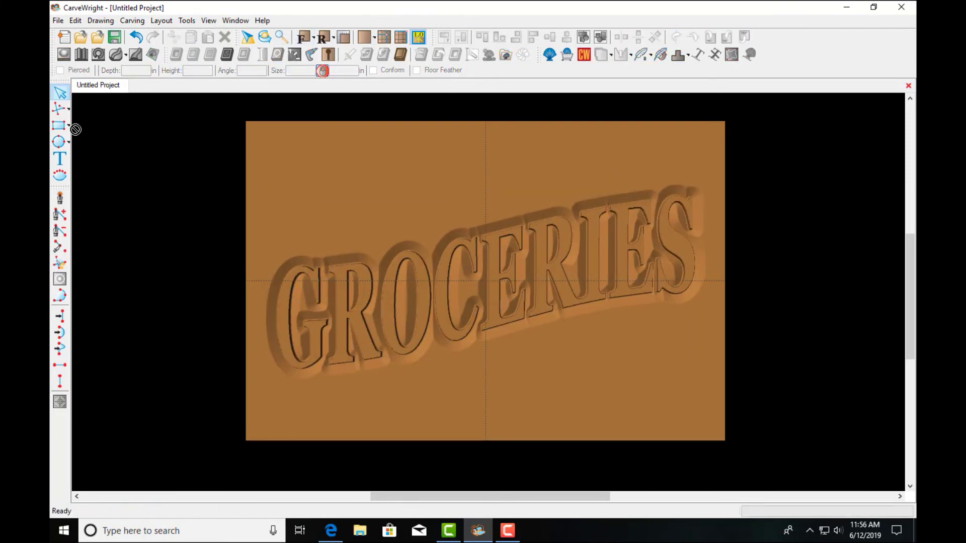
# Add a bold Georgia '& DRY GOODS' text line at size 96 below GROCERIES
pyautogui.click(61, 165)
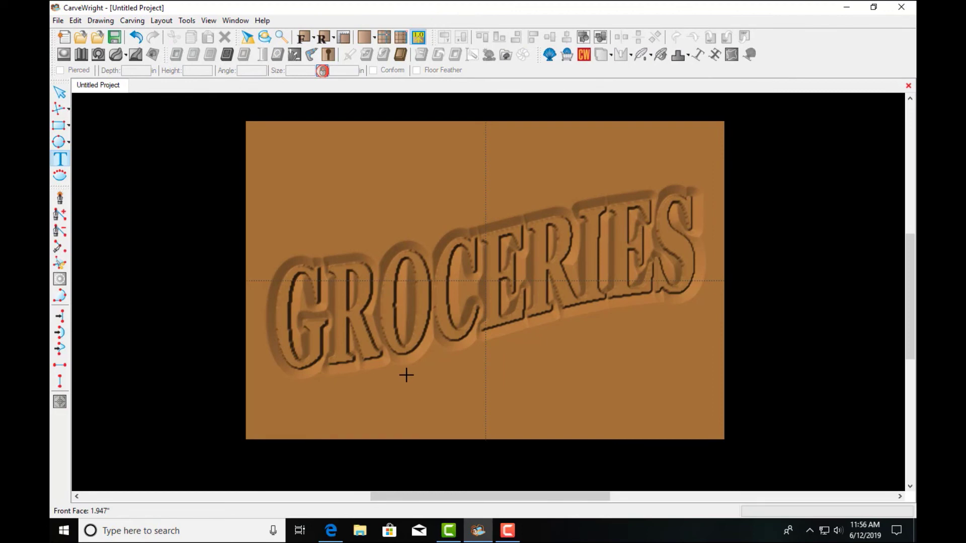
pyautogui.click(592, 392)
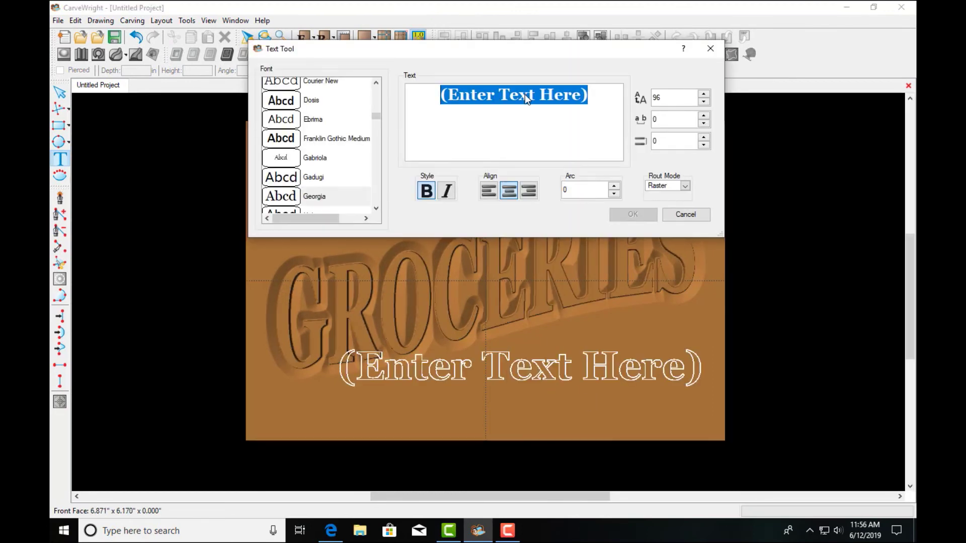
pyautogui.write('&')
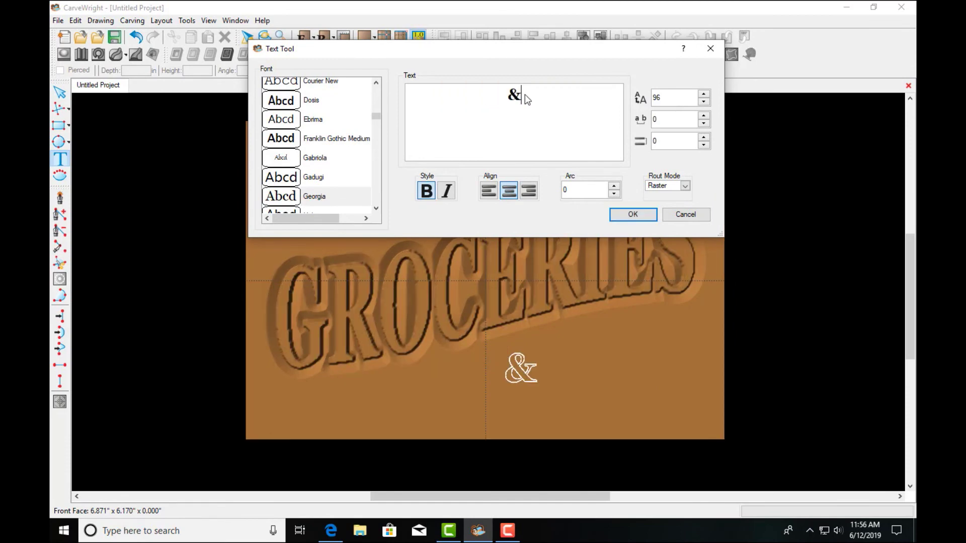
pyautogui.write('D D')
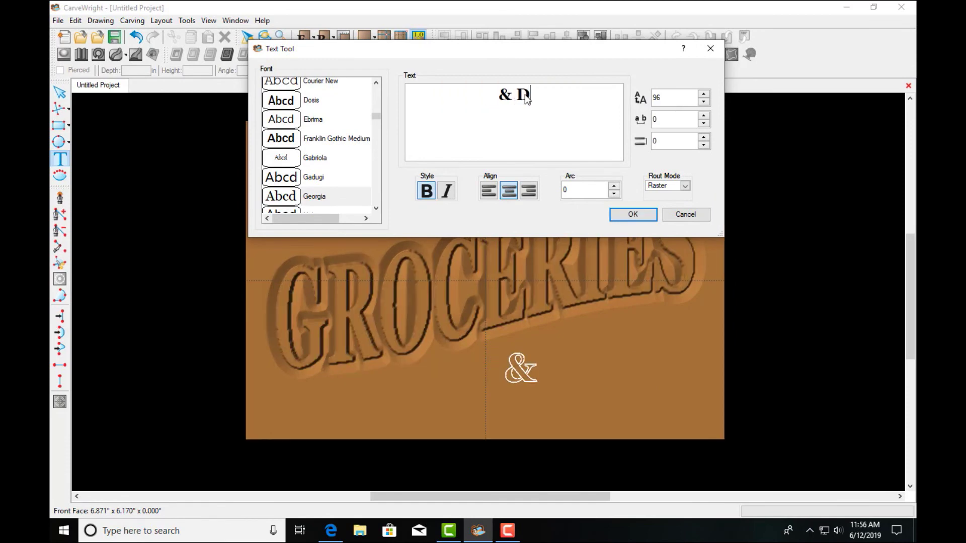
pyautogui.write('RY GOODS')
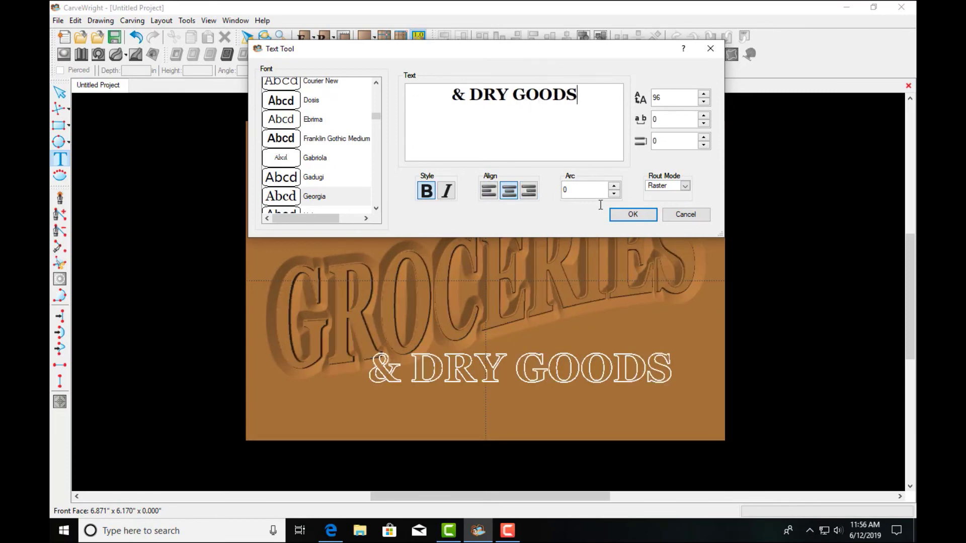
pyautogui.click(640, 216)
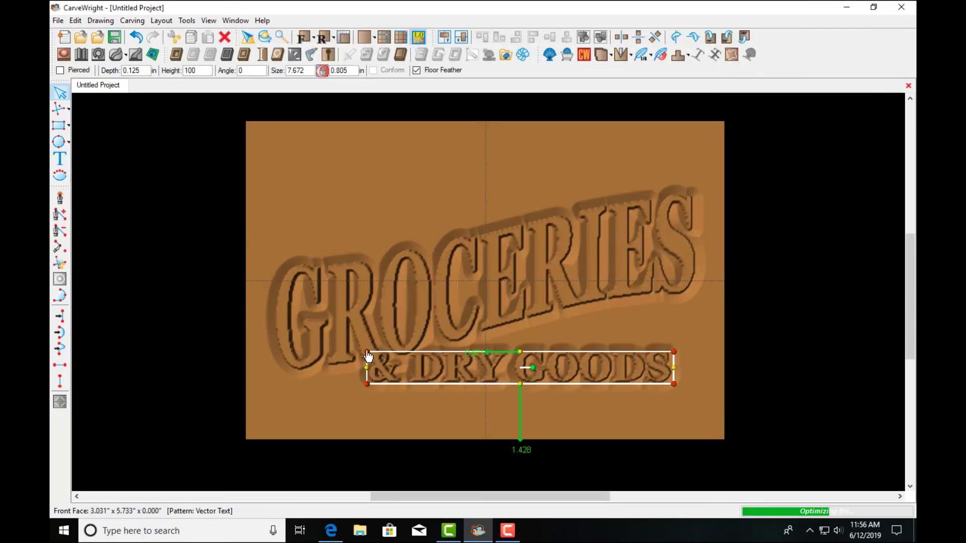
# Shrink the & DRY GOODS text to 5.462 × 0.573 in and tuck it under GROCERIES' right half
pyautogui.moveTo(389, 362); pyautogui.dragTo(510, 385)
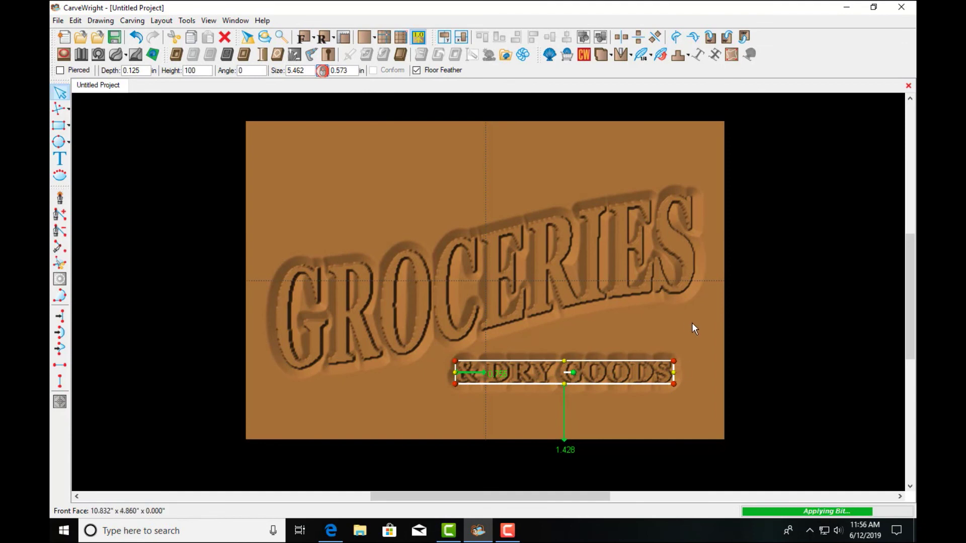
pyautogui.moveTo(636, 378); pyautogui.dragTo(650, 367)
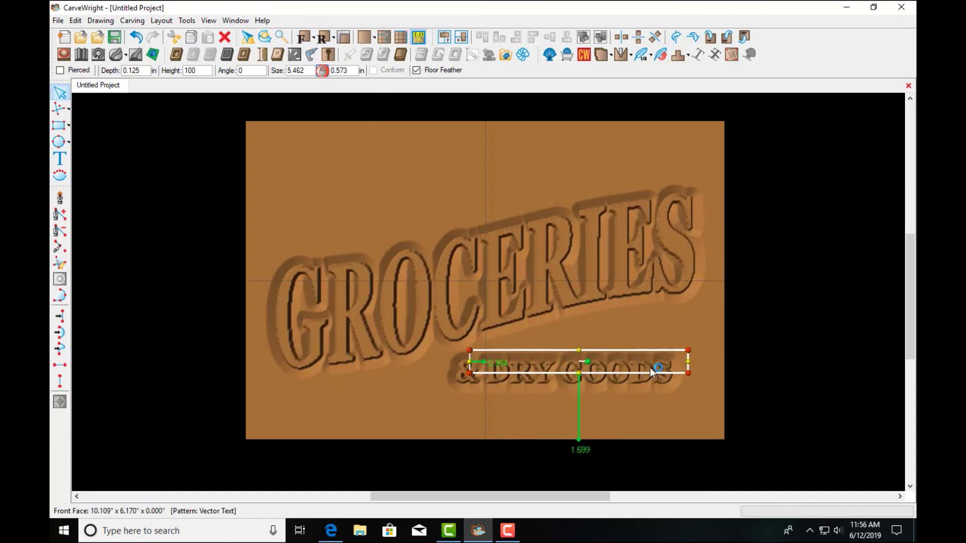
# Warp & DRY GOODS with a raised, S-curved spline top edge so the letters grow taller rightward
pyautogui.click(733, 57)
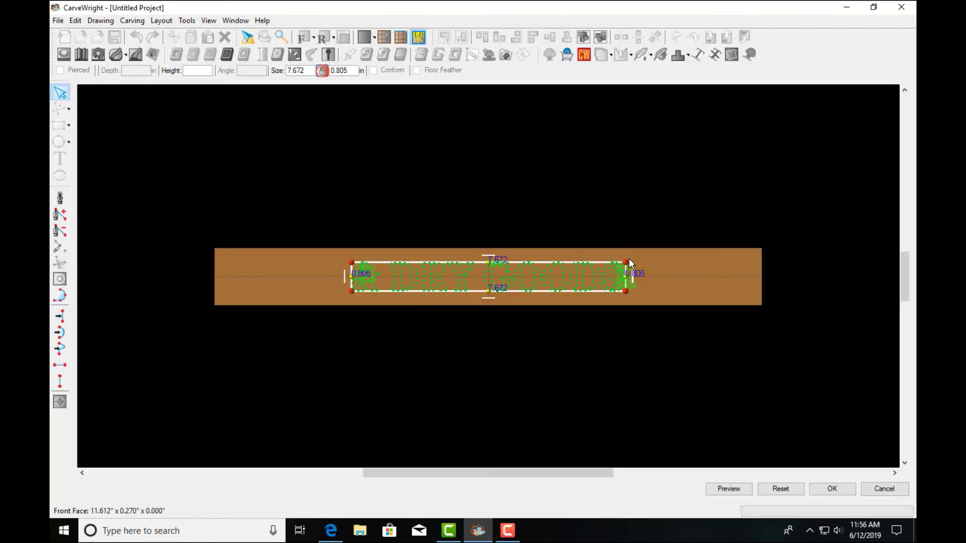
pyautogui.moveTo(625, 265); pyautogui.dragTo(625, 185)
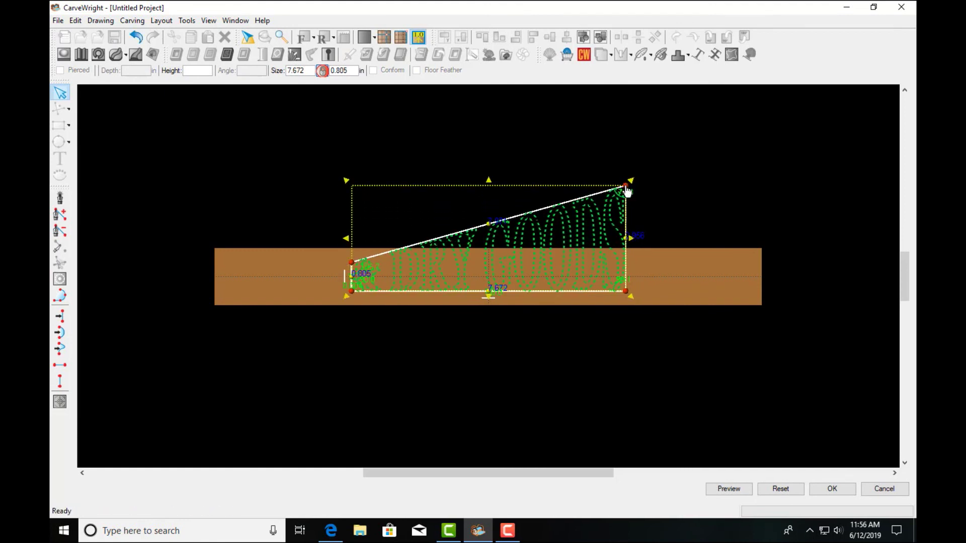
pyautogui.rightClick(459, 231)
pyautogui.moveTo(495, 263)
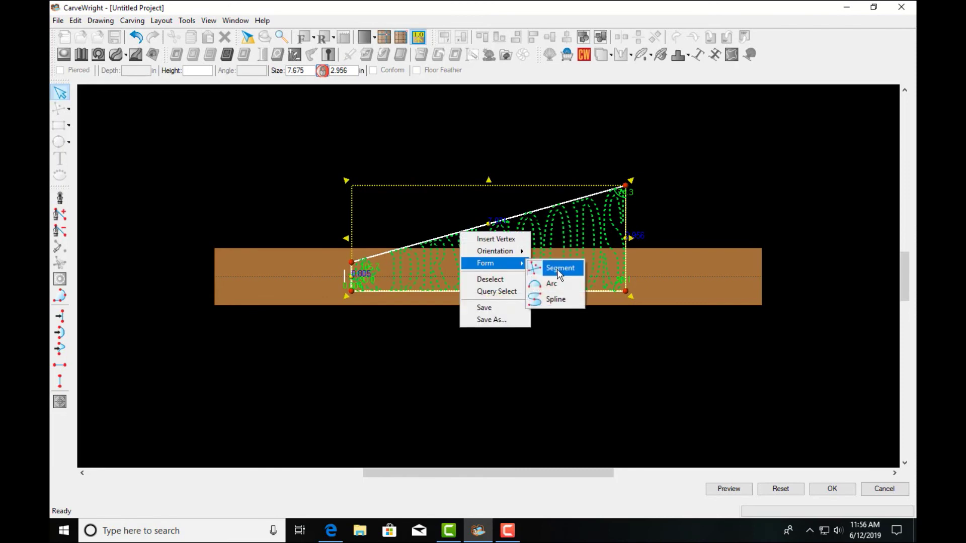
pyautogui.click(546, 300)
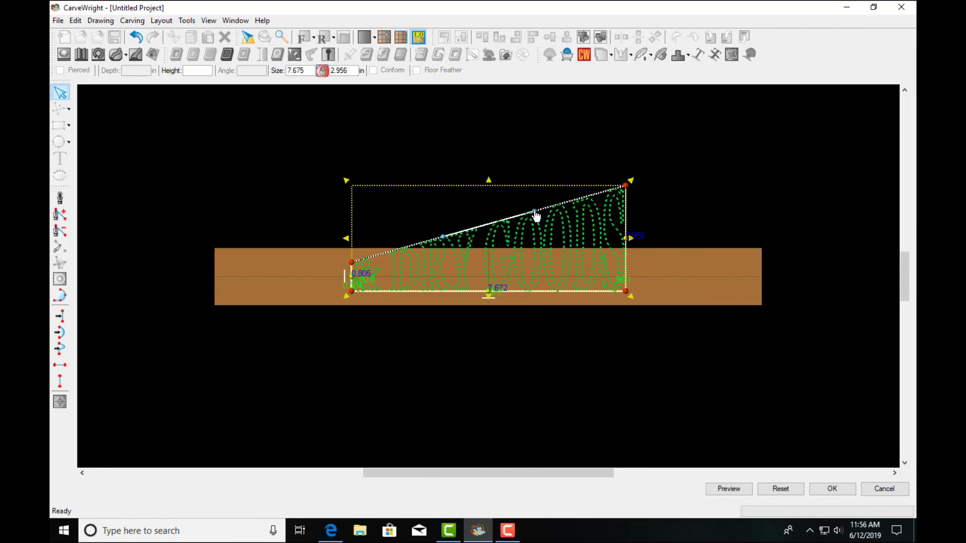
pyautogui.moveTo(533, 212); pyautogui.dragTo(488, 200)
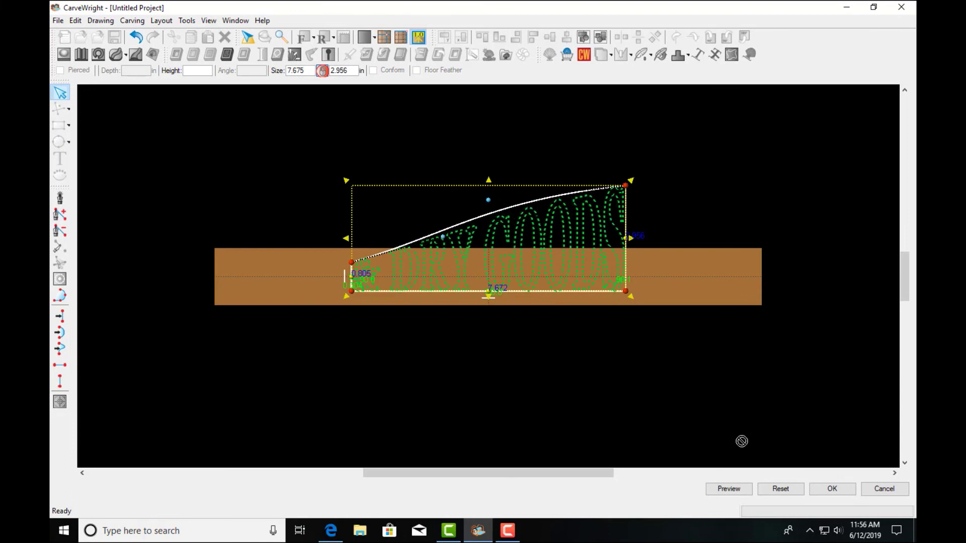
pyautogui.click(832, 488)
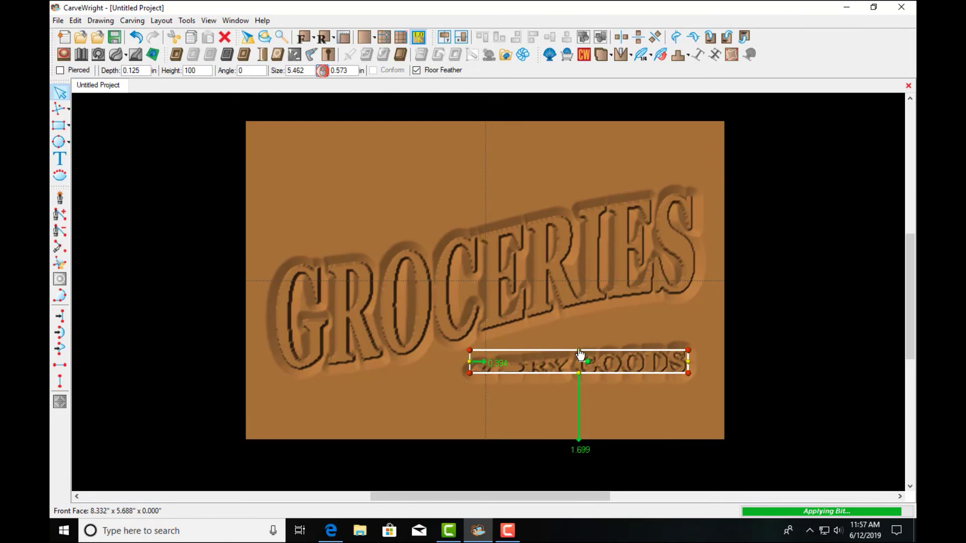
# Stretch the warped & DRY GOODS carving taller and wider to 5.608 × 1.851 in
pyautogui.moveTo(580, 354); pyautogui.dragTo(585, 301)
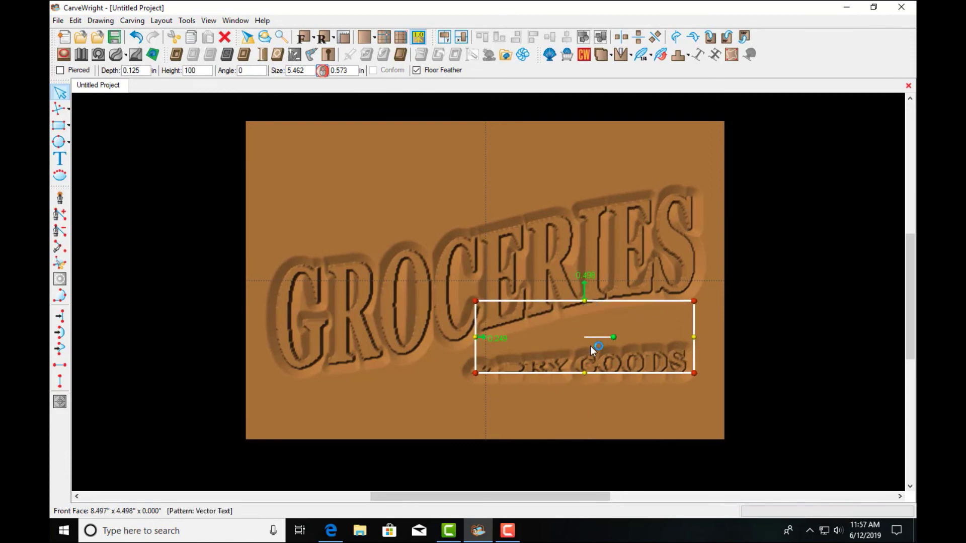
pyautogui.click(585, 375)
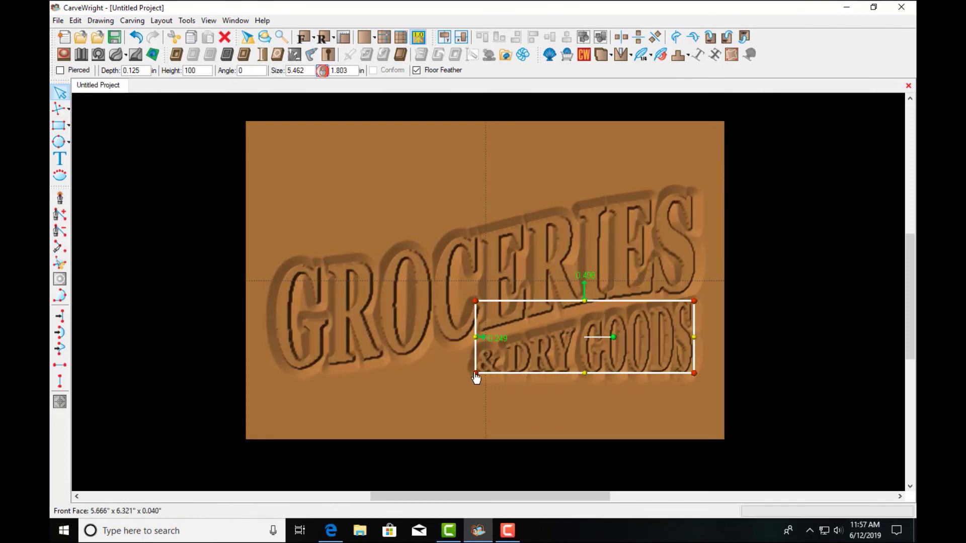
pyautogui.moveTo(477, 377); pyautogui.dragTo(472, 379)
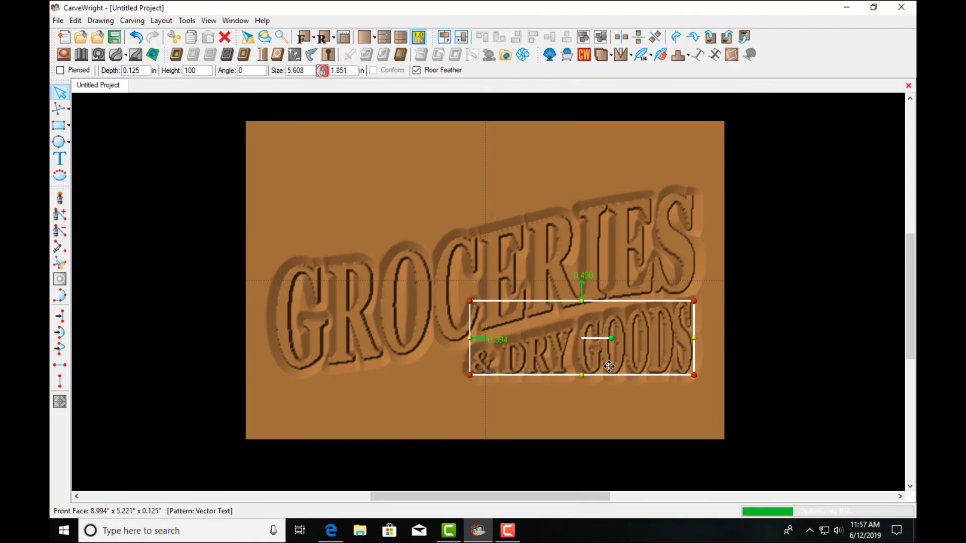
pyautogui.click(732, 55)
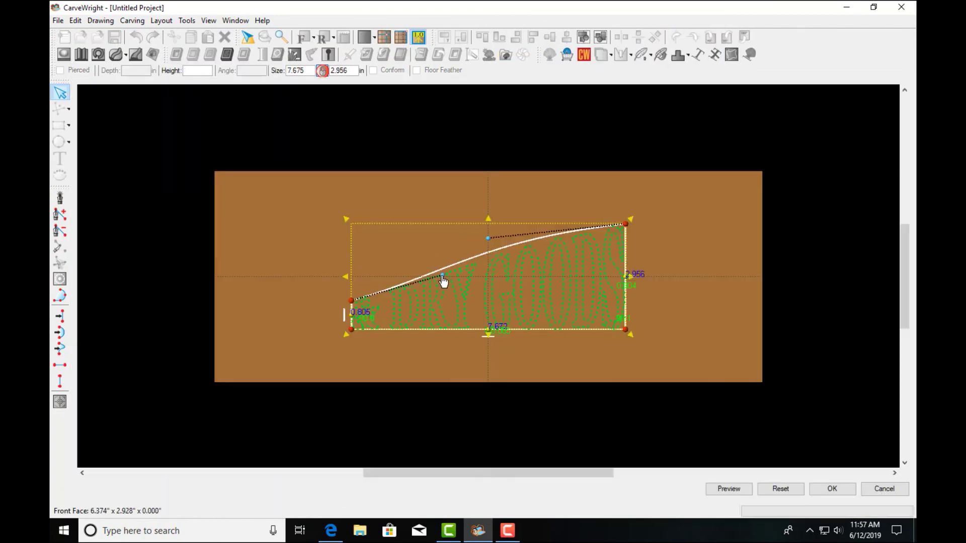
pyautogui.moveTo(443, 282); pyautogui.dragTo(446, 282)
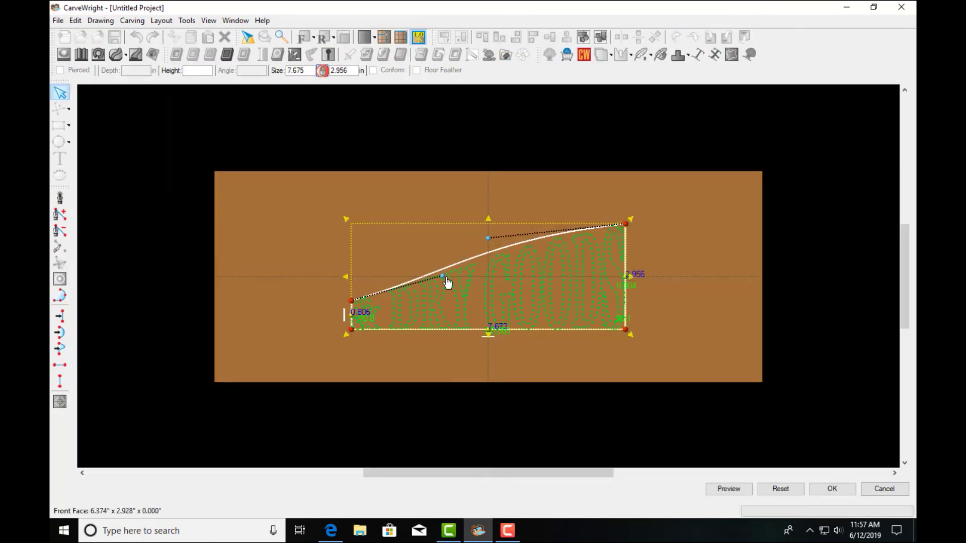
pyautogui.click(821, 496)
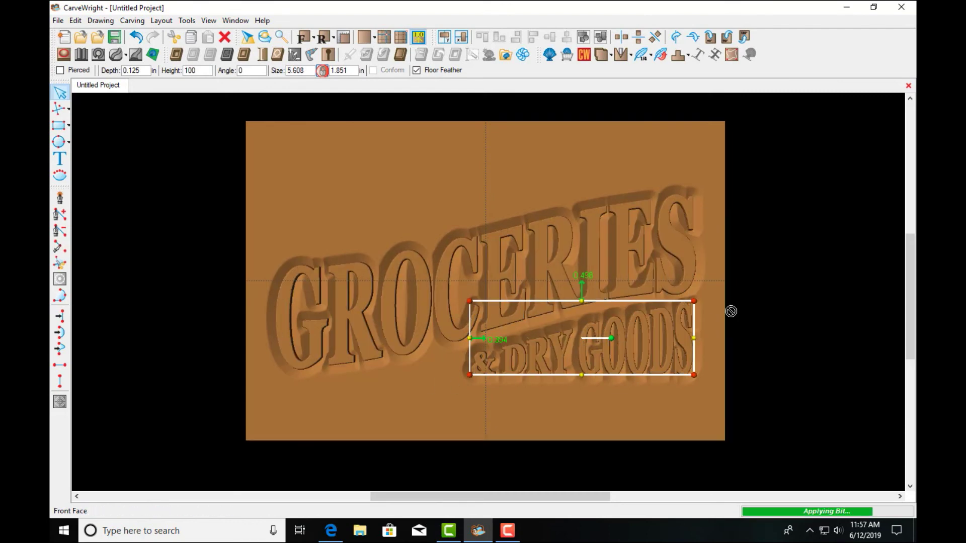
pyautogui.click(553, 158)
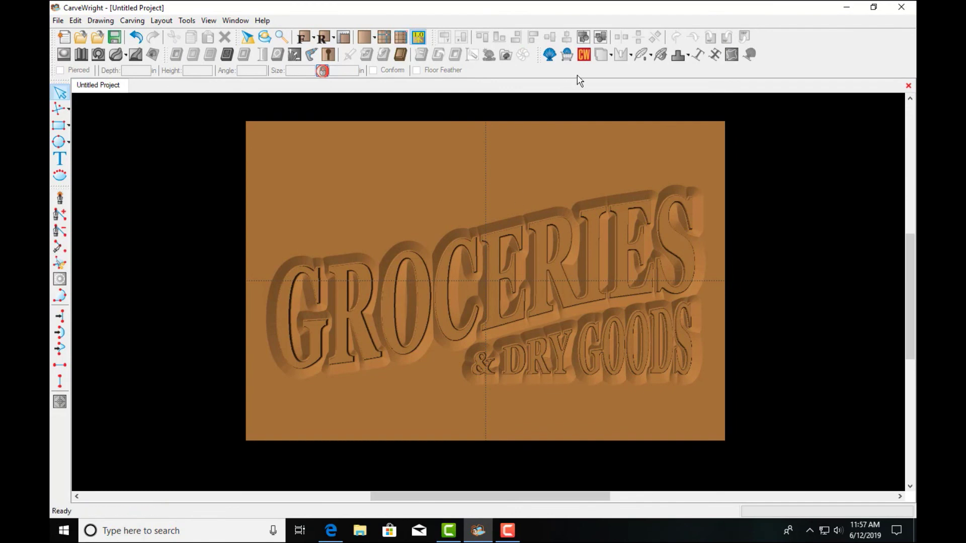
# Open the pattern library to Basic > Filagrees and browse the filagree designs
pyautogui.click(550, 54)
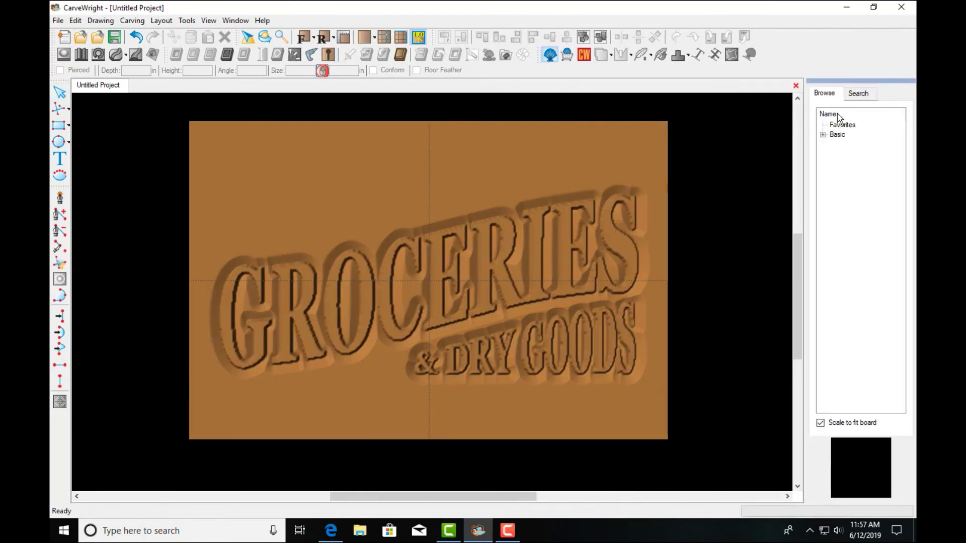
pyautogui.click(823, 135)
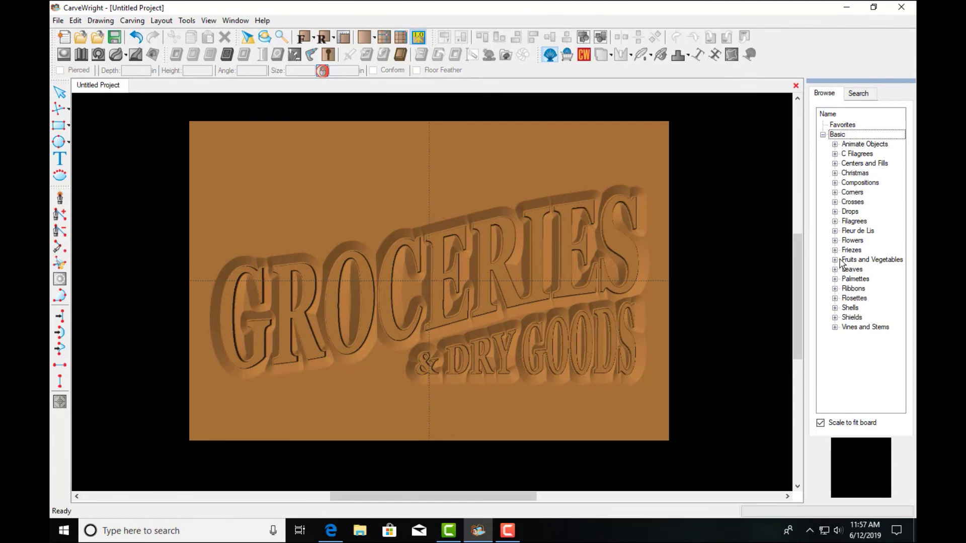
pyautogui.click(836, 222)
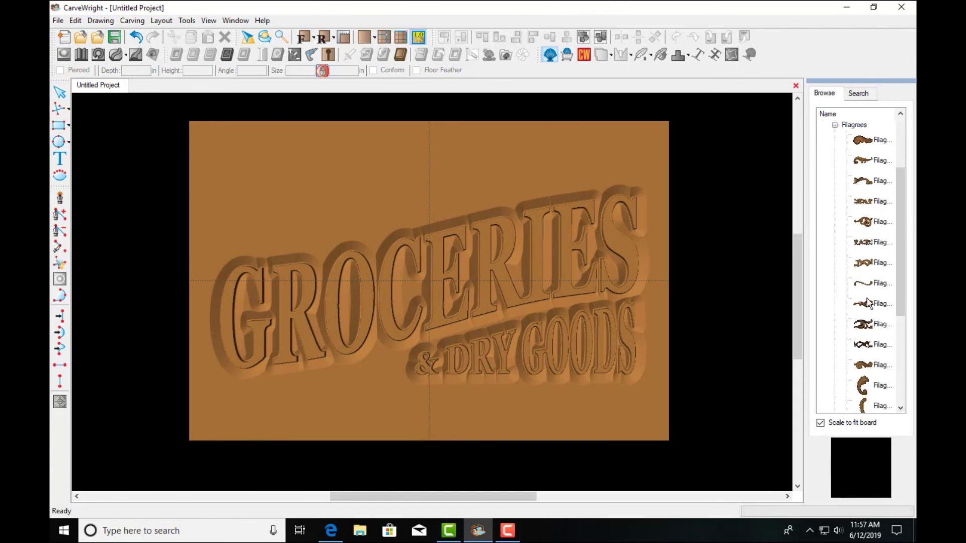
pyautogui.scroll(3, 849, 304)
pyautogui.scroll(-3, 850, 306)
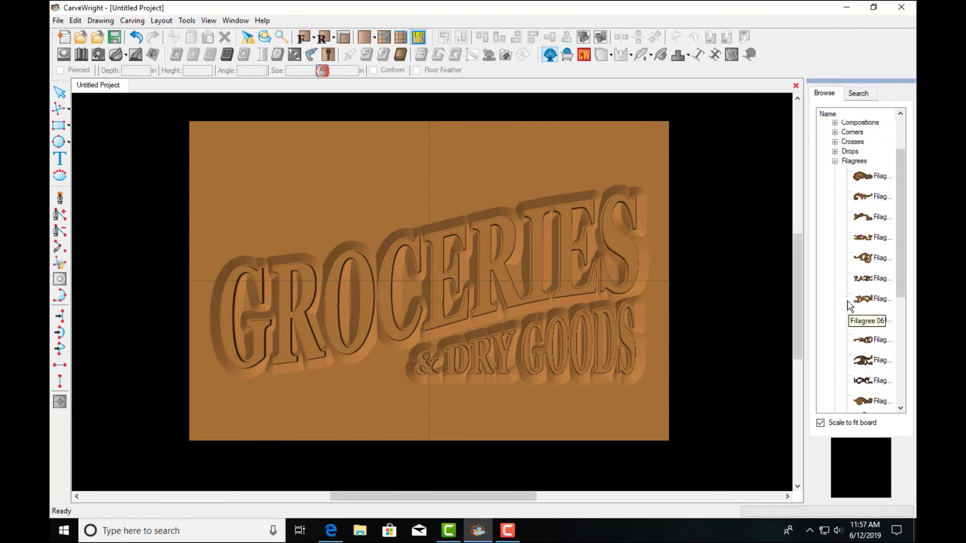
pyautogui.scroll(-3, 851, 376)
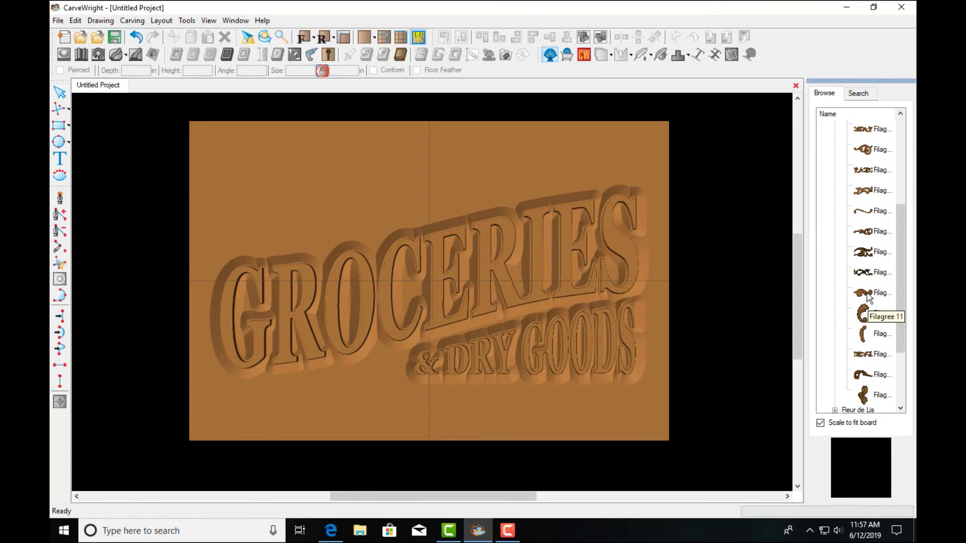
# Place the Filagree 11 ornament on the board just above the left end of GROCERIES
pyautogui.moveTo(865, 294); pyautogui.dragTo(357, 222)
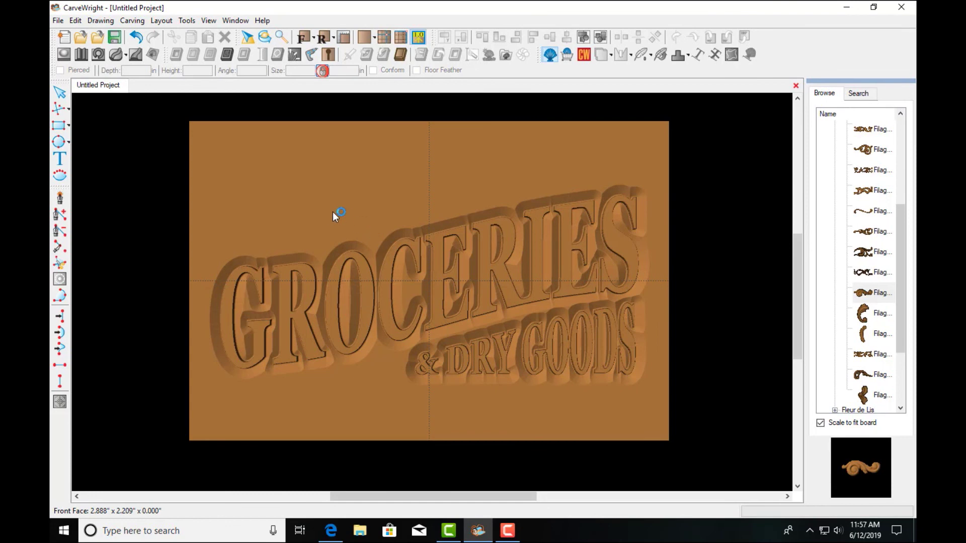
pyautogui.moveTo(309, 227); pyautogui.dragTo(310, 225)
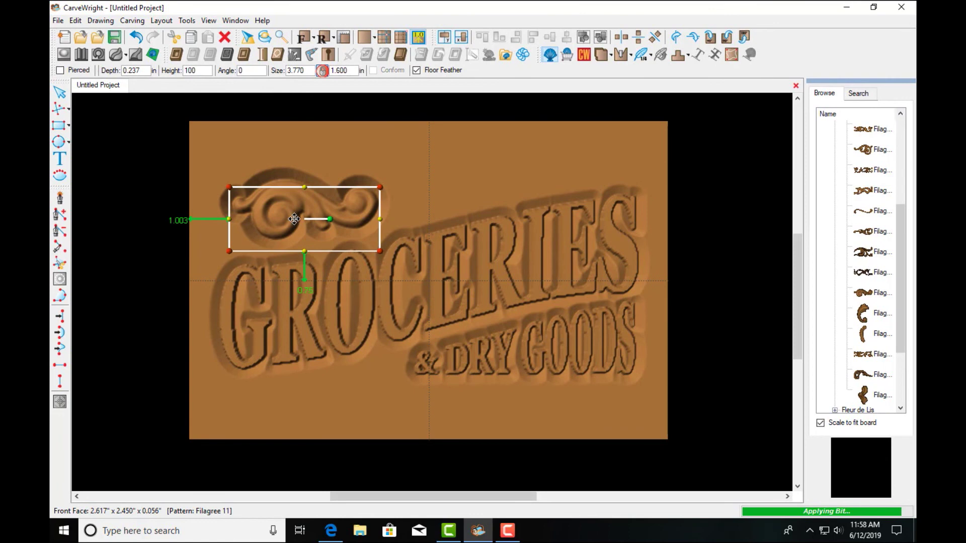
pyautogui.moveTo(294, 219); pyautogui.dragTo(291, 215)
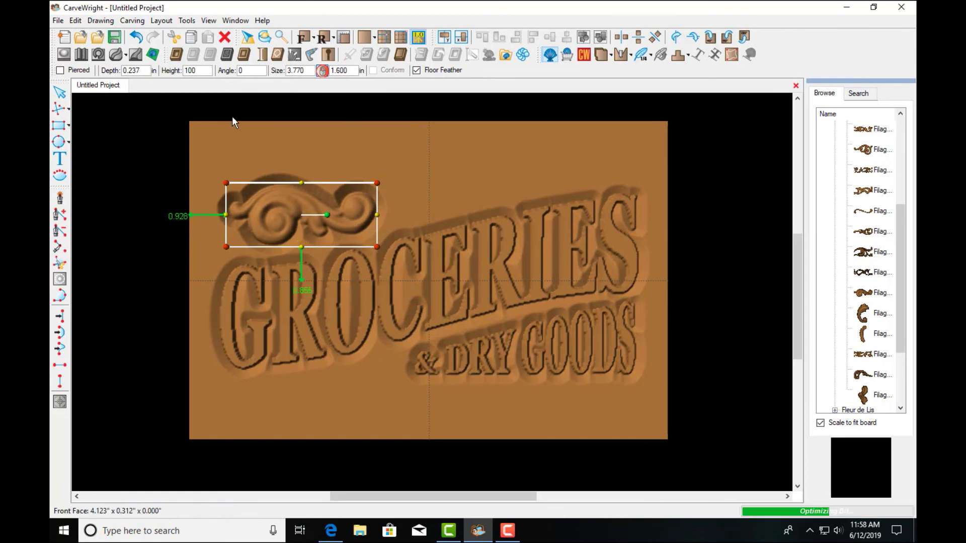
pyautogui.doubleClick(144, 71)
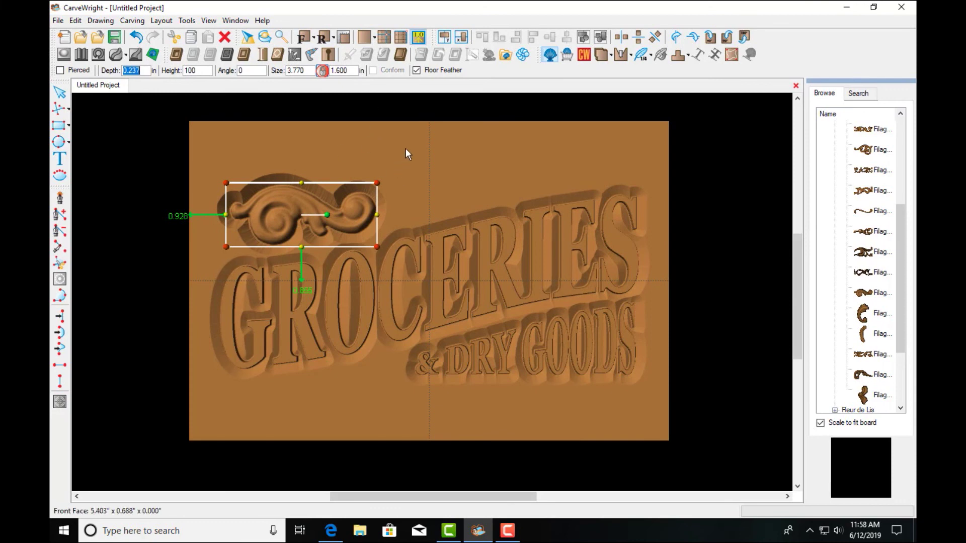
# Set the ornament depth to 0.125 in and give GROCERIES and & DRY GOODS a Medium draft
pyautogui.write('.125')
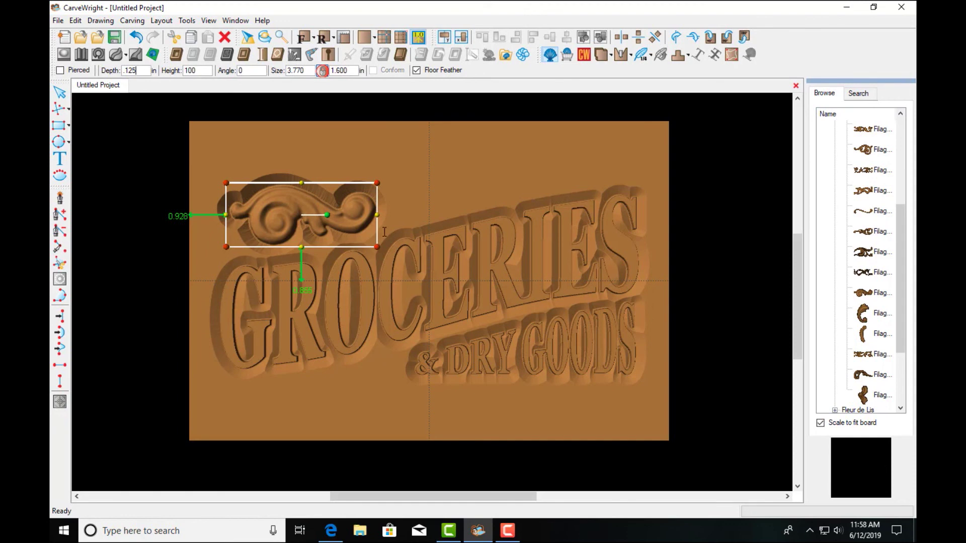
pyautogui.press('Return')
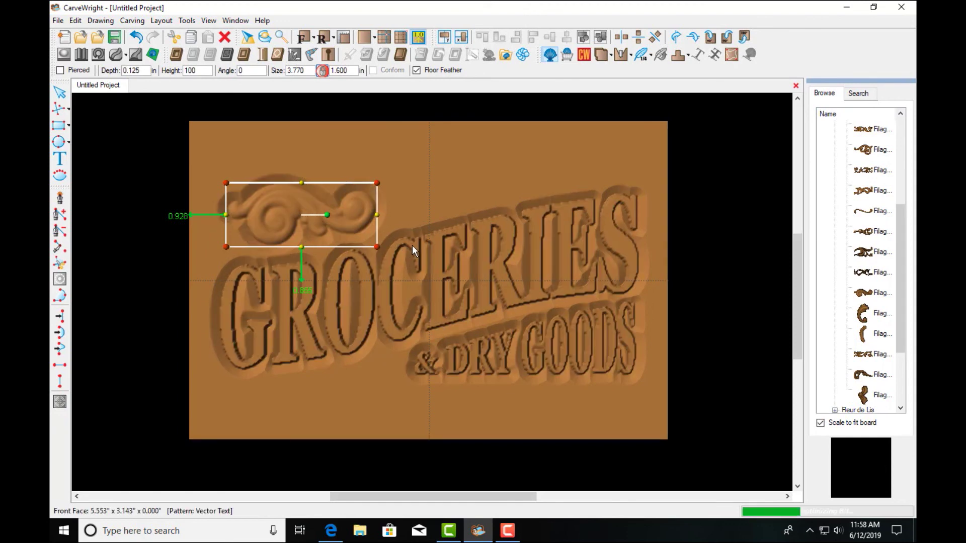
pyautogui.click(412, 245)
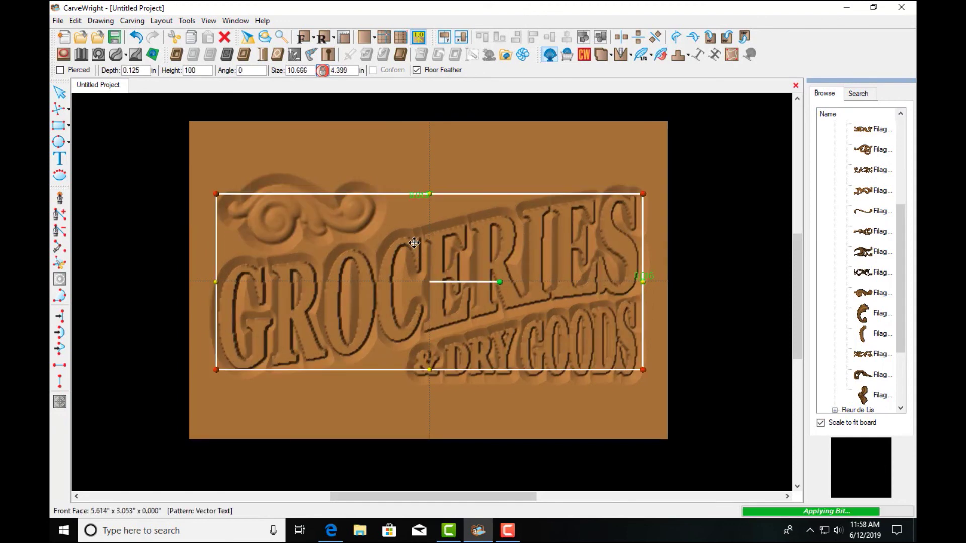
pyautogui.keyDown('shift'); pyautogui.click(462, 372); pyautogui.keyUp('shift')
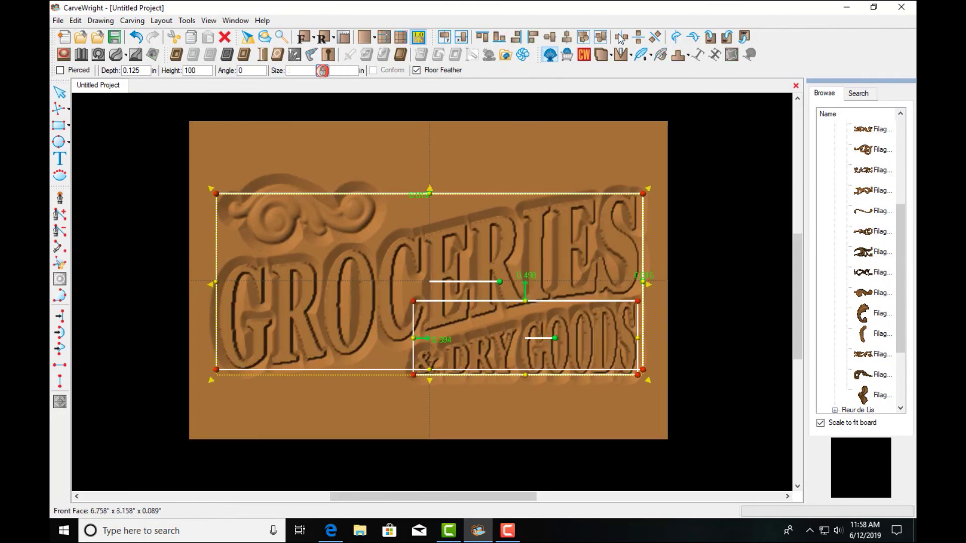
pyautogui.click(688, 57)
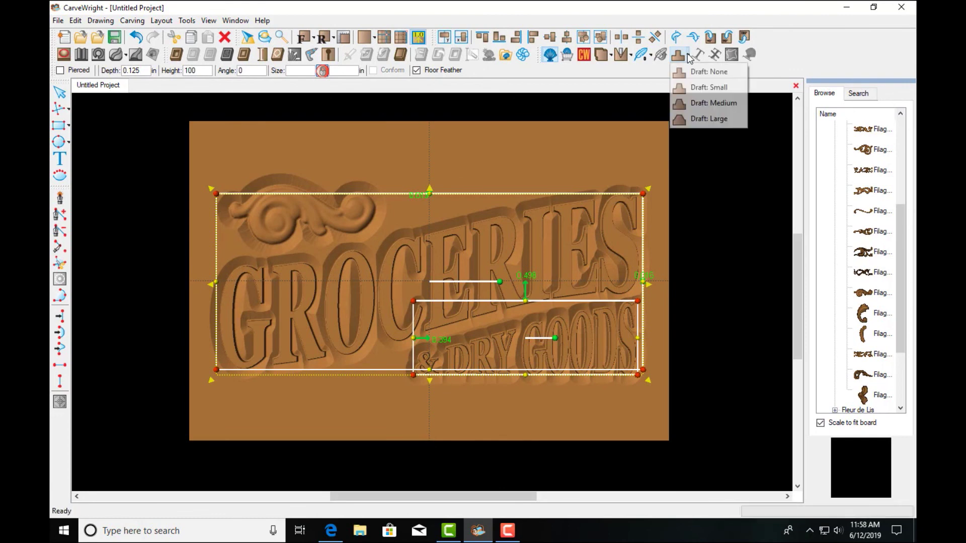
pyautogui.click(698, 102)
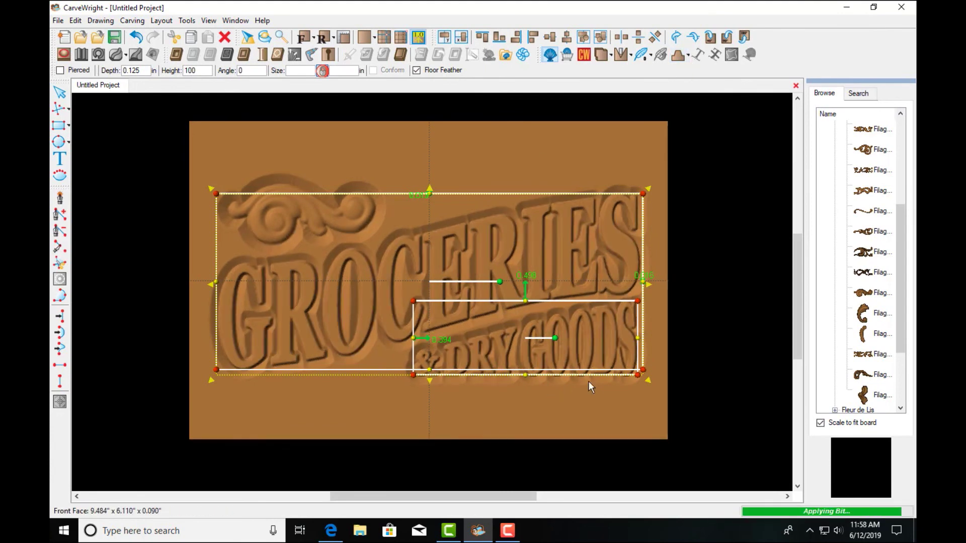
pyautogui.click(436, 151)
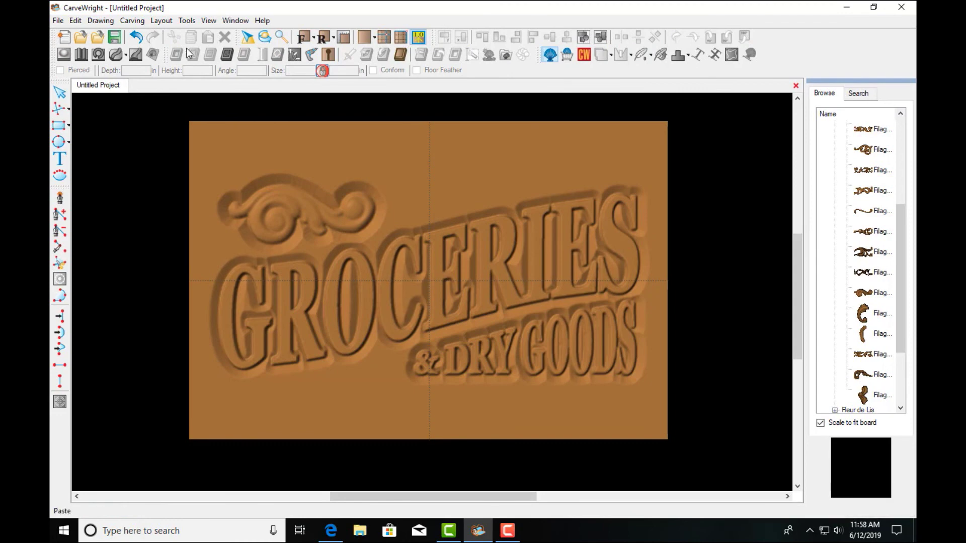
# Draw a rectangle about 11.189 × 6.460 in around the design and center it on the board
pyautogui.click(59, 125)
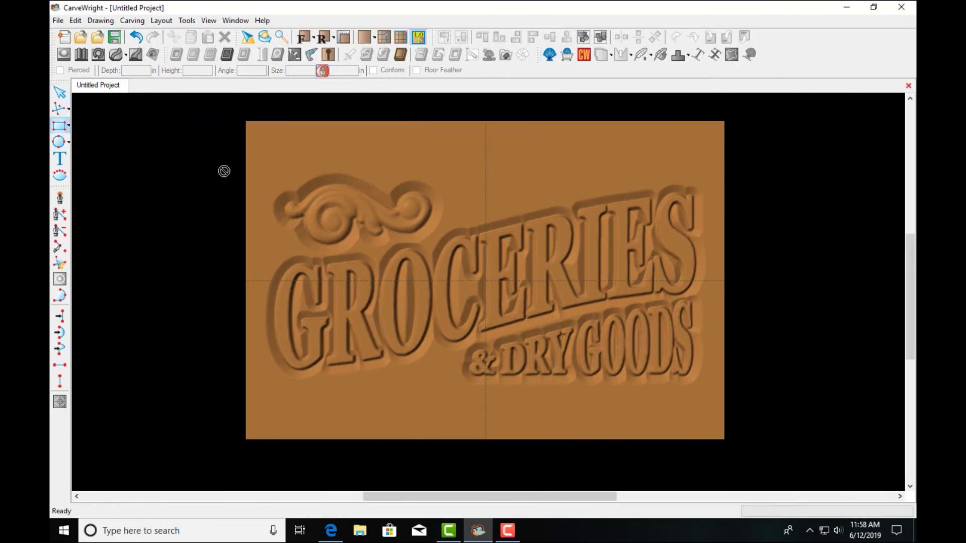
pyautogui.moveTo(263, 153); pyautogui.dragTo(712, 418)
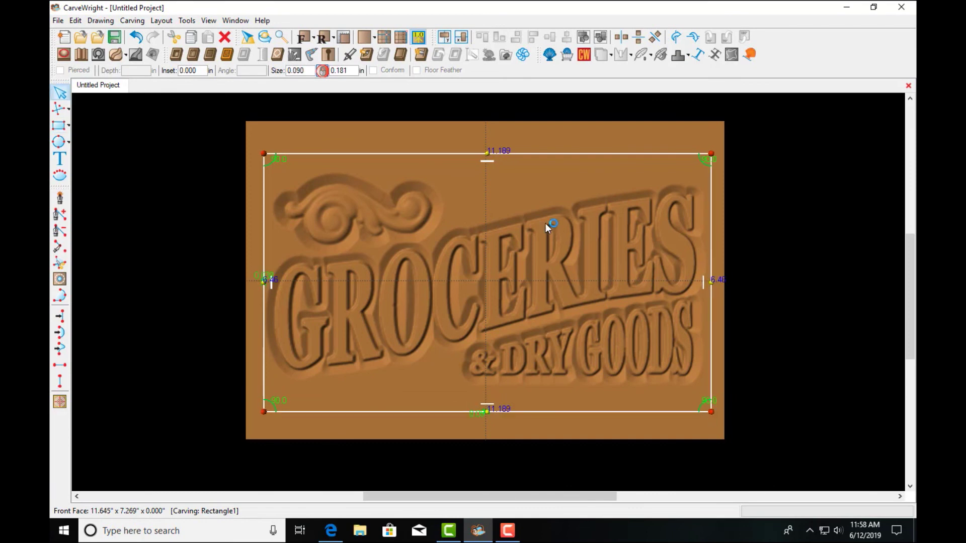
pyautogui.rightClick(536, 155)
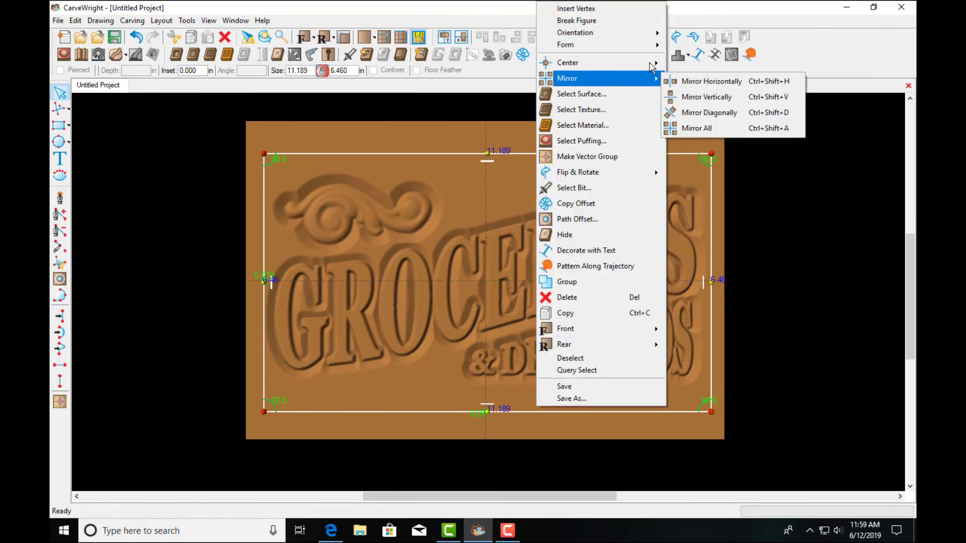
pyautogui.moveTo(649, 62)
pyautogui.click(691, 99)
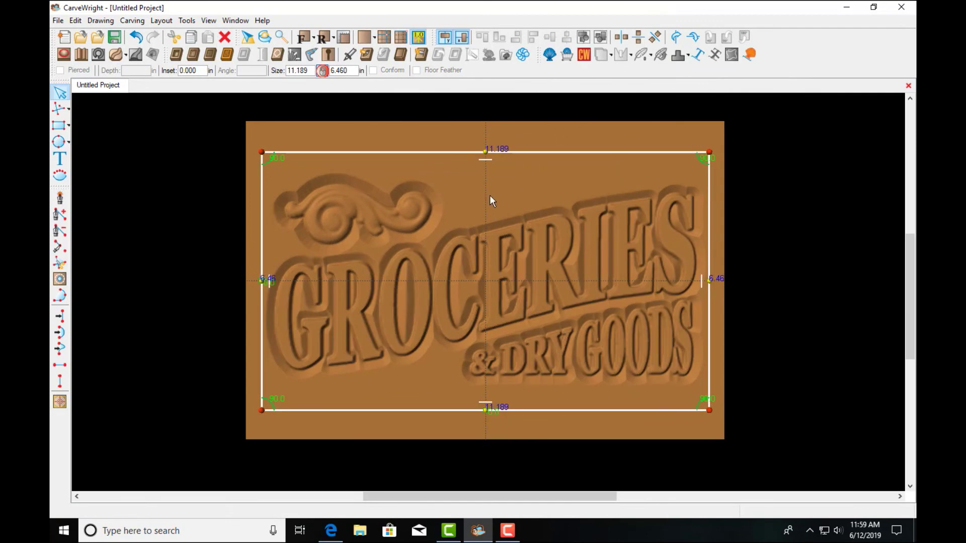
# Preview the background materials and apply Weathered Wood to the rectangle
pyautogui.click(227, 56)
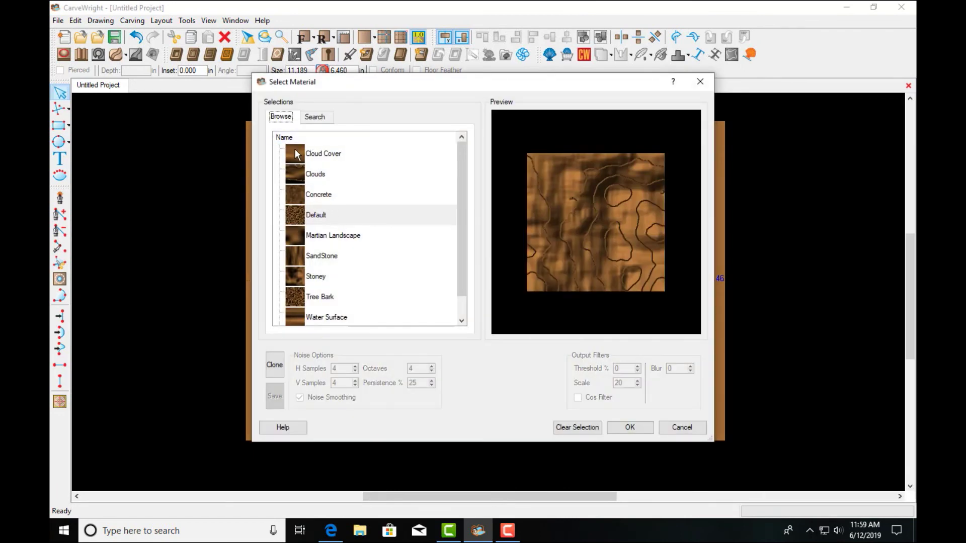
pyautogui.click(297, 155)
pyautogui.click(300, 175)
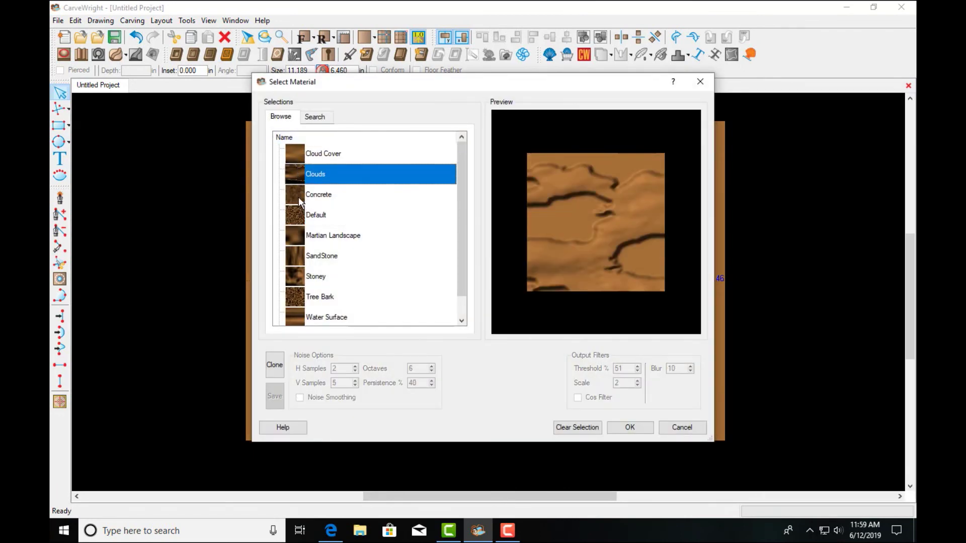
pyautogui.click(301, 200)
pyautogui.click(299, 217)
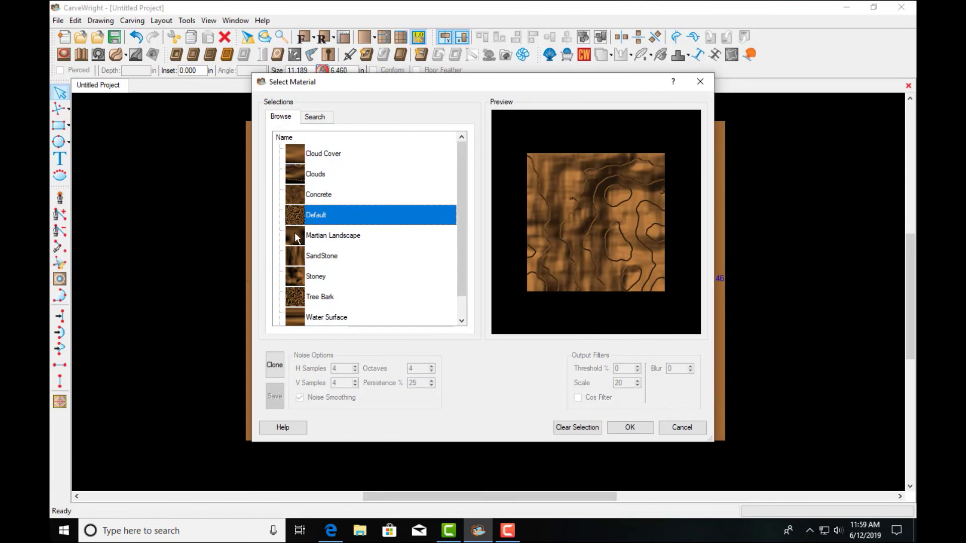
pyautogui.click(297, 238)
pyautogui.click(299, 260)
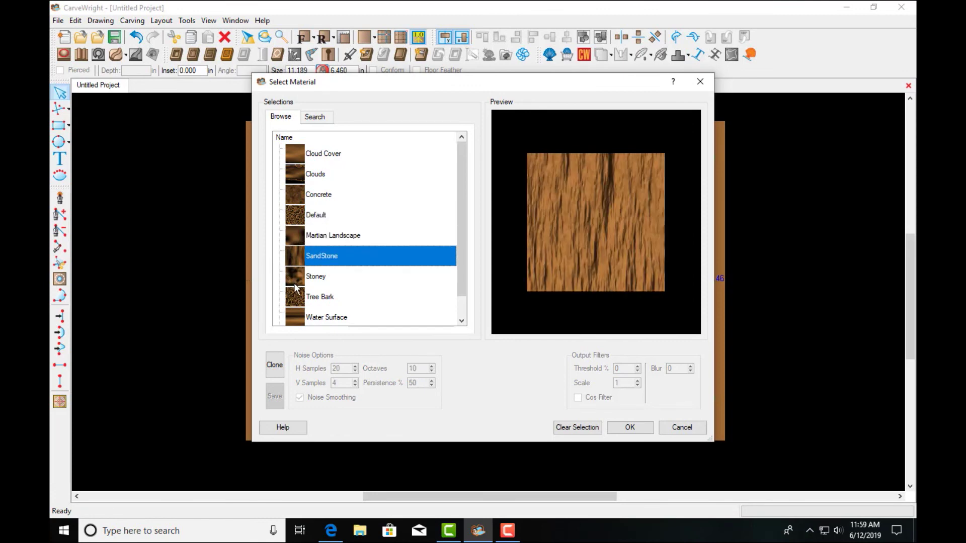
pyautogui.click(297, 281)
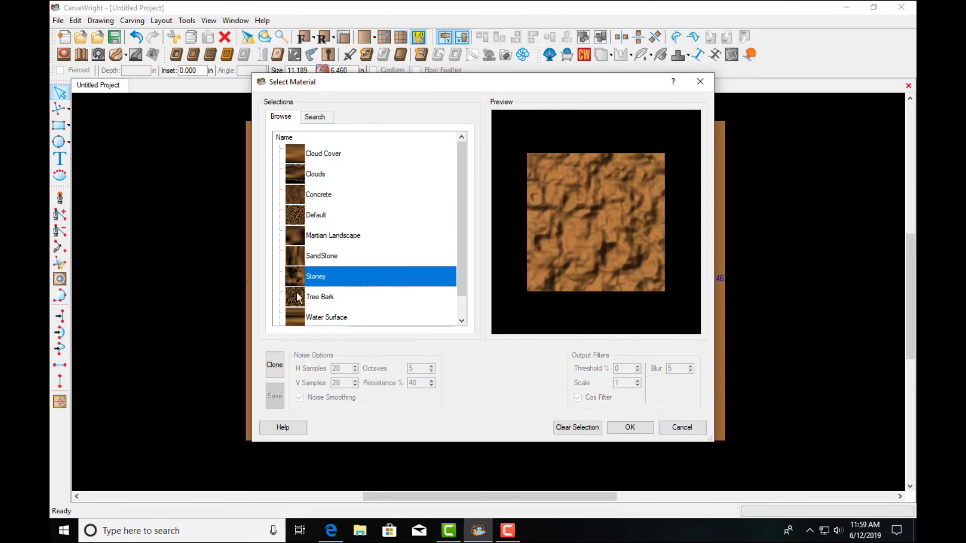
pyautogui.click(298, 297)
pyautogui.click(297, 313)
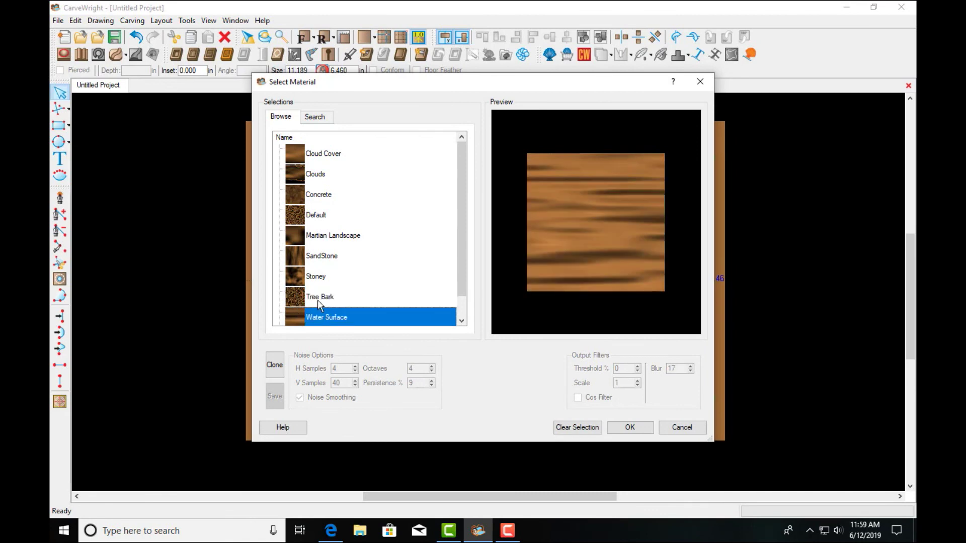
pyautogui.click(296, 314)
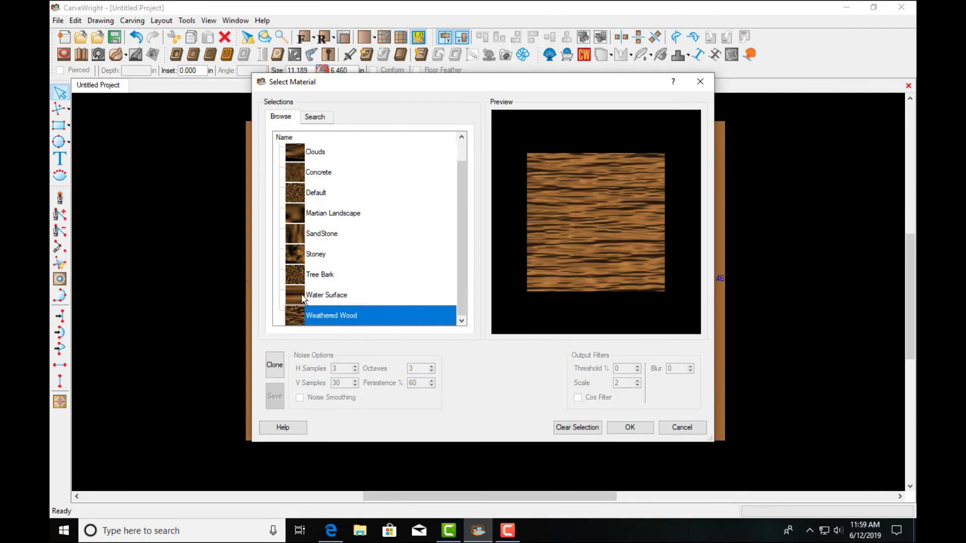
pyautogui.click(305, 298)
pyautogui.click(297, 281)
pyautogui.click(294, 319)
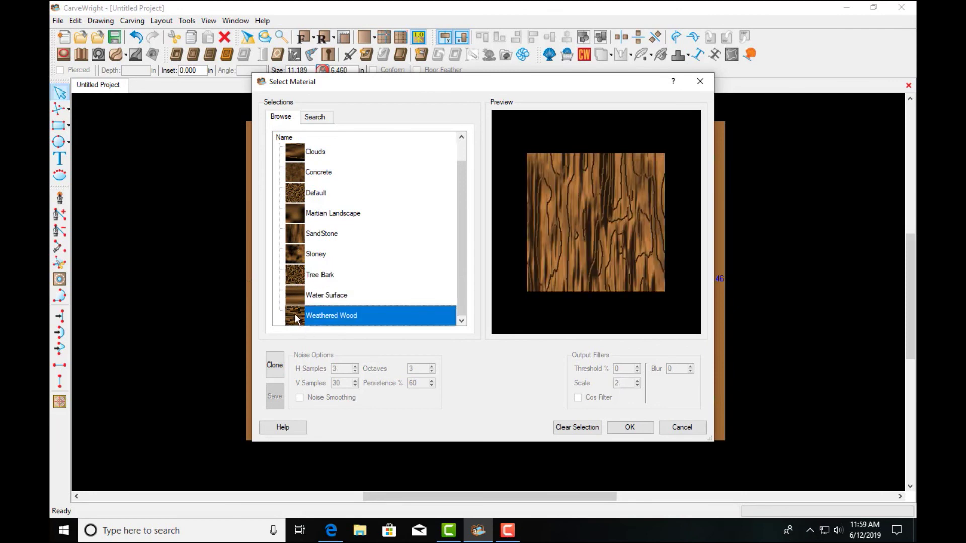
pyautogui.click(624, 428)
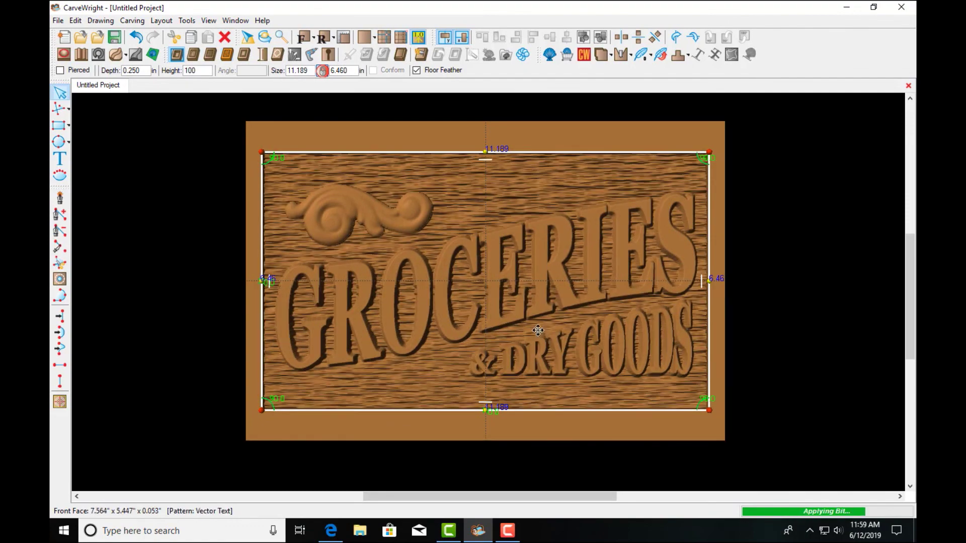
# Tilt the board into a perspective 3D view, then rotate it back nearly face-on
pyautogui.moveTo(538, 329)
pyautogui.mouseDown()
pyautogui.moveTo(550, 290)
pyautogui.moveTo(462, 315)
pyautogui.moveTo(545, 317)
pyautogui.mouseUp()
pyautogui.moveTo(458, 325); pyautogui.dragTo(505, 327)
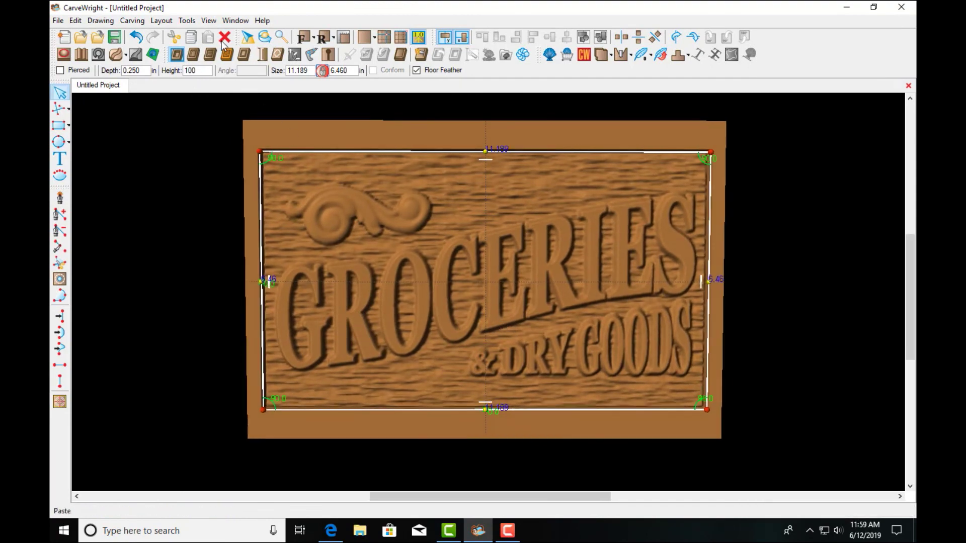
pyautogui.click(227, 55)
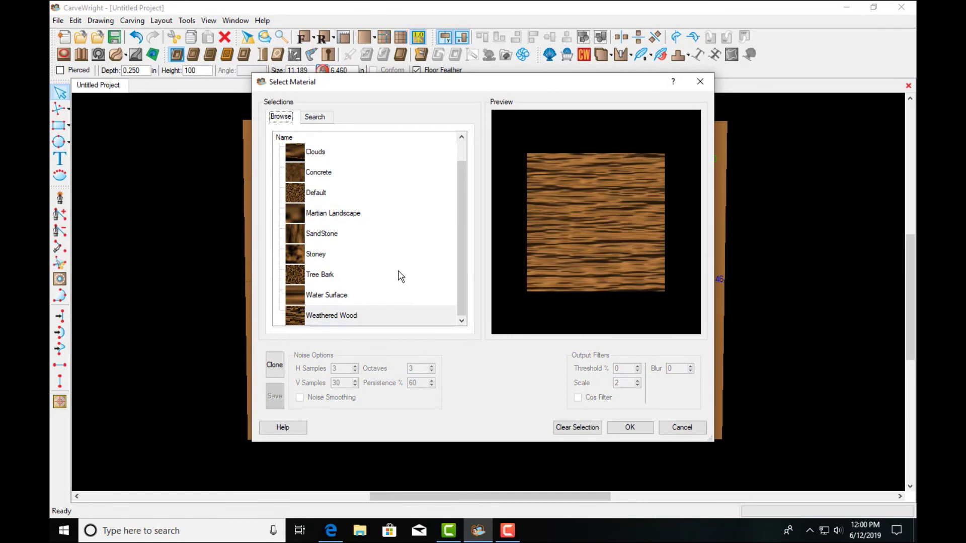
# Clone the Weathered Wood material and rename the copy 'Wood 2'
pyautogui.click(290, 316)
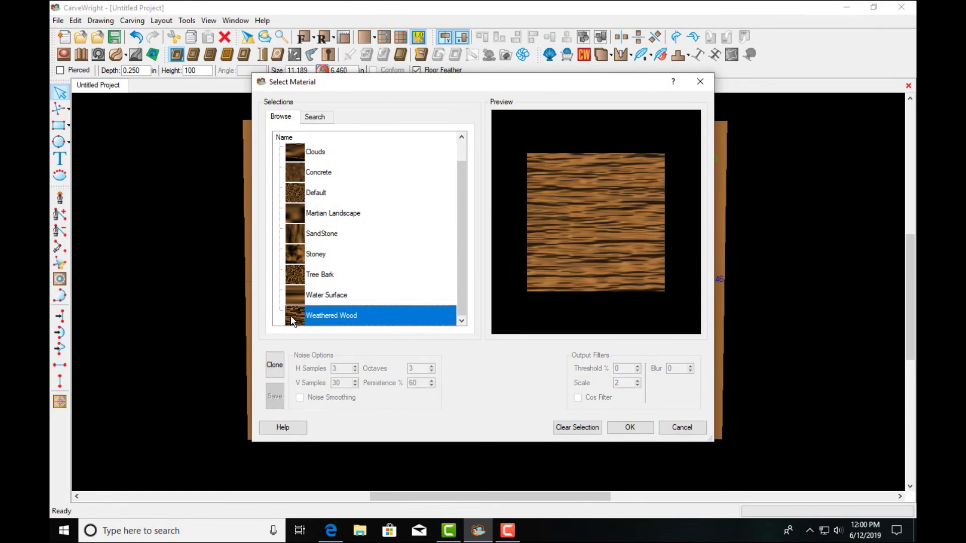
pyautogui.click(278, 369)
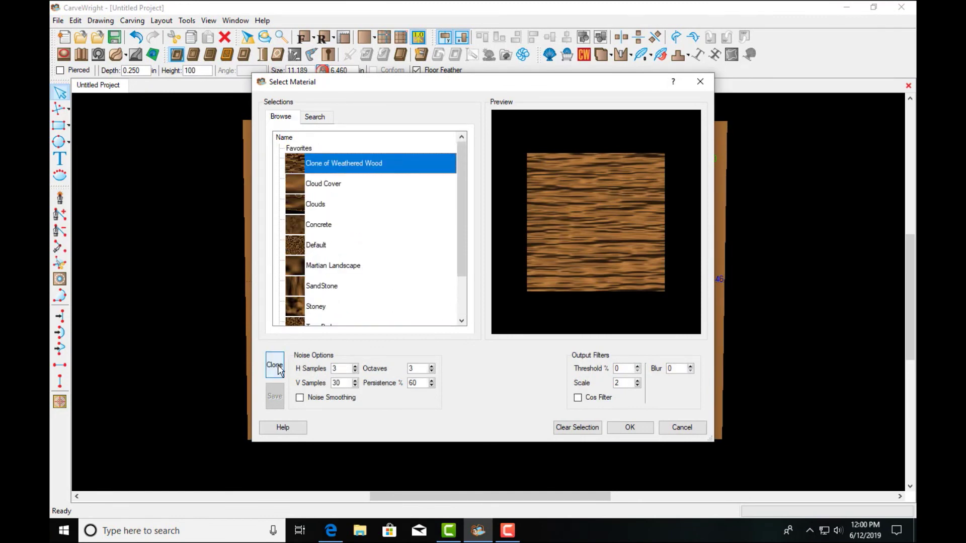
pyautogui.click(297, 163)
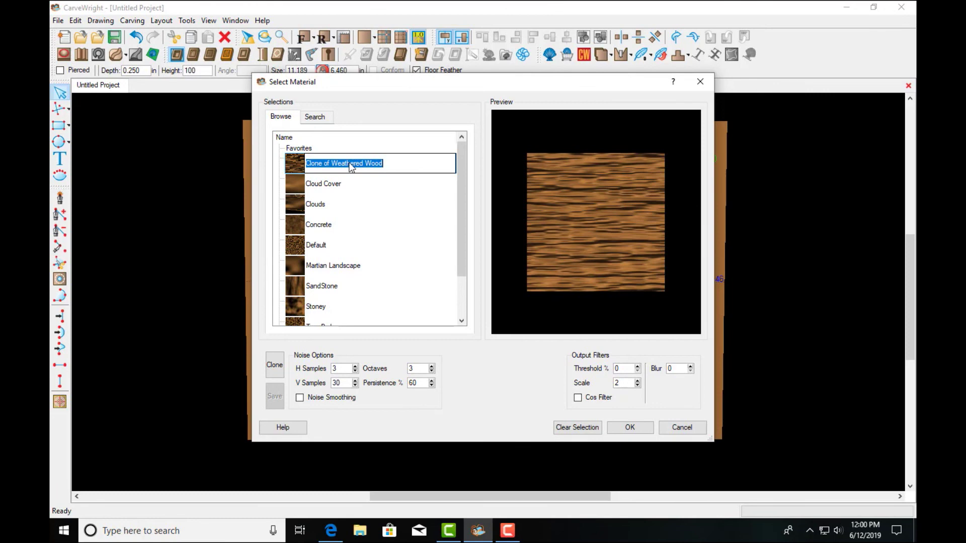
pyautogui.write('Wood 2')
pyautogui.press('Return')
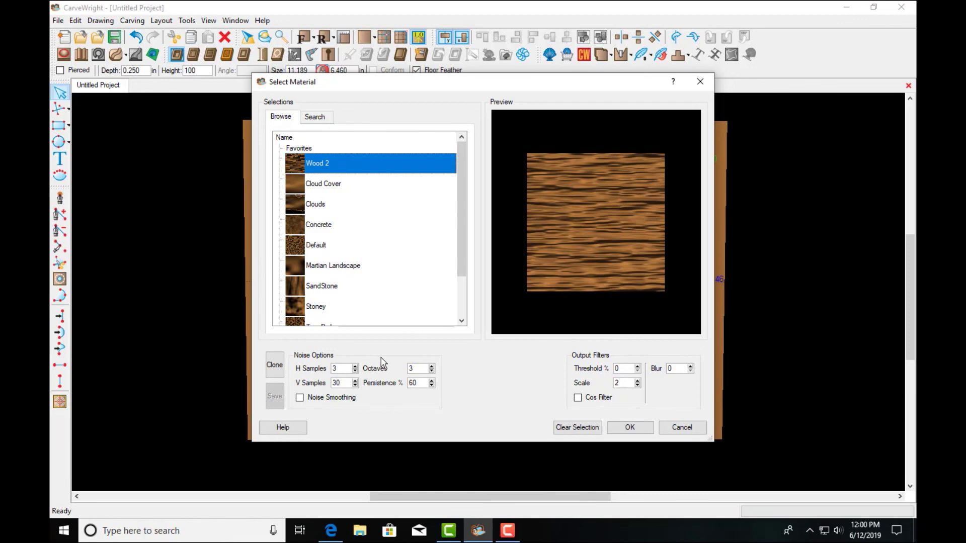
pyautogui.doubleClick(344, 371)
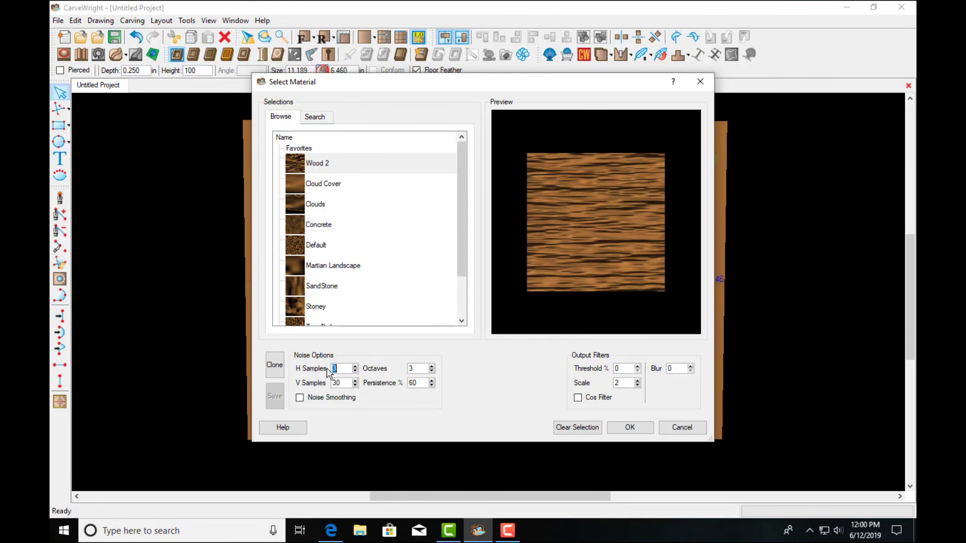
# Try several horizontal sample counts, then set Wood 2's H and V Samples to 30
pyautogui.click(355, 367)
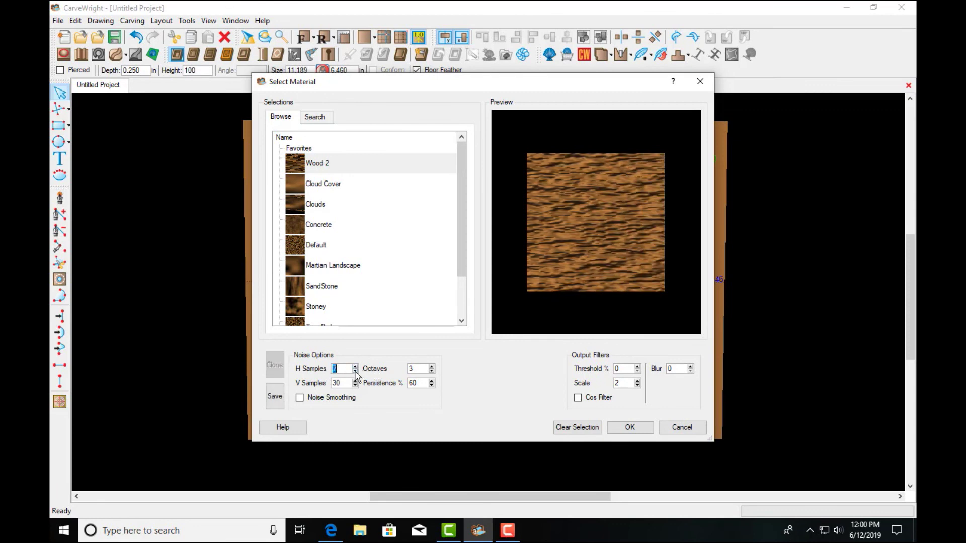
pyautogui.click(355, 371)
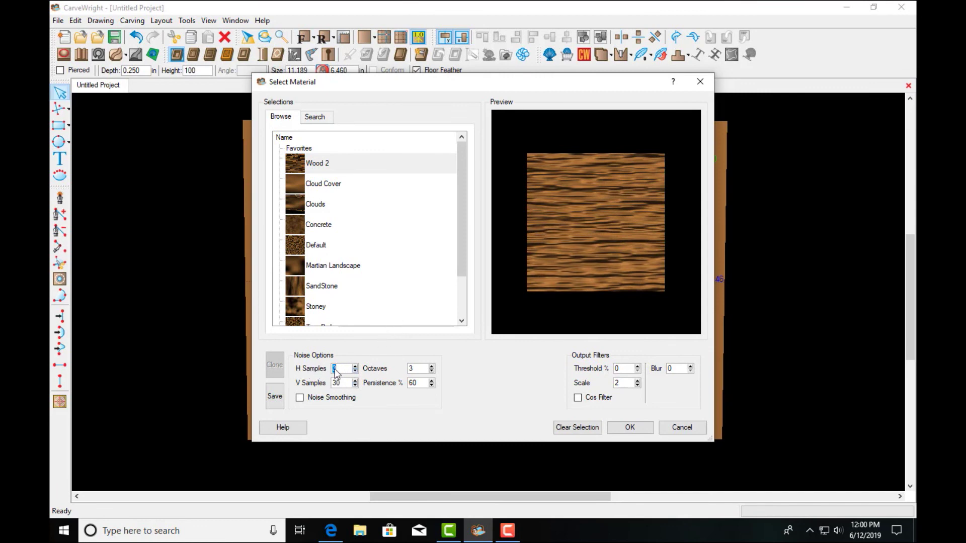
pyautogui.click(355, 367)
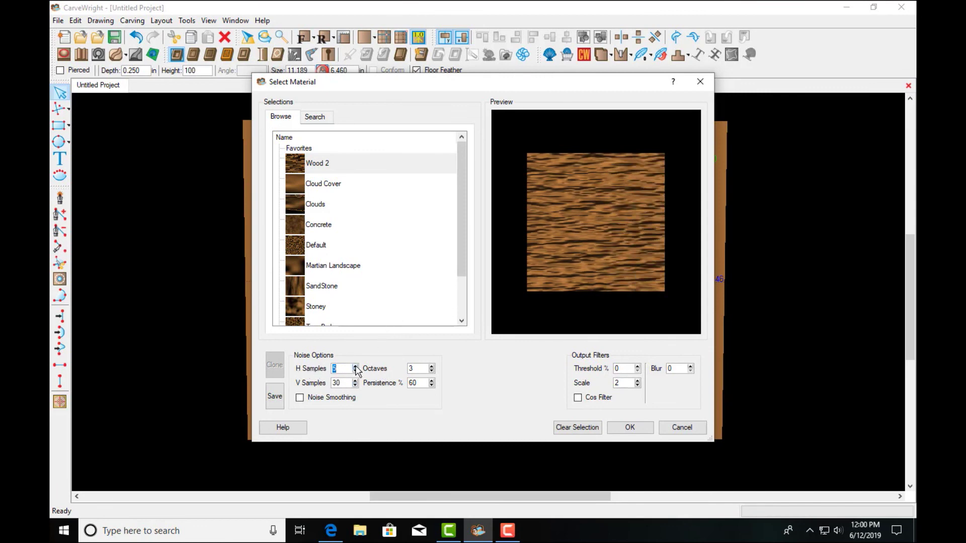
pyautogui.click(355, 372)
pyautogui.click(355, 372)
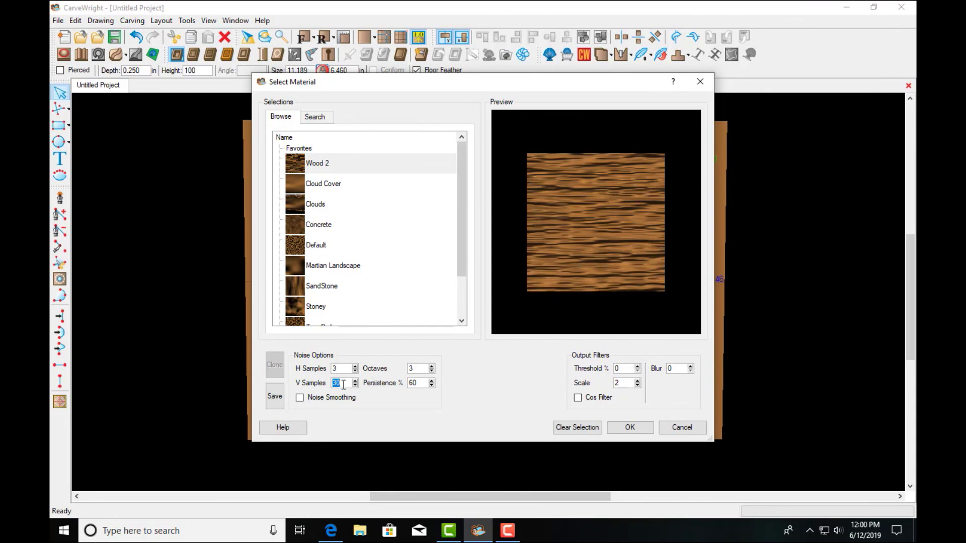
pyautogui.write('3')
pyautogui.click(341, 368)
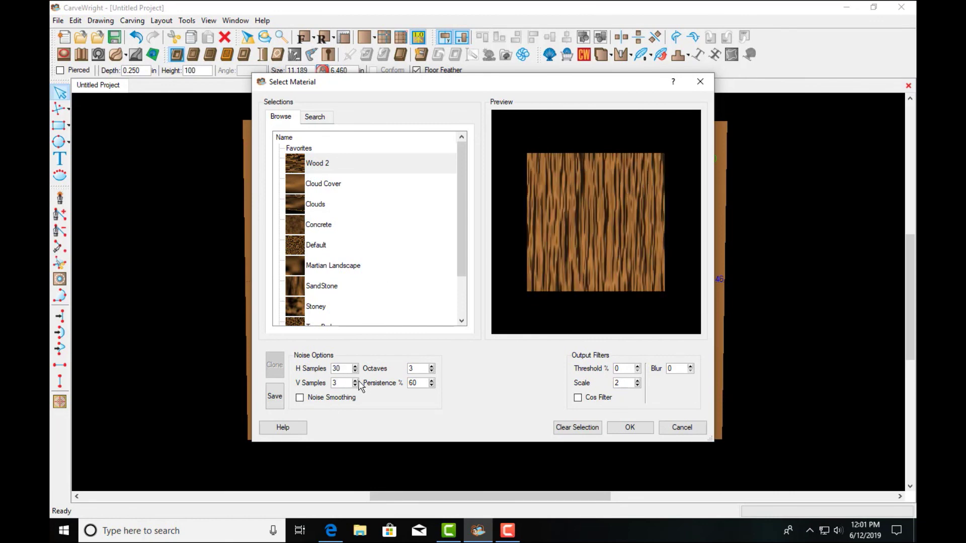
pyautogui.click(343, 384)
pyautogui.write('0')
pyautogui.scroll(-1, 600, 233)
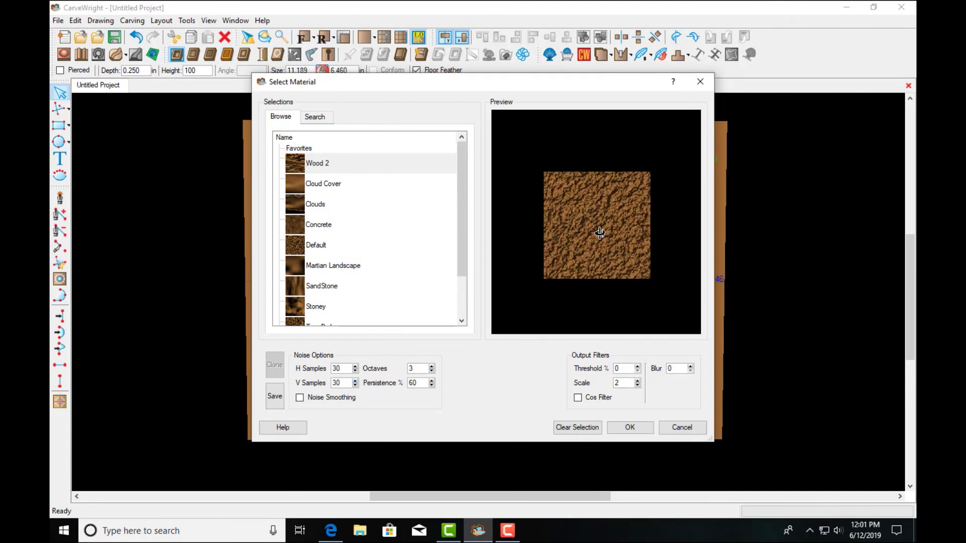
pyautogui.scroll(3, 600, 232)
# Inspect the texture preview and turn on Noise Smoothing, comparing it on and off
pyautogui.moveTo(585, 244); pyautogui.dragTo(415, 247)
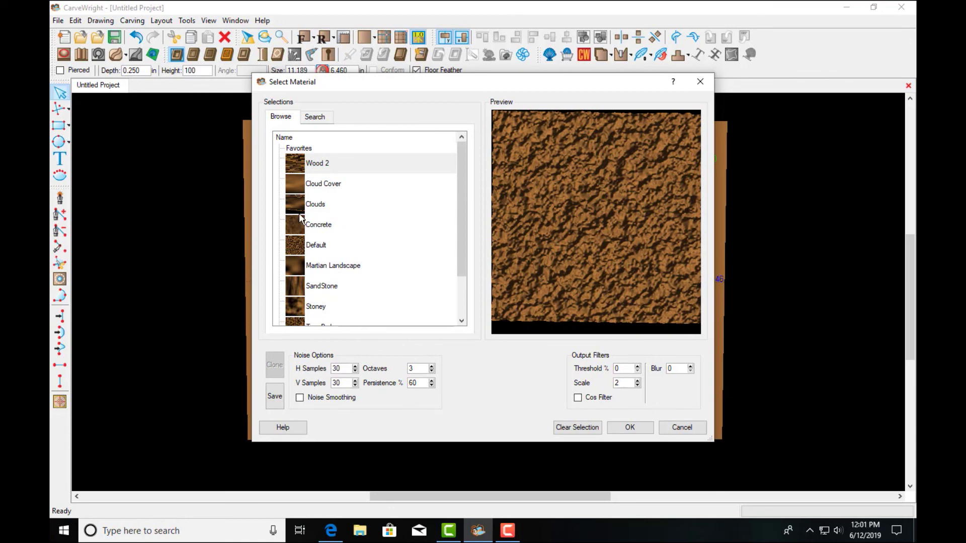
pyautogui.click(300, 398)
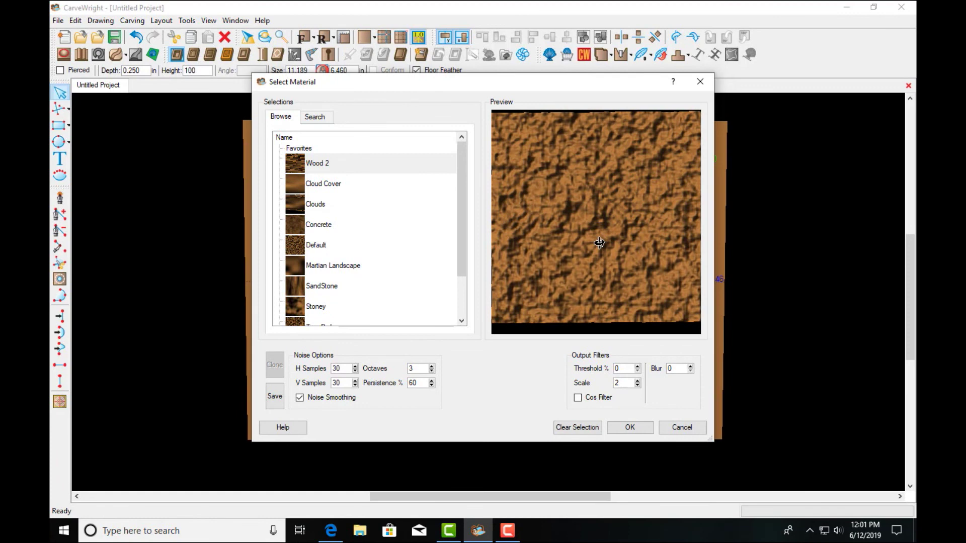
pyautogui.scroll(-3, 599, 245)
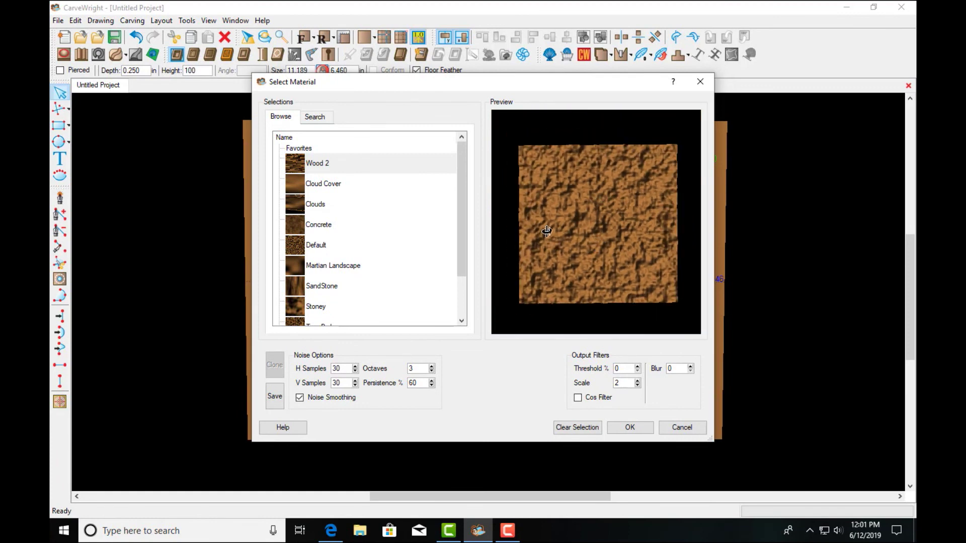
pyautogui.click(299, 398)
pyautogui.click(300, 398)
pyautogui.click(300, 398)
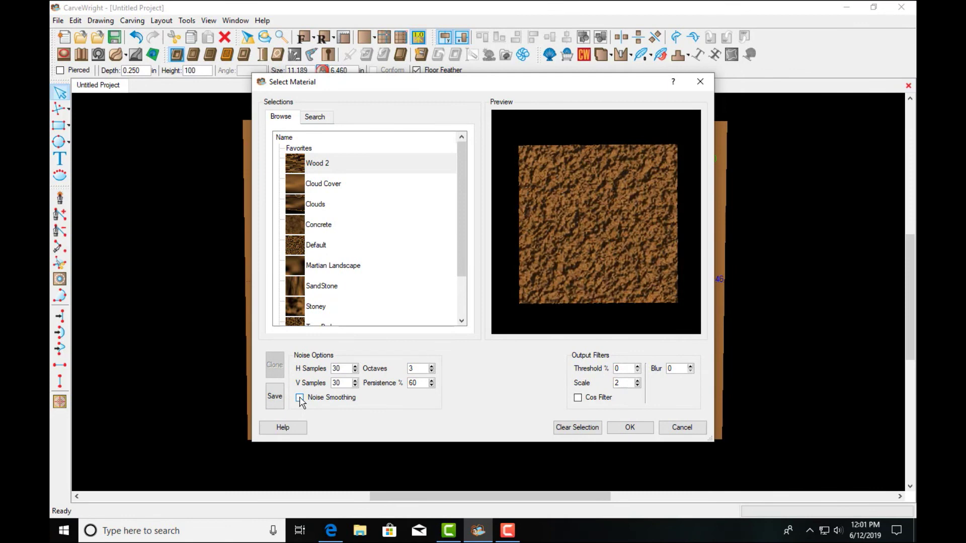
pyautogui.click(299, 398)
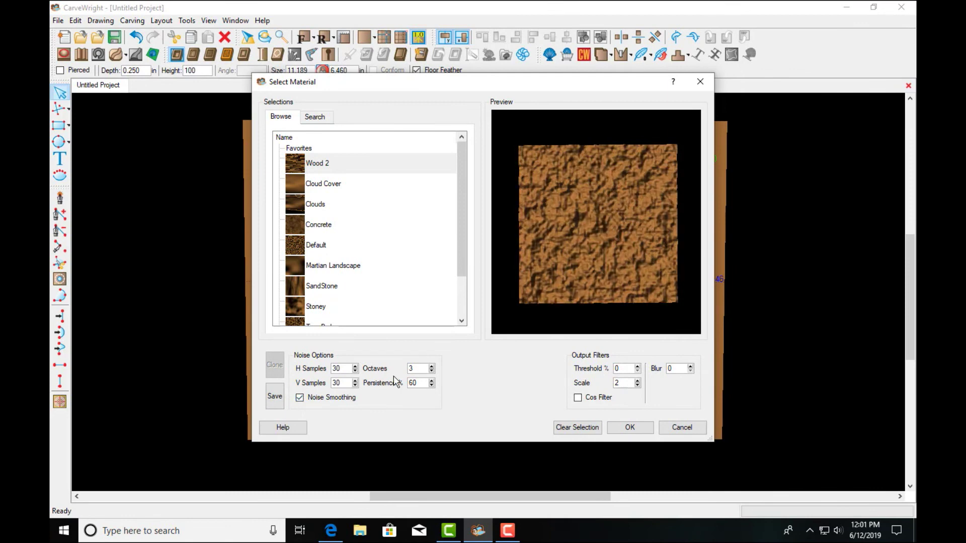
# Try Wood 2 octaves from 4 down to 1, toggling Noise Smoothing on and back off
pyautogui.click(432, 366)
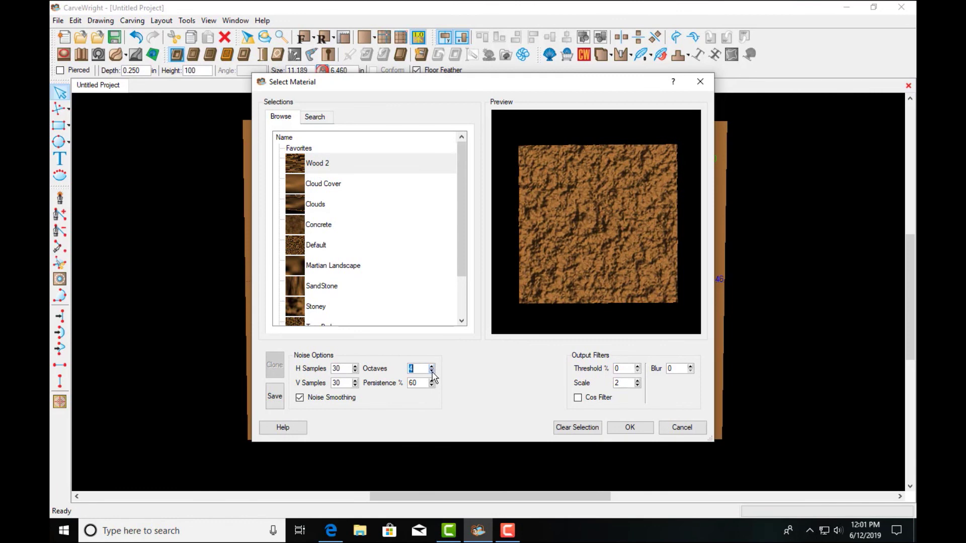
pyautogui.click(431, 372)
pyautogui.click(431, 371)
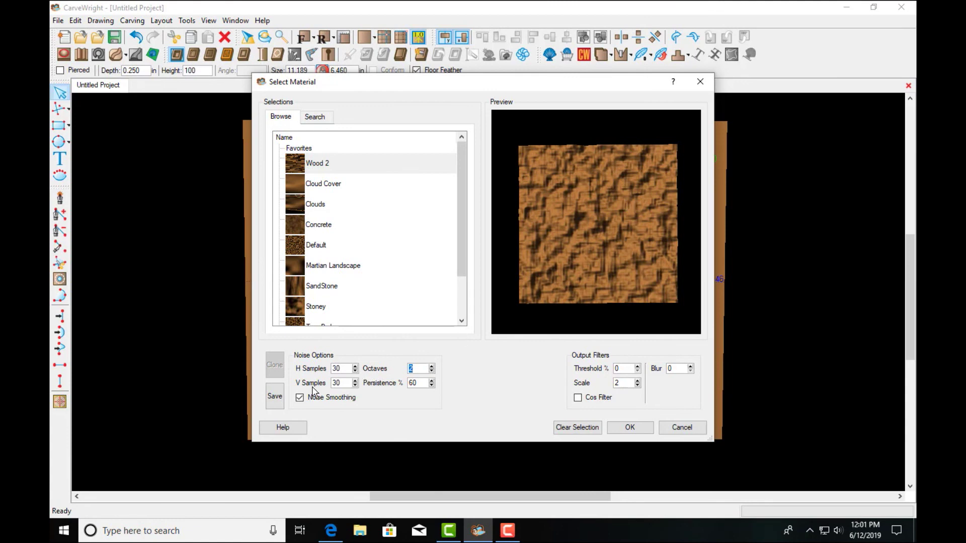
pyautogui.click(300, 398)
pyautogui.click(432, 373)
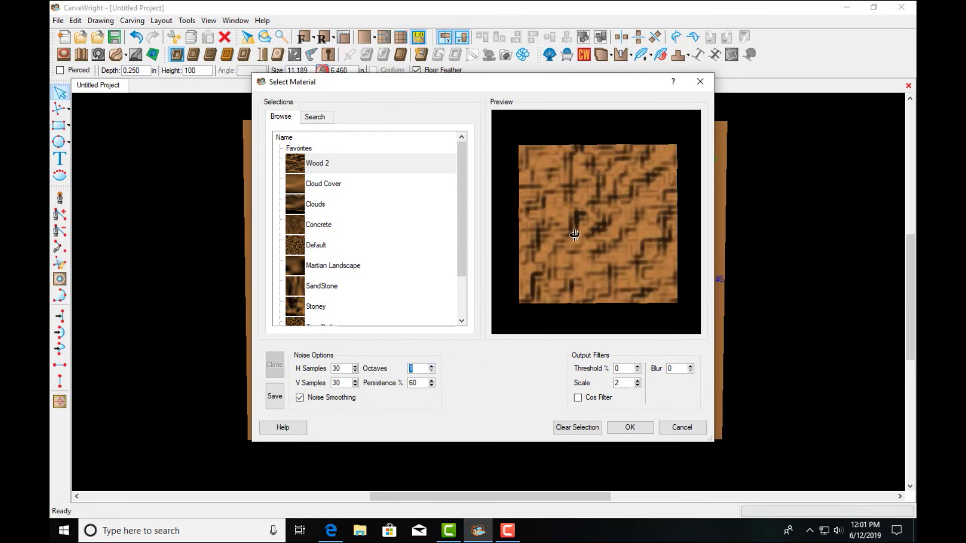
pyautogui.click(300, 398)
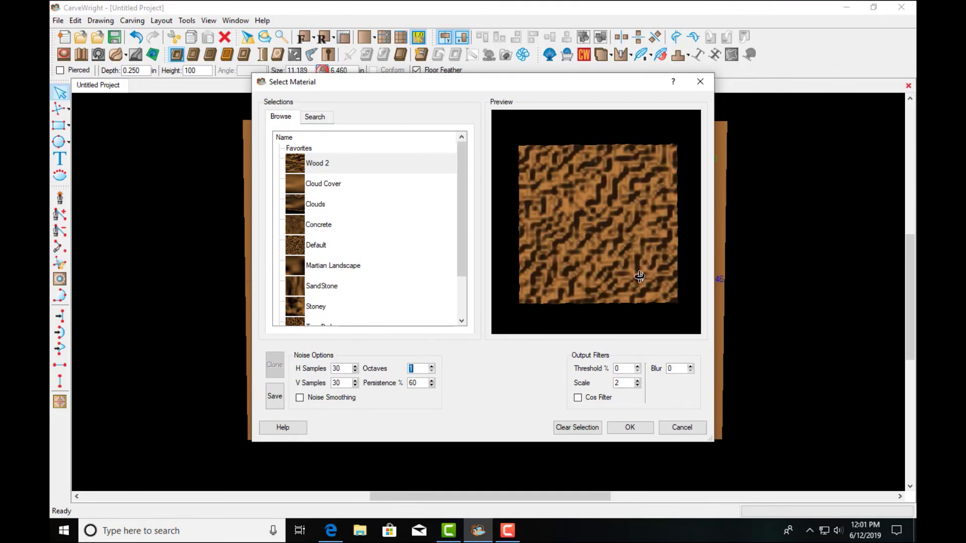
# Set Wood 2 to 7 octaves and 3 horizontal samples, checking the grain in the preview
pyautogui.write('10')
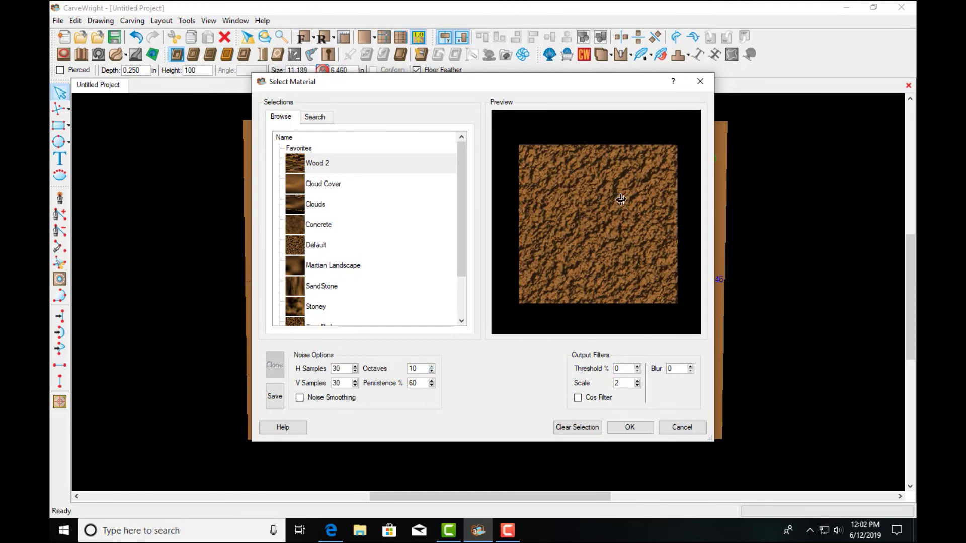
pyautogui.click(431, 371)
pyautogui.click(431, 372)
pyautogui.click(431, 371)
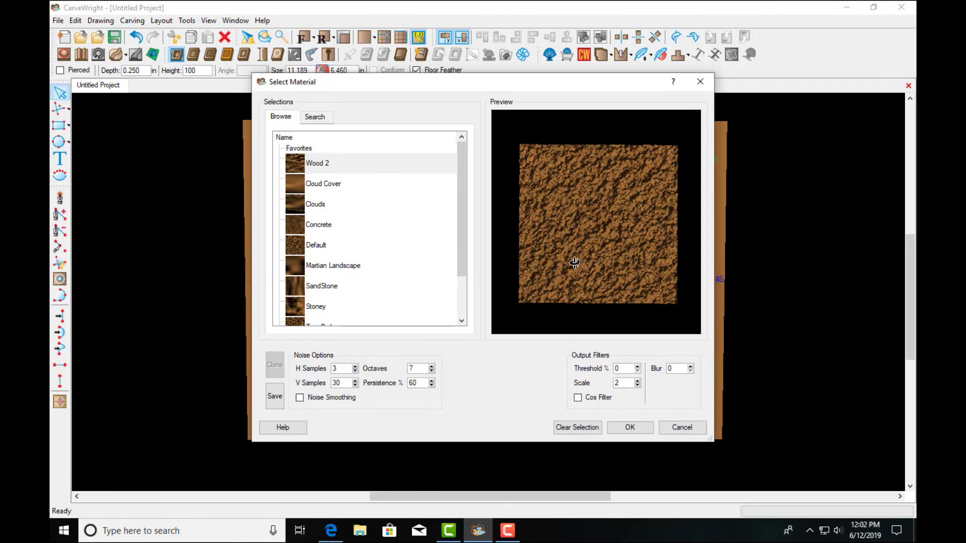
pyautogui.write('3')
pyautogui.moveTo(617, 229); pyautogui.dragTo(635, 244)
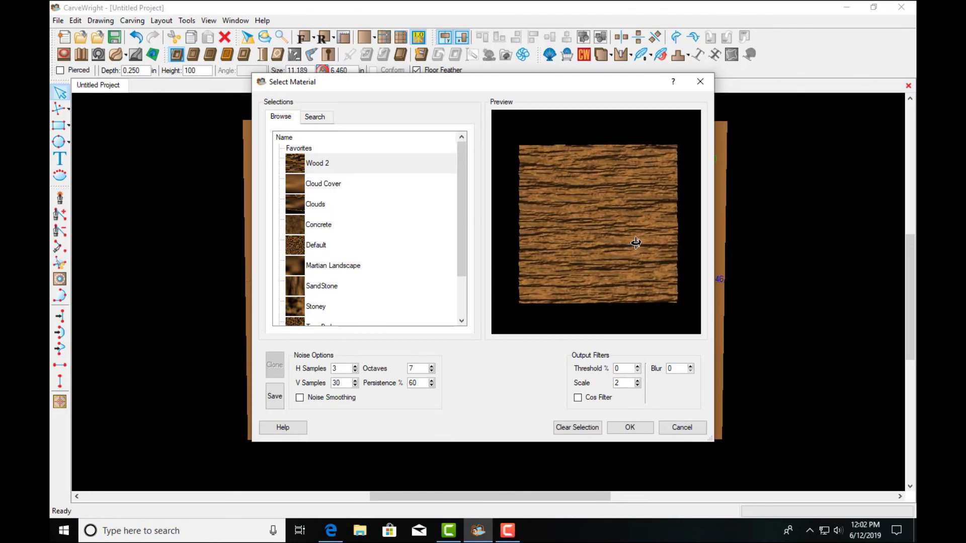
pyautogui.click(432, 371)
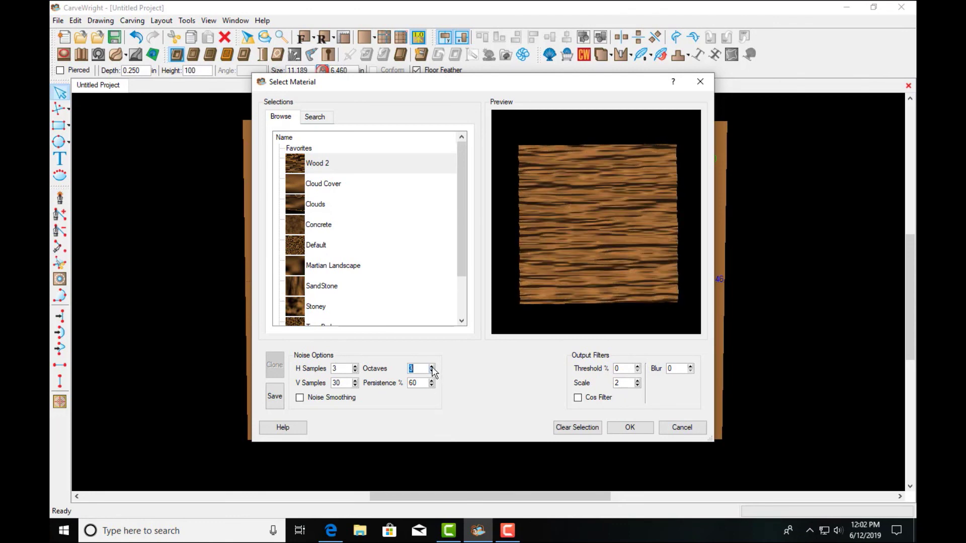
pyautogui.click(432, 366)
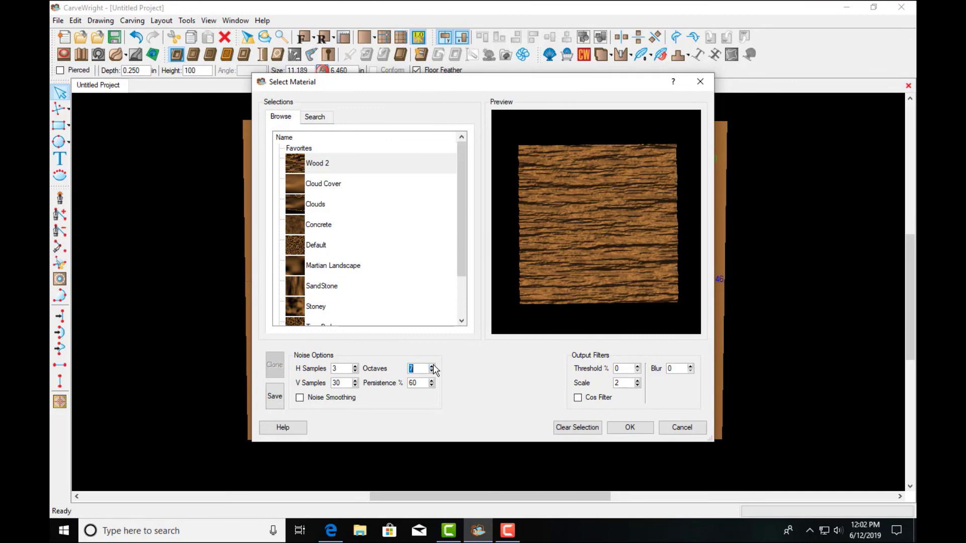
pyautogui.moveTo(610, 231)
pyautogui.mouseDown()
pyautogui.moveTo(598, 218)
pyautogui.moveTo(597, 234)
pyautogui.mouseUp()
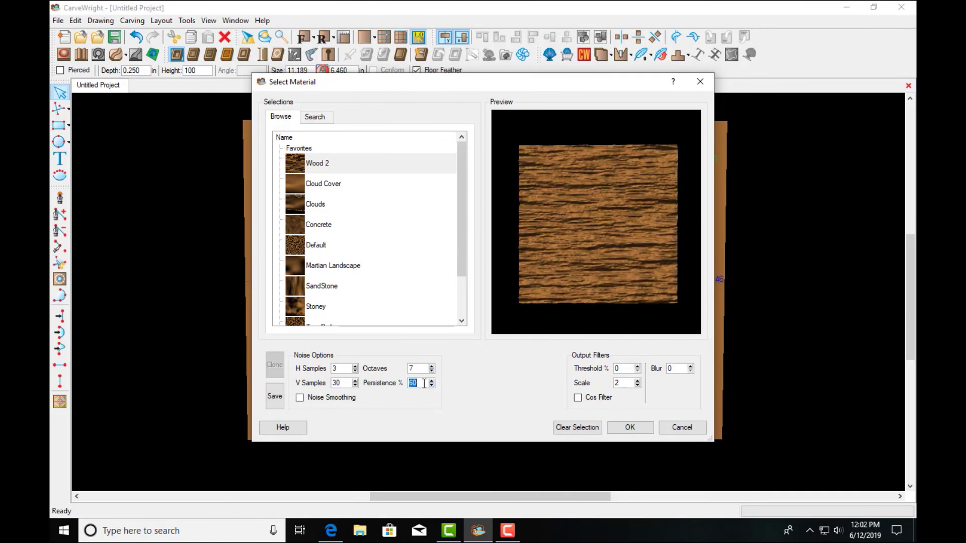
# Set Wood 2's Persistence to 50% and inspect the refreshed grain in the preview
pyautogui.scroll(-2, 424, 384)
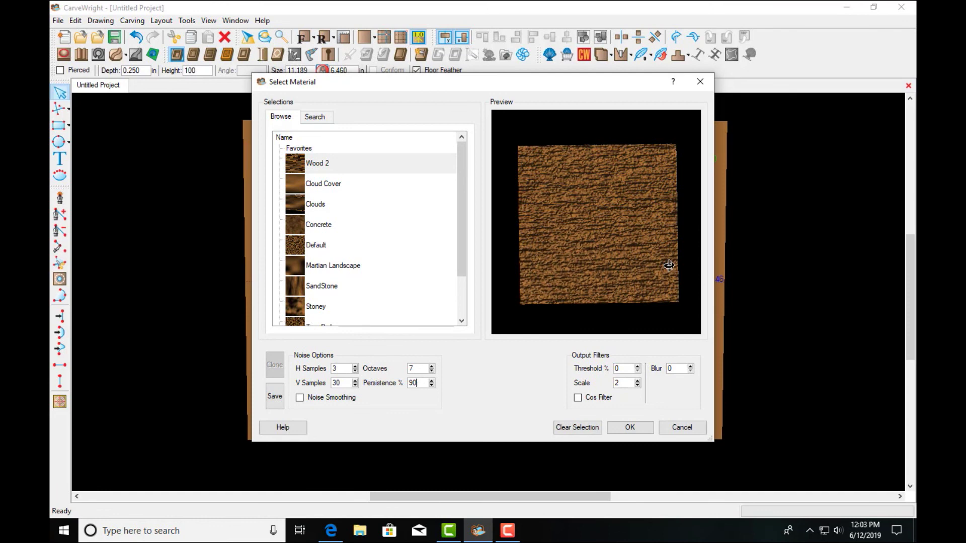
pyautogui.moveTo(602, 216); pyautogui.dragTo(614, 248)
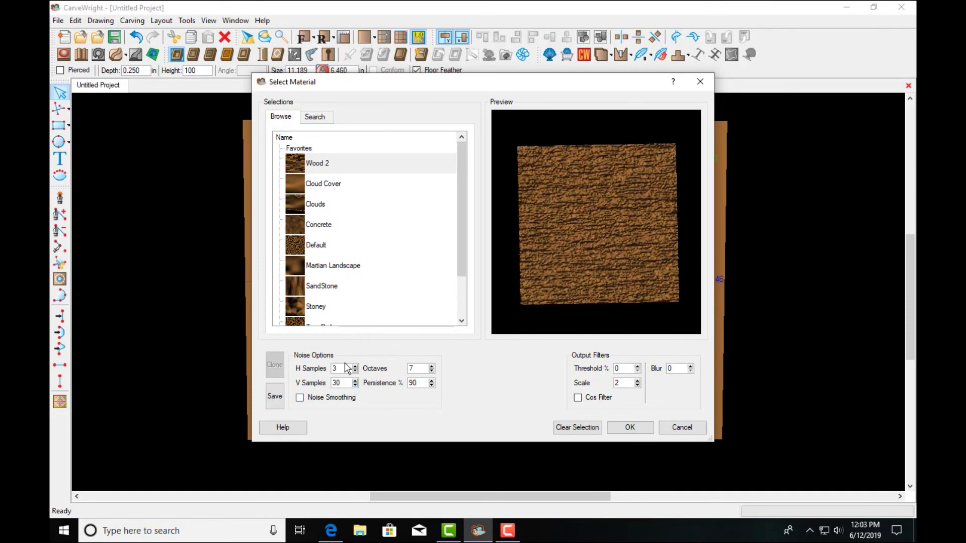
pyautogui.moveTo(599, 232)
pyautogui.mouseDown()
pyautogui.moveTo(582, 224)
pyautogui.moveTo(613, 242)
pyautogui.mouseUp()
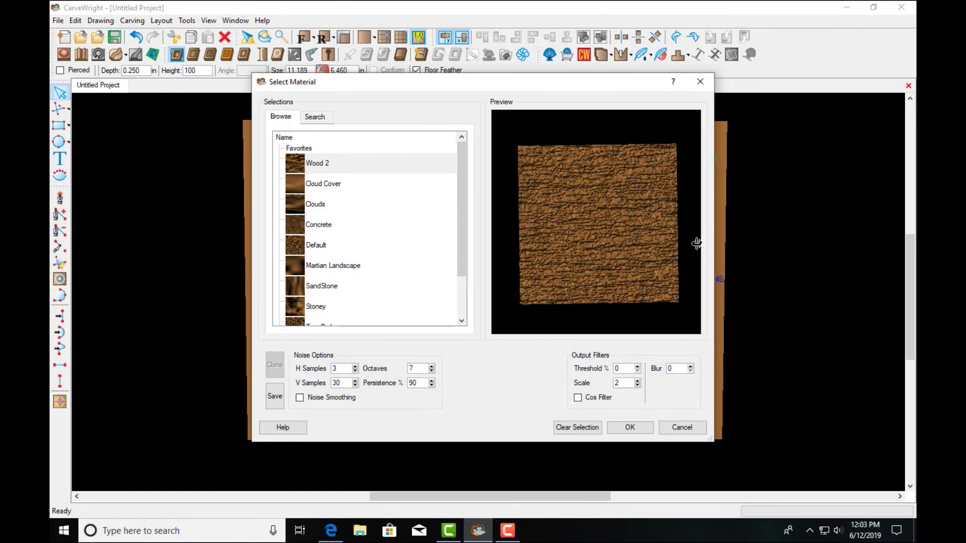
pyautogui.click(634, 257)
pyautogui.write('50')
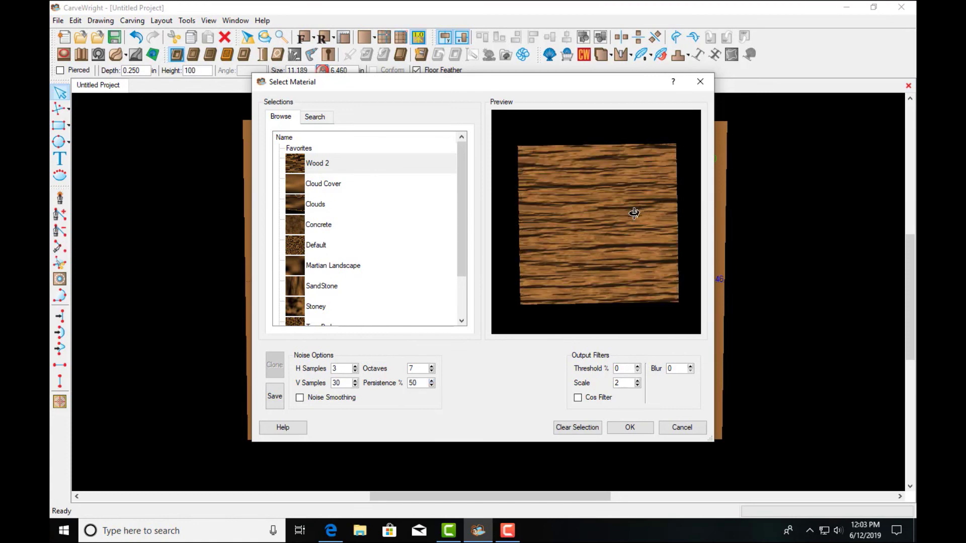
pyautogui.click(615, 255)
# Try a Threshold of 50 and then 90, inspecting the grain in the tilted preview
pyautogui.doubleClick(629, 369)
pyautogui.write('50')
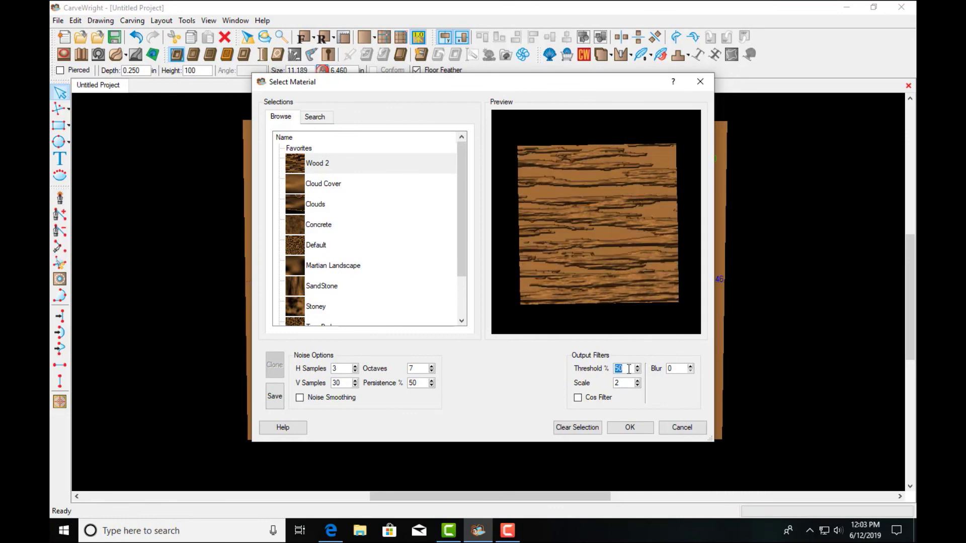
pyautogui.write('90')
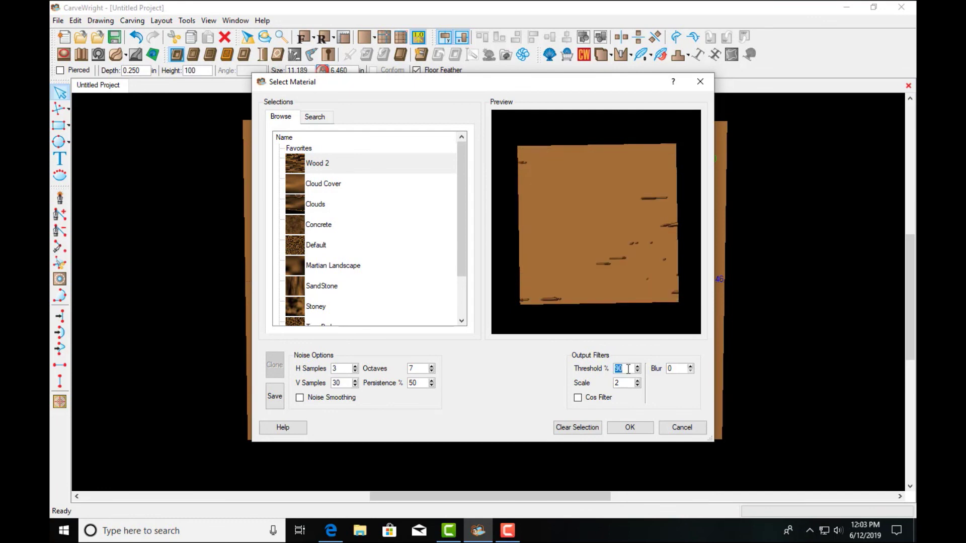
pyautogui.write('0')
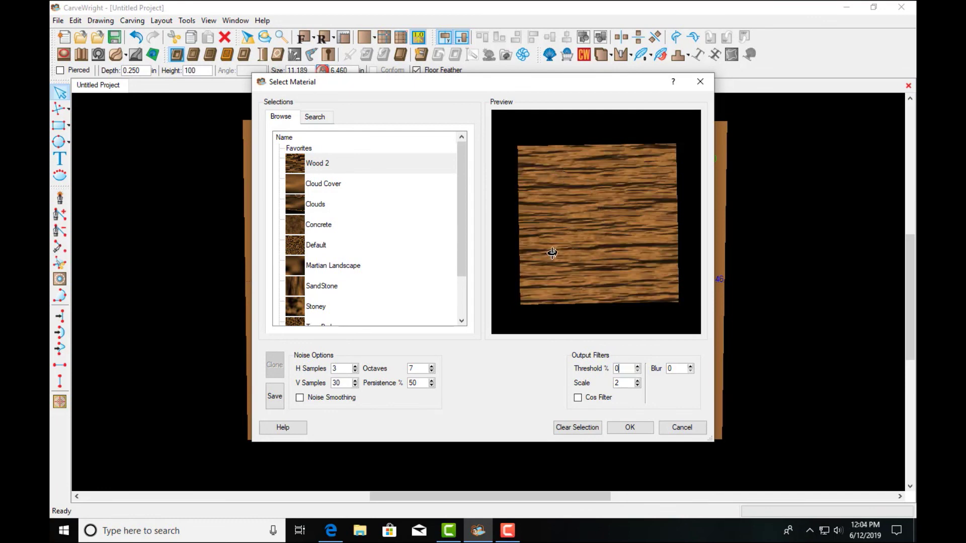
pyautogui.moveTo(543, 252); pyautogui.dragTo(649, 237)
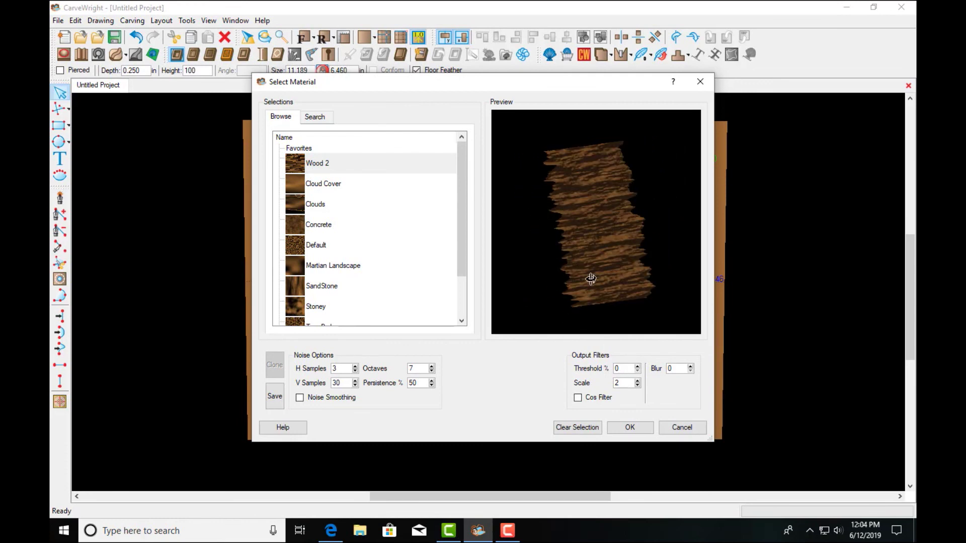
pyautogui.moveTo(636, 272); pyautogui.dragTo(540, 174)
pyautogui.moveTo(566, 218); pyautogui.dragTo(597, 225)
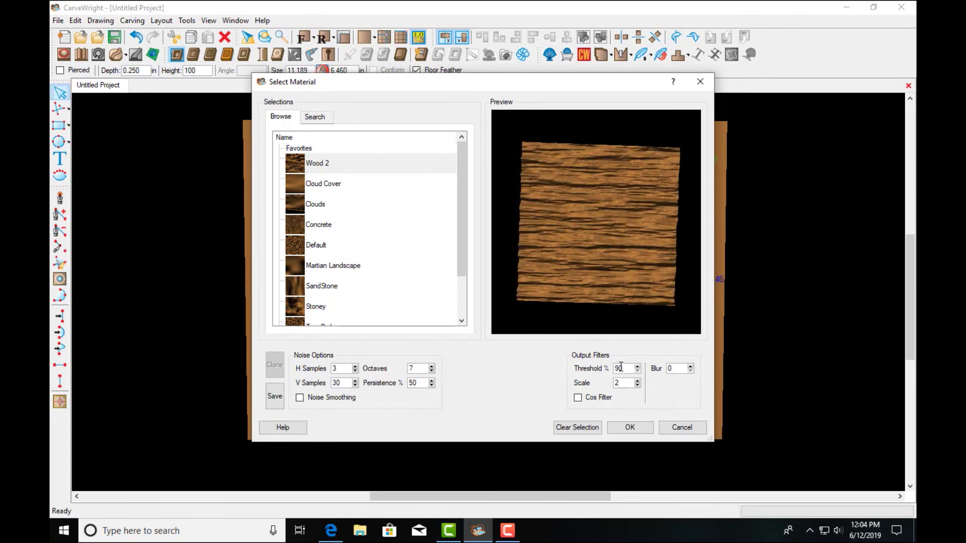
pyautogui.press('Return')
pyautogui.moveTo(639, 255)
pyautogui.mouseDown()
pyautogui.moveTo(578, 225)
pyautogui.moveTo(610, 260)
pyautogui.moveTo(554, 166)
pyautogui.moveTo(624, 228)
pyautogui.moveTo(575, 240)
pyautogui.moveTo(668, 223)
pyautogui.mouseUp()
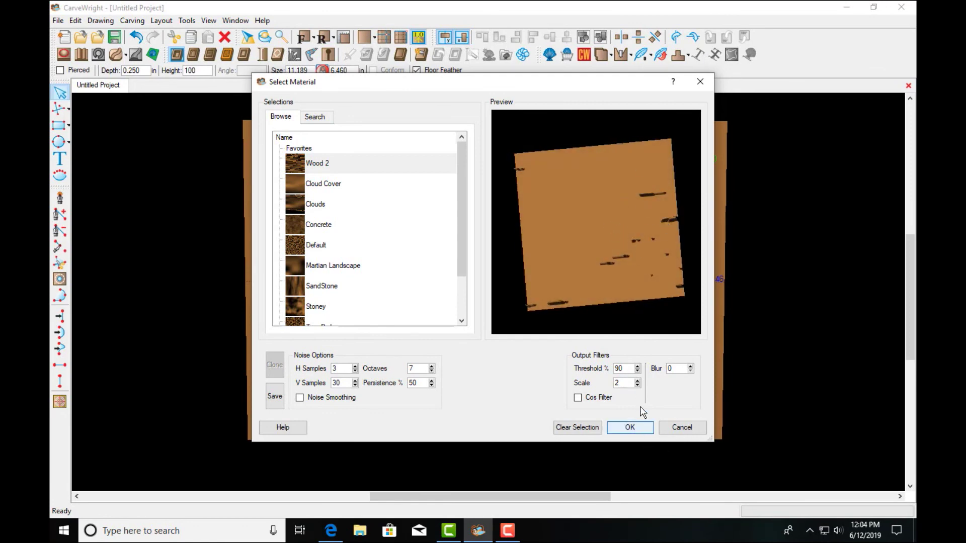
# Reset Threshold to 0, lower Scale to 1 and raise Blur above 5
pyautogui.write('0')
pyautogui.click(635, 382)
pyautogui.click(638, 385)
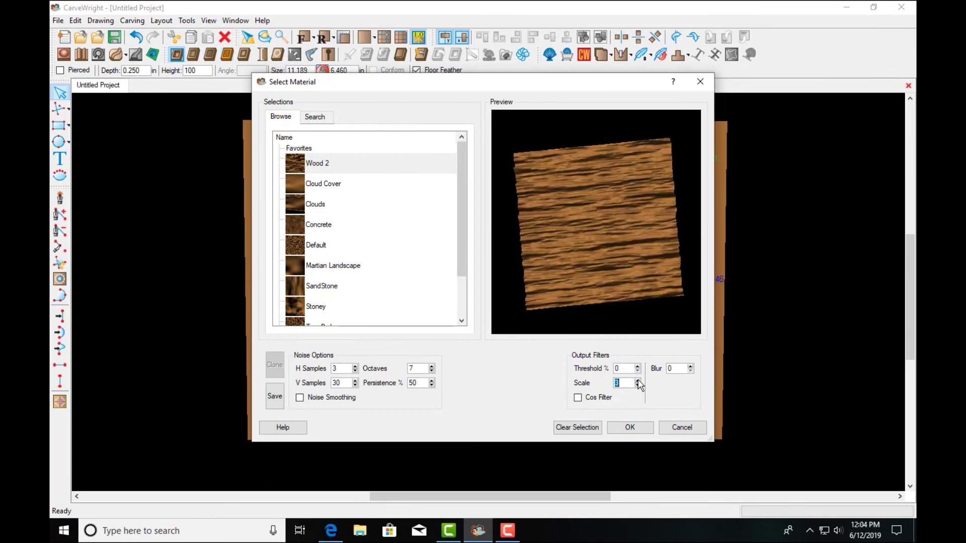
pyautogui.doubleClick(674, 369)
pyautogui.write('5')
pyautogui.click(690, 366)
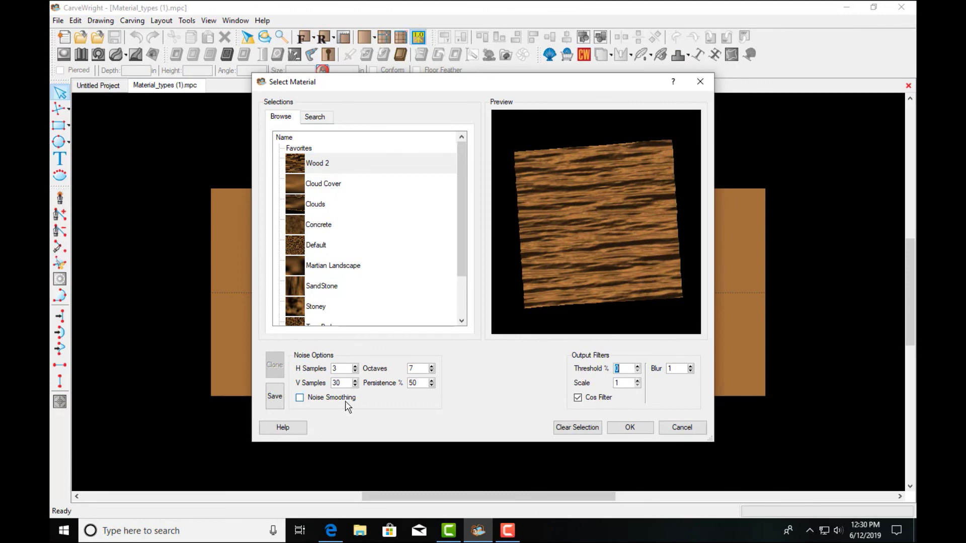
# Turn on Noise Smoothing and set V Samples to 70
pyautogui.click(301, 398)
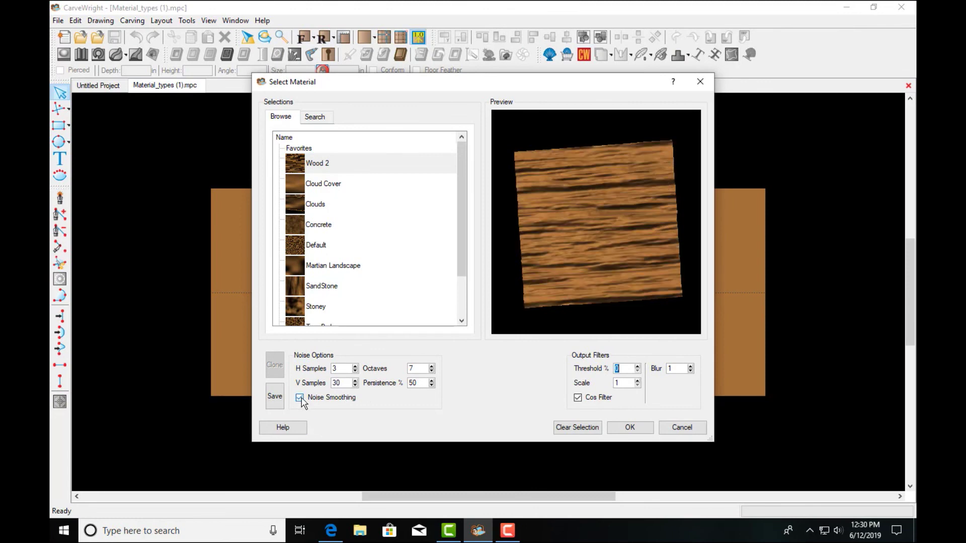
pyautogui.click(300, 398)
pyautogui.moveTo(599, 233); pyautogui.dragTo(602, 187)
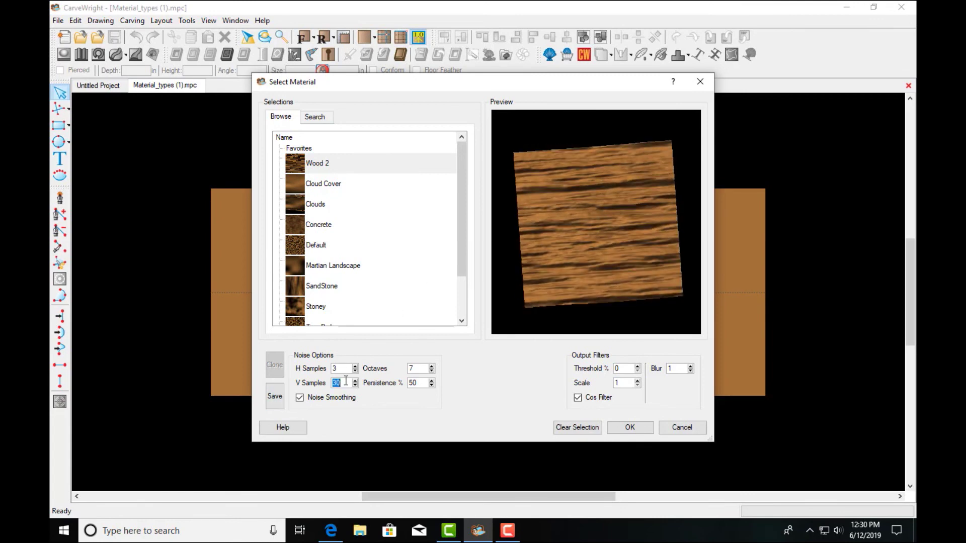
pyautogui.click(342, 368)
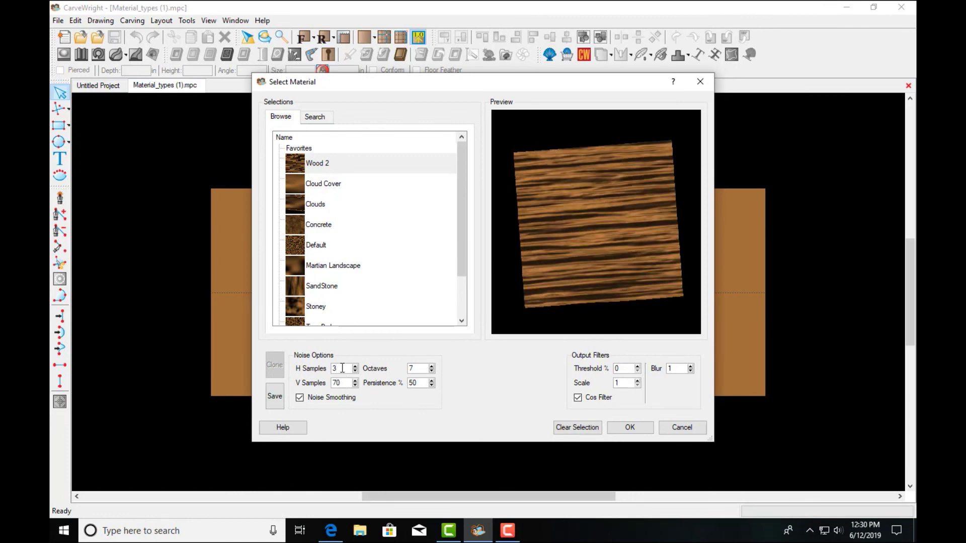
pyautogui.moveTo(639, 274); pyautogui.dragTo(602, 265)
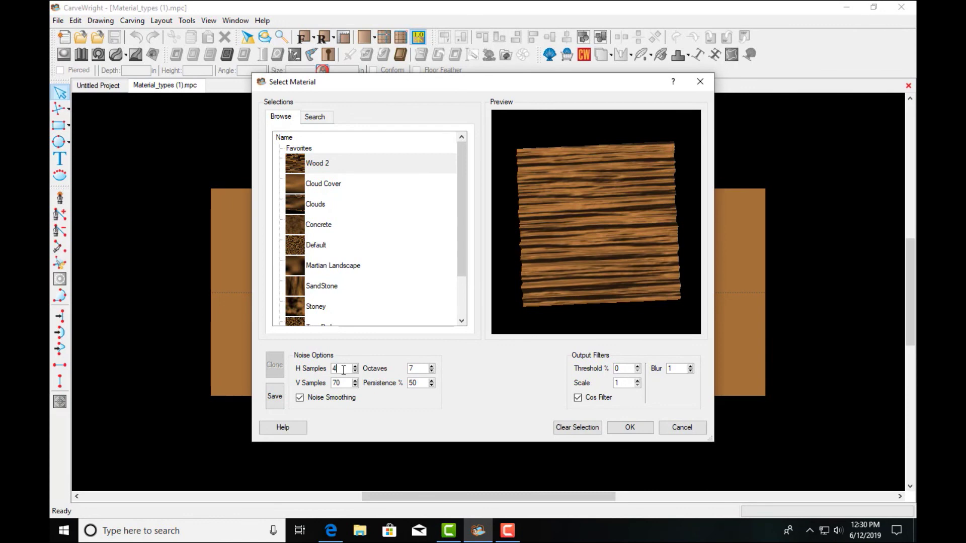
# Set H Samples to 10 and check the smoothed grain in the preview
pyautogui.click(614, 237)
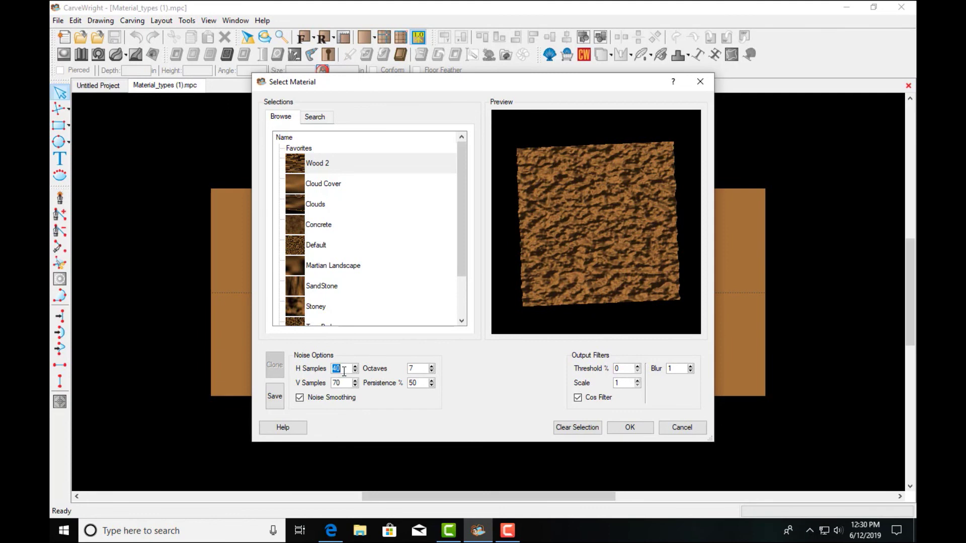
pyautogui.write('0')
pyautogui.click(609, 233)
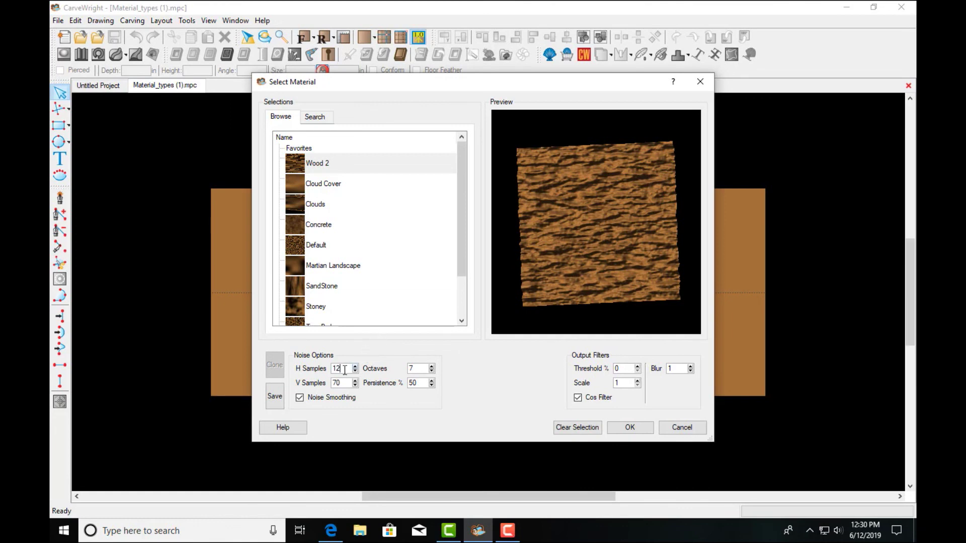
pyautogui.press('BackSpace')
pyautogui.write('0')
pyautogui.click(579, 247)
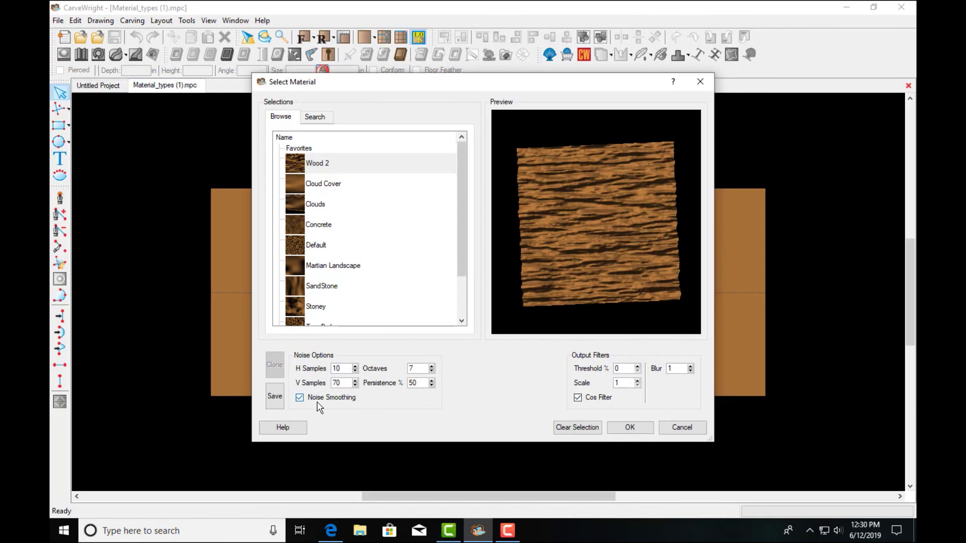
pyautogui.moveTo(651, 223); pyautogui.dragTo(317, 397)
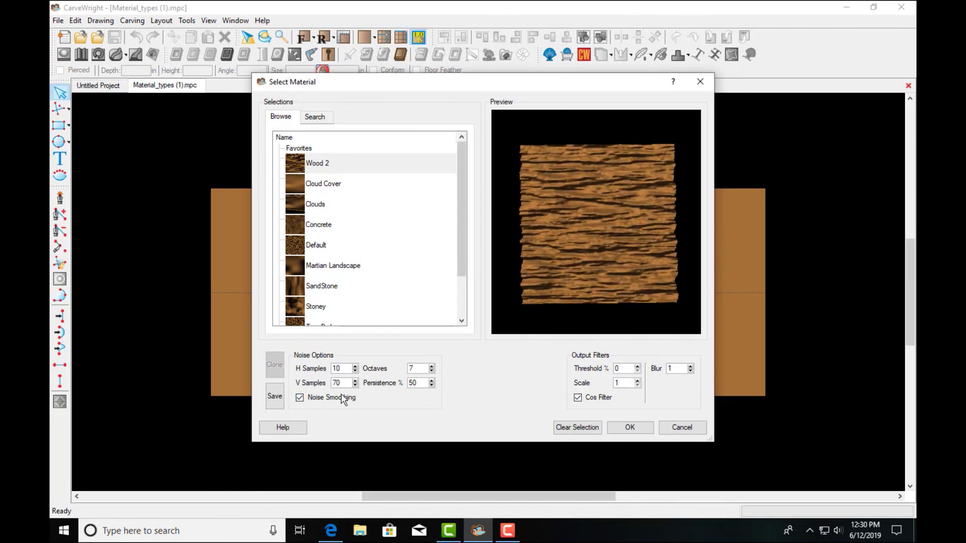
pyautogui.moveTo(586, 239); pyautogui.dragTo(611, 280)
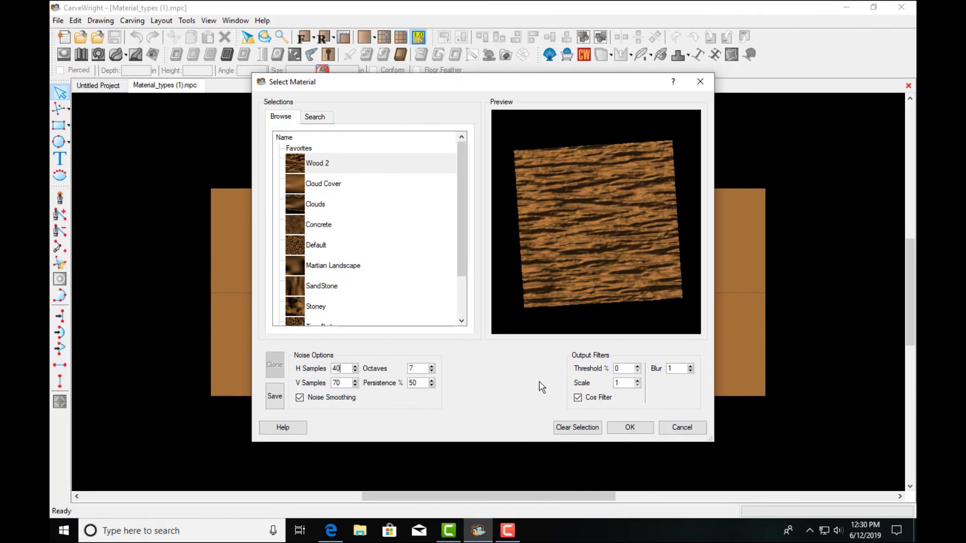
# Raise Blur to 11 and apply the Wood 2 material to the background
pyautogui.doubleClick(691, 366)
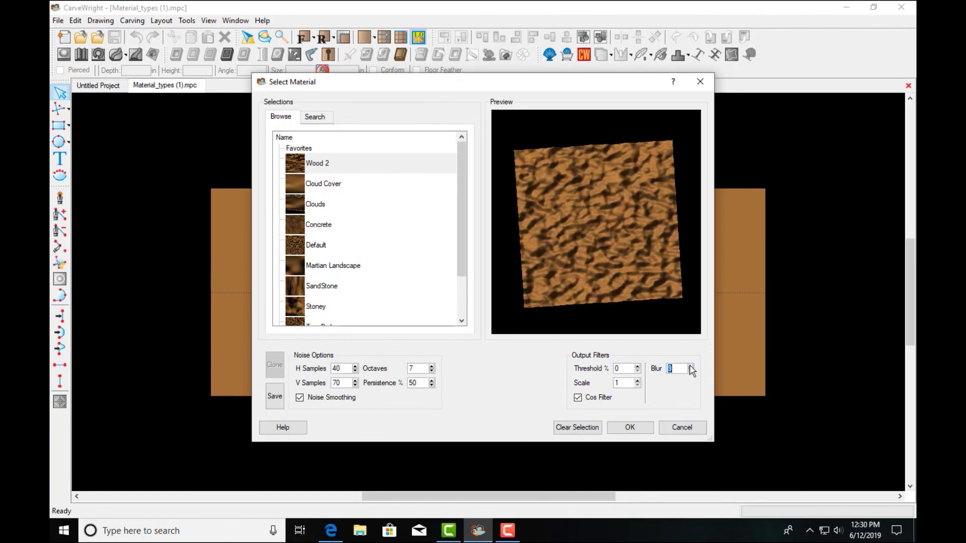
pyautogui.click(690, 366)
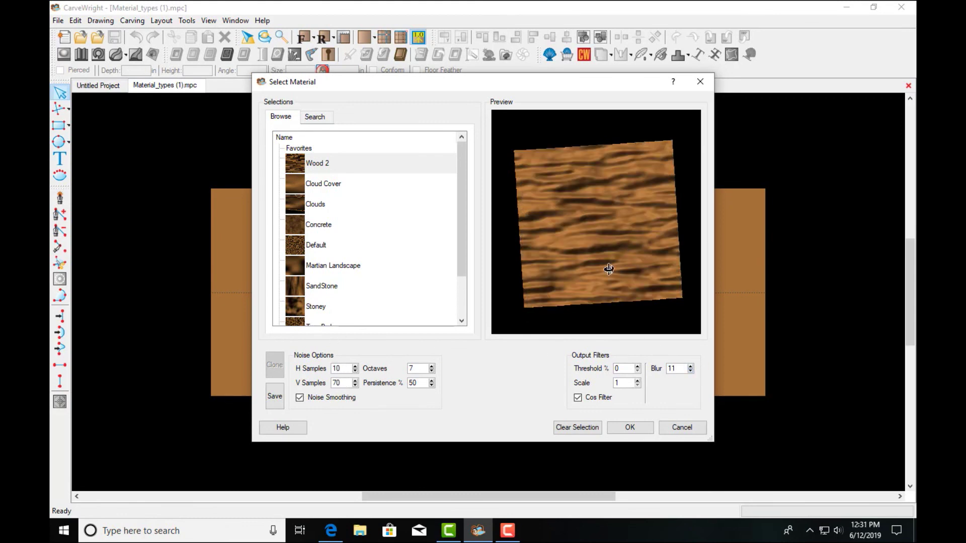
pyautogui.press('Delete')
pyautogui.click(630, 428)
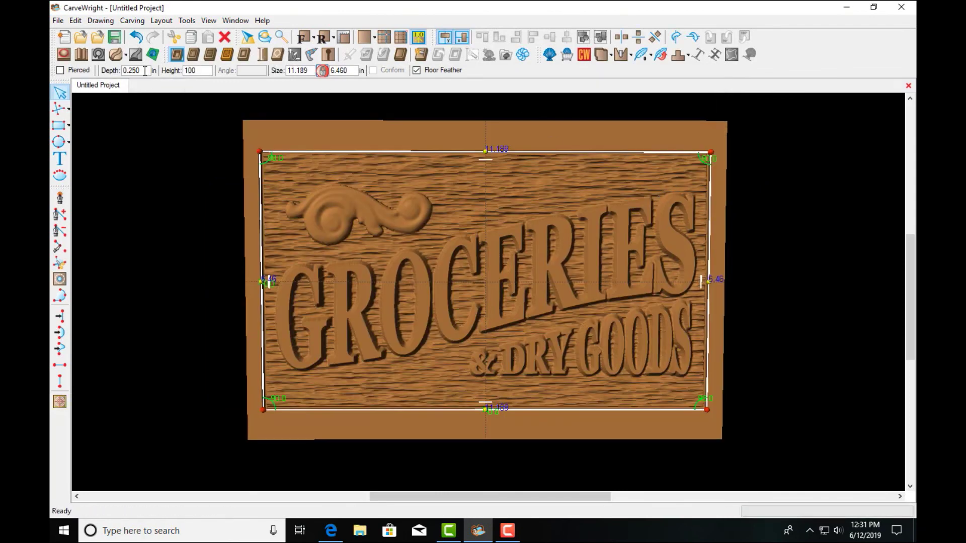
# Change the wood-grain background's depth to 0.125 and regenerate the texture
pyautogui.doubleClick(146, 70)
pyautogui.press('BackSpace')
pyautogui.write('.125')
pyautogui.press('Return')
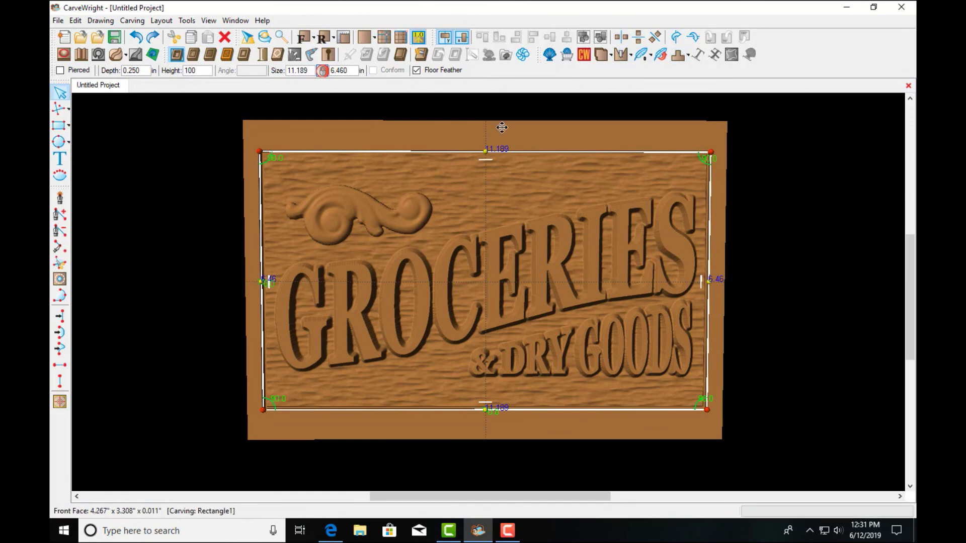
pyautogui.click(650, 56)
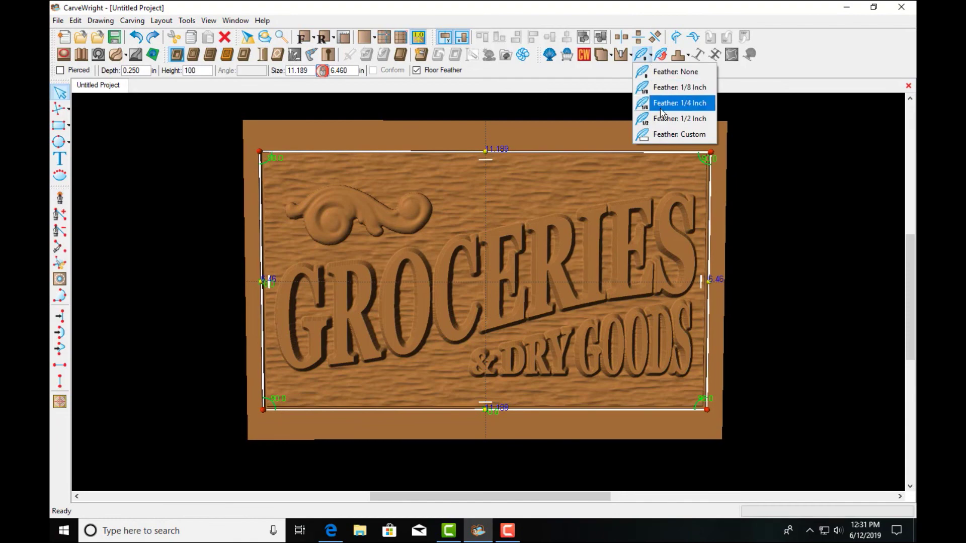
# Apply a 1/8 inch feather to the border, then orbit the finished sign in 3D
pyautogui.click(673, 90)
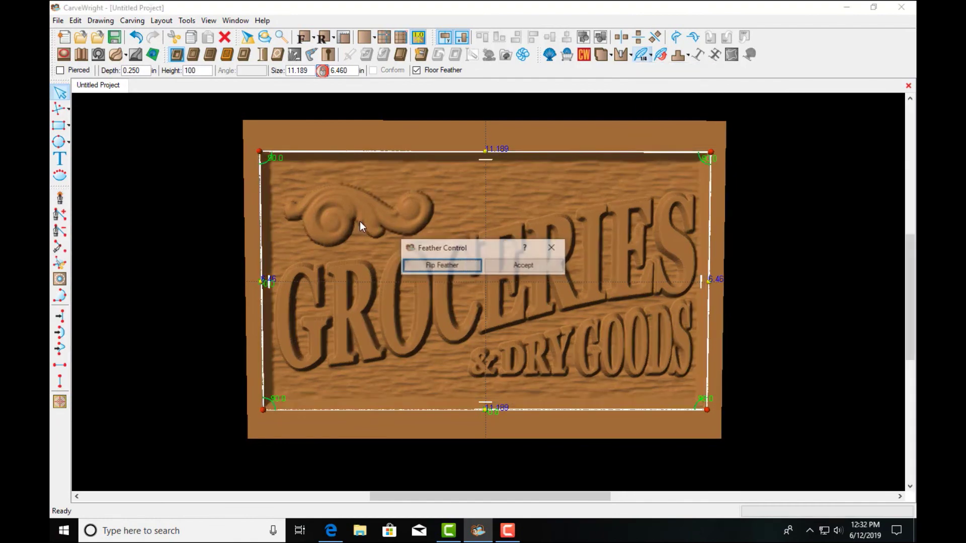
pyautogui.click(524, 265)
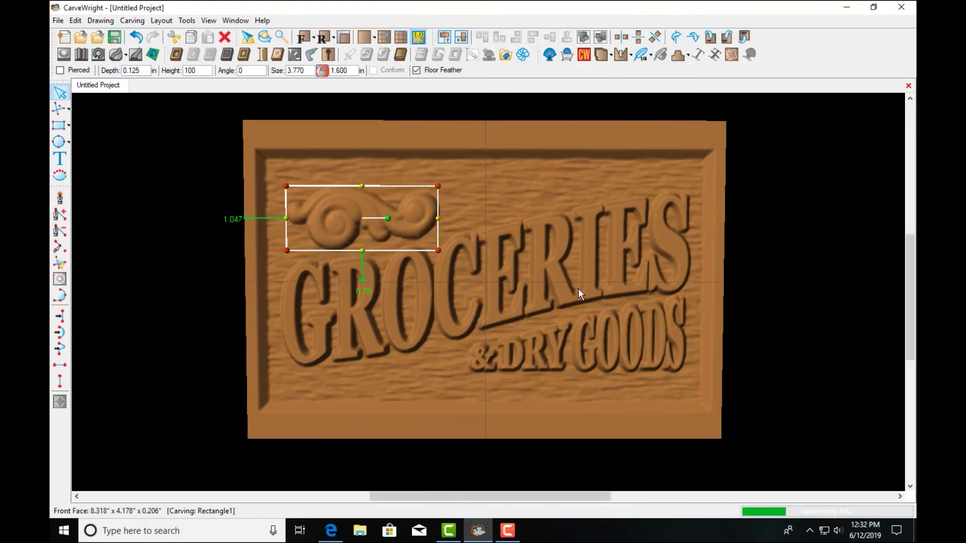
pyautogui.click(567, 127)
pyautogui.moveTo(524, 263); pyautogui.dragTo(472, 294)
pyautogui.moveTo(558, 285)
pyautogui.mouseDown()
pyautogui.moveTo(490, 287)
pyautogui.moveTo(580, 281)
pyautogui.moveTo(550, 284)
pyautogui.moveTo(560, 291)
pyautogui.mouseUp()
pyautogui.moveTo(638, 244); pyautogui.dragTo(707, 244)
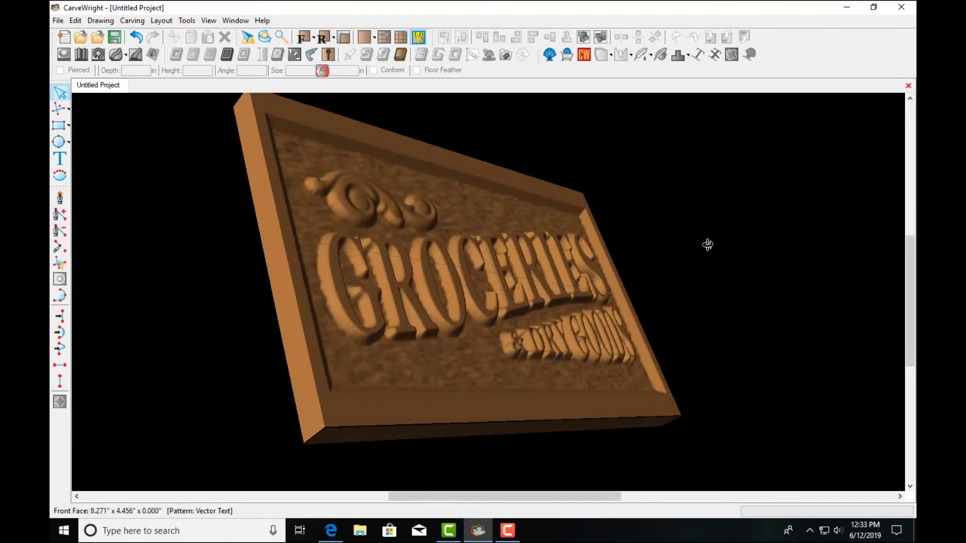